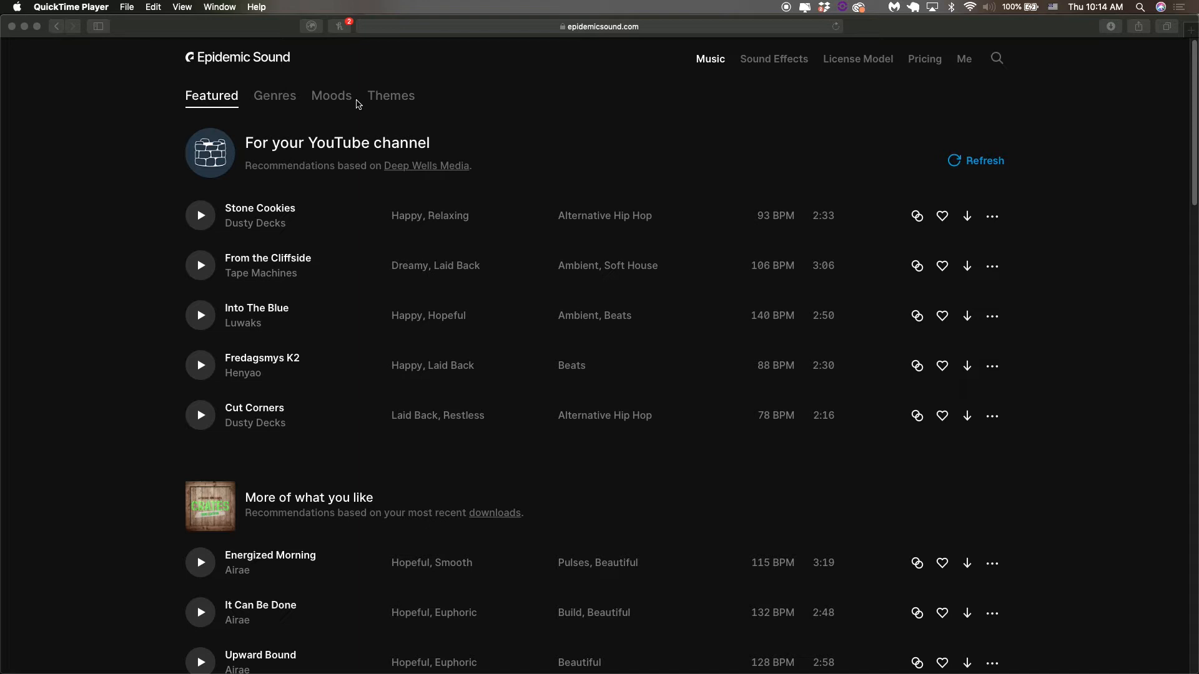
Browse the music library by mood and open the Dreamy category
click(341, 104)
click(337, 99)
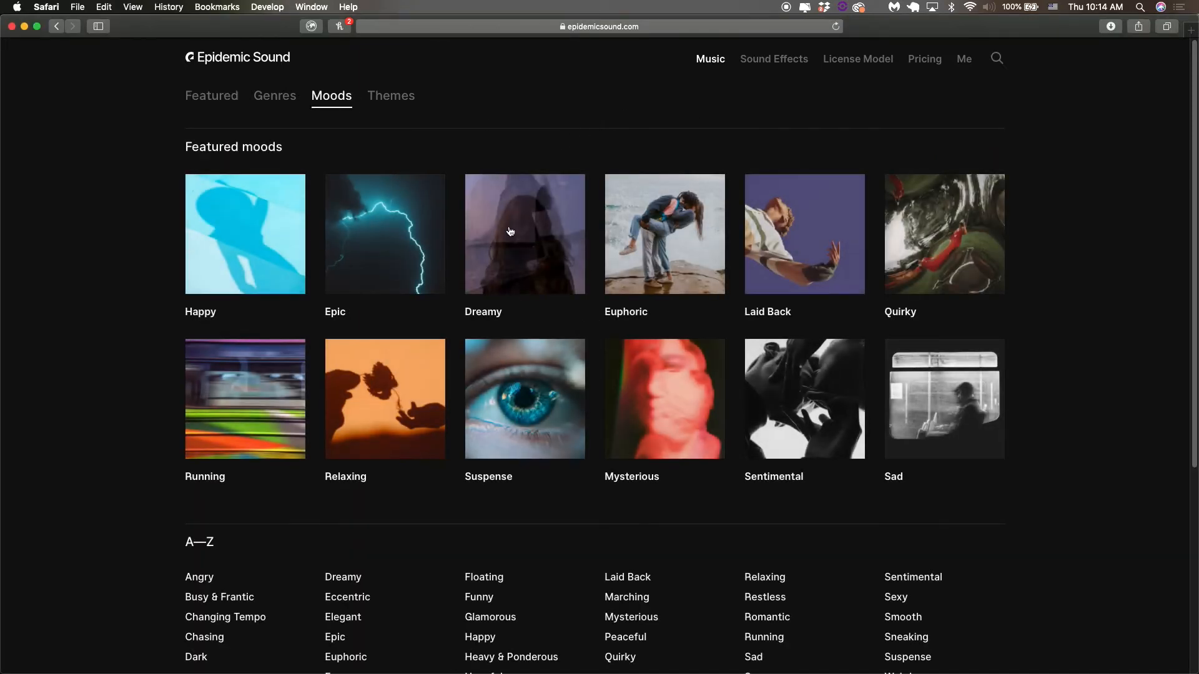
click(499, 312)
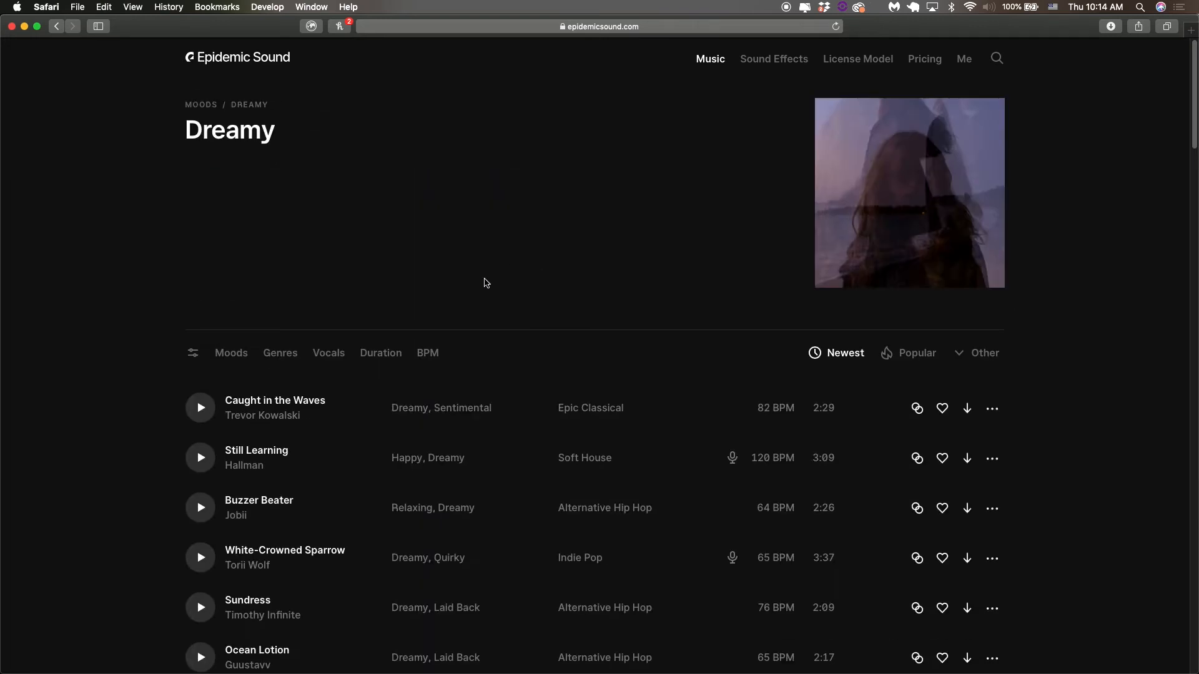
Filter the Dreamy tracks by vocals to show only Instrumentals
scroll(486, 322, down, 1)
click(331, 341)
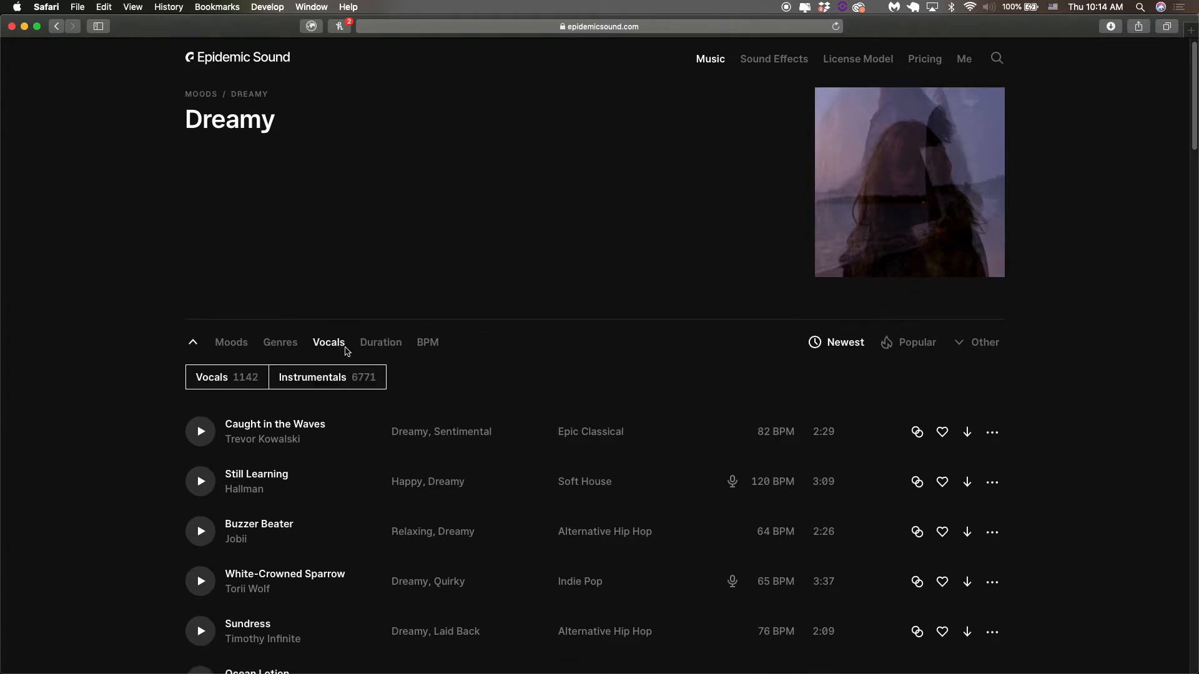
scroll(464, 339, down, 1)
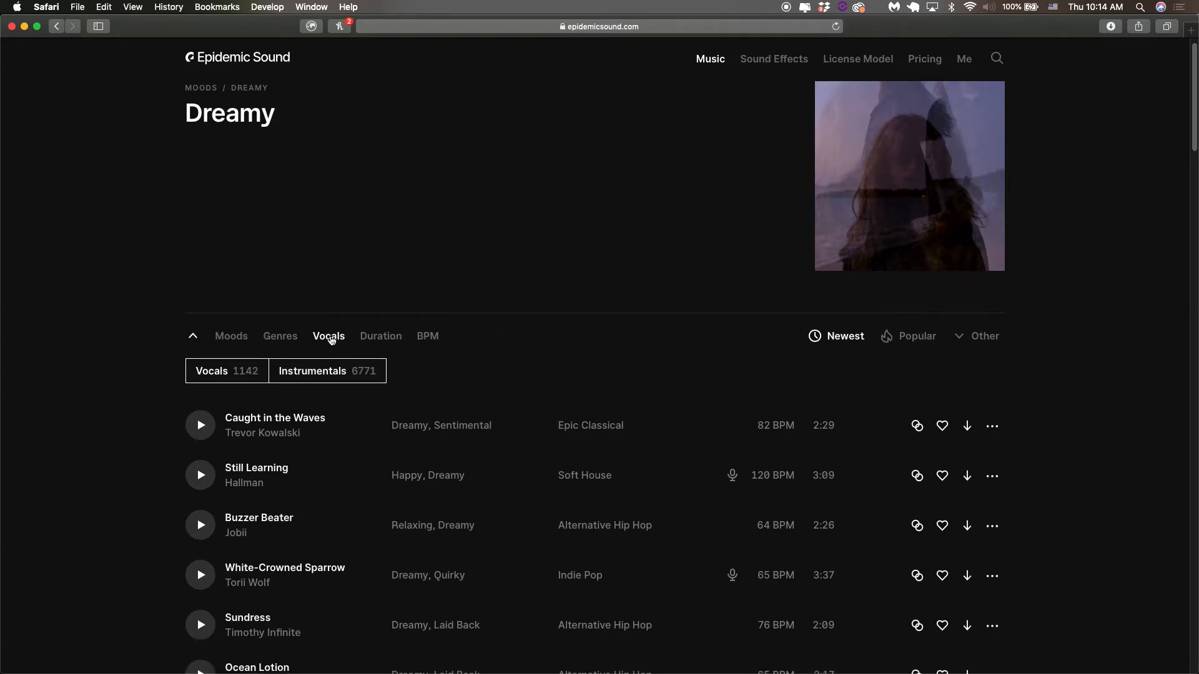
click(293, 372)
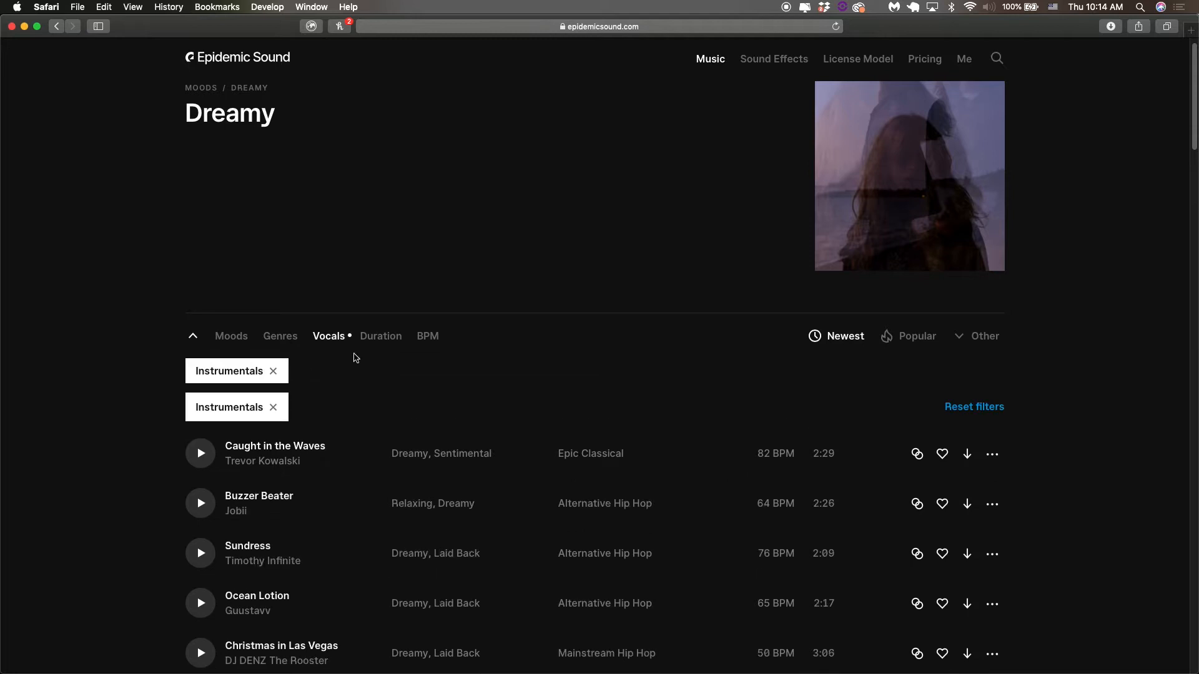
Play a preview of the track "Caught in the Waves" from the filtered list
scroll(437, 349, down, 3)
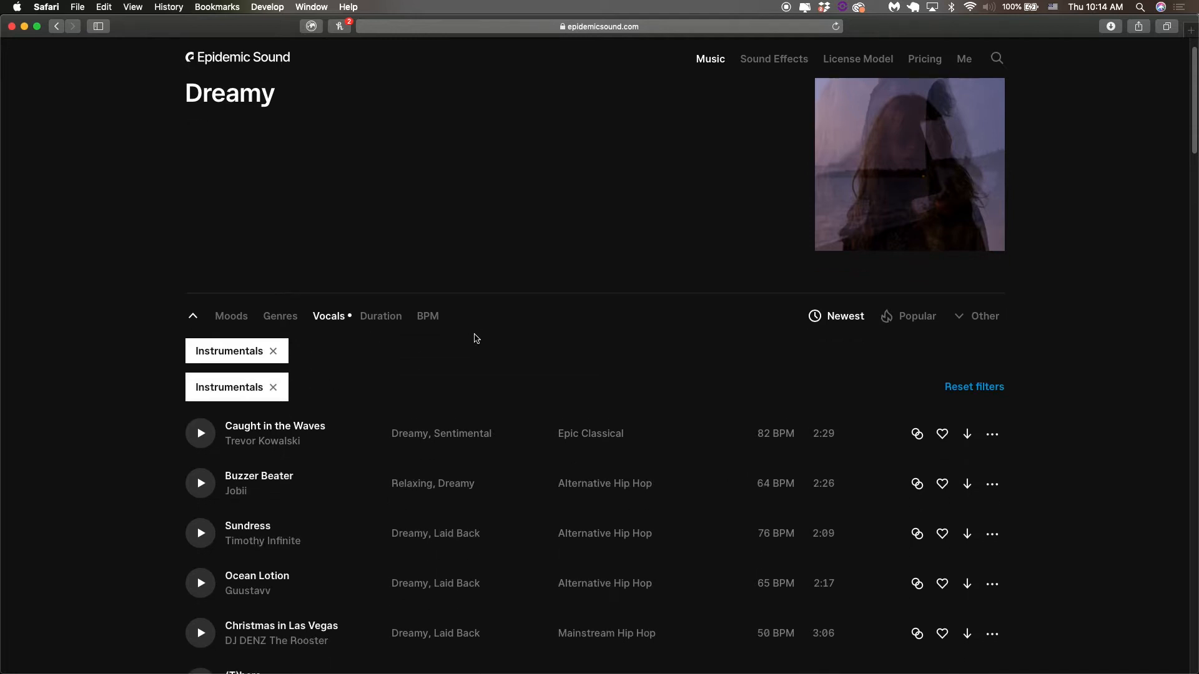
scroll(471, 322, down, 2)
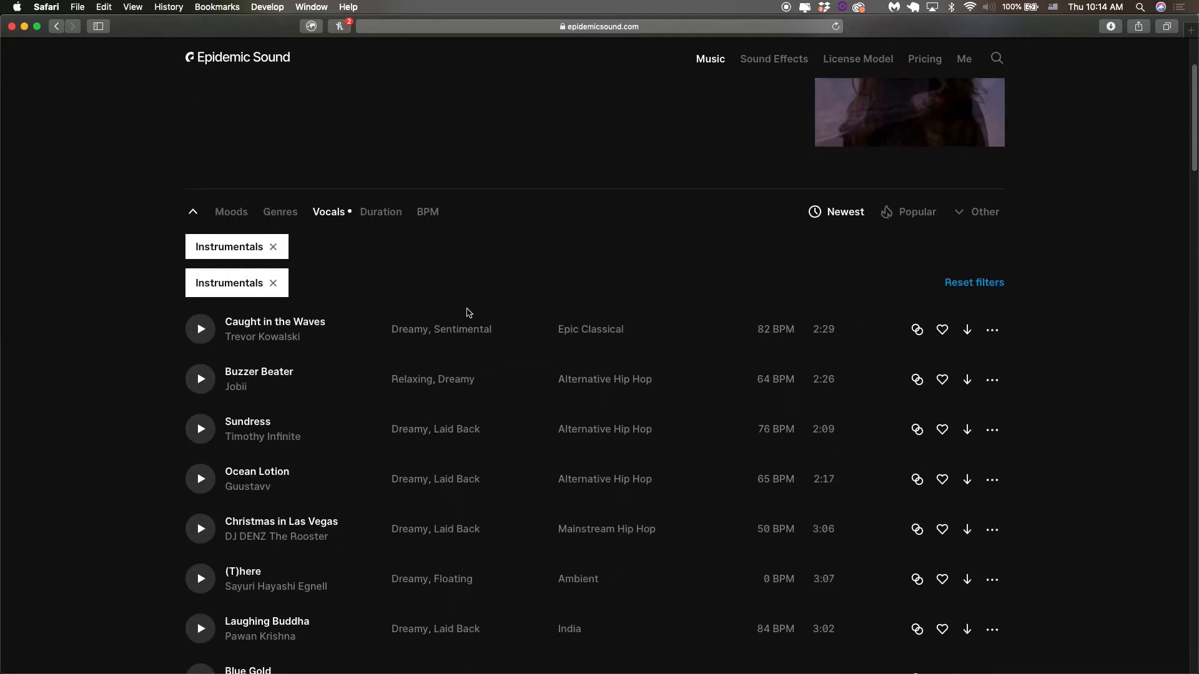
click(337, 329)
Limit the track duration filter to the range 0:29 - 2:30
scroll(306, 318, up, 5)
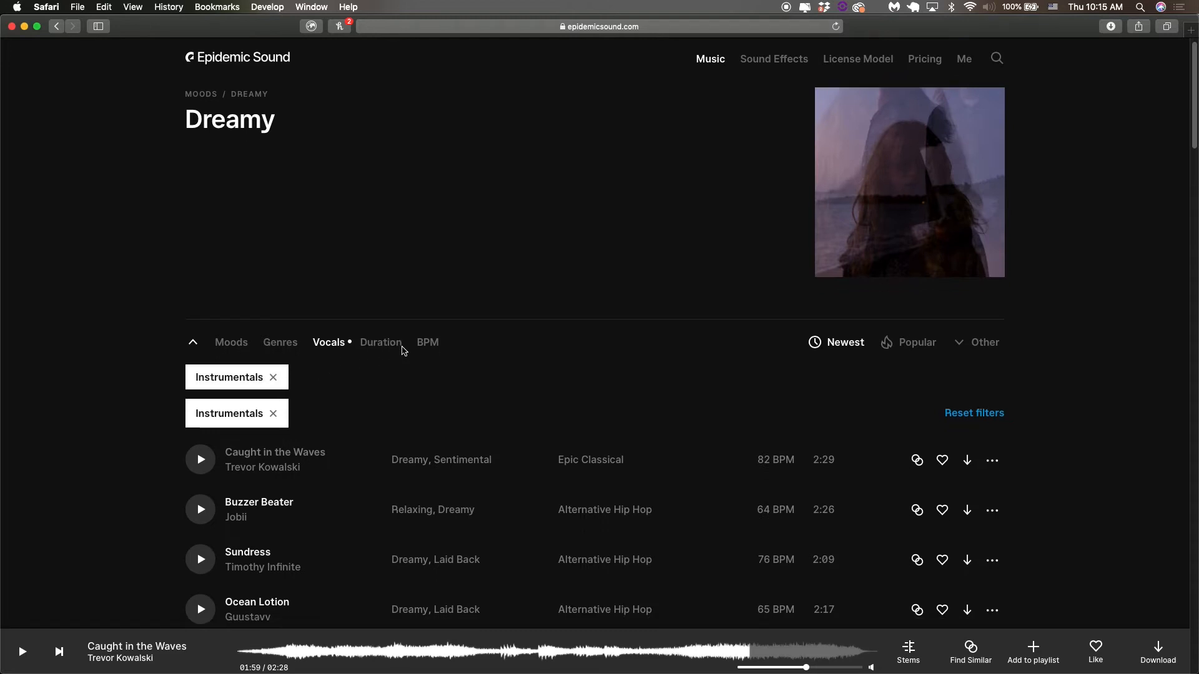
click(382, 343)
drag(594, 377, 253, 378)
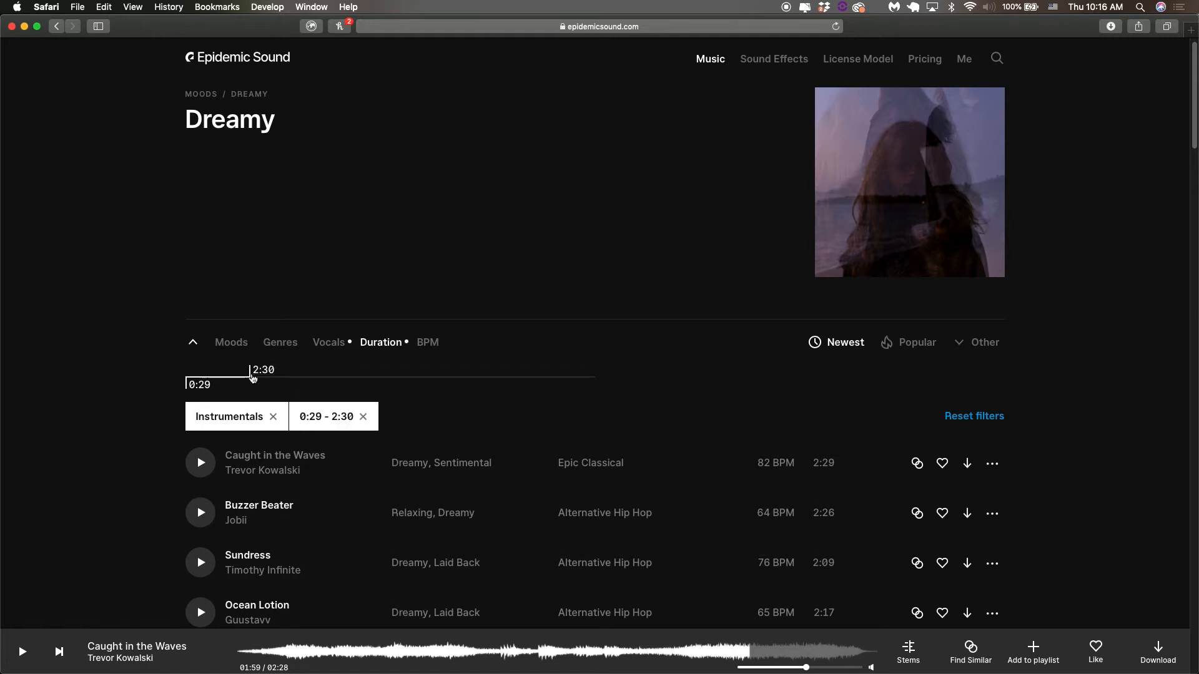
Narrow the Dreamy tracks to the Build genre and browse the filtered list
scroll(500, 398, down, 1)
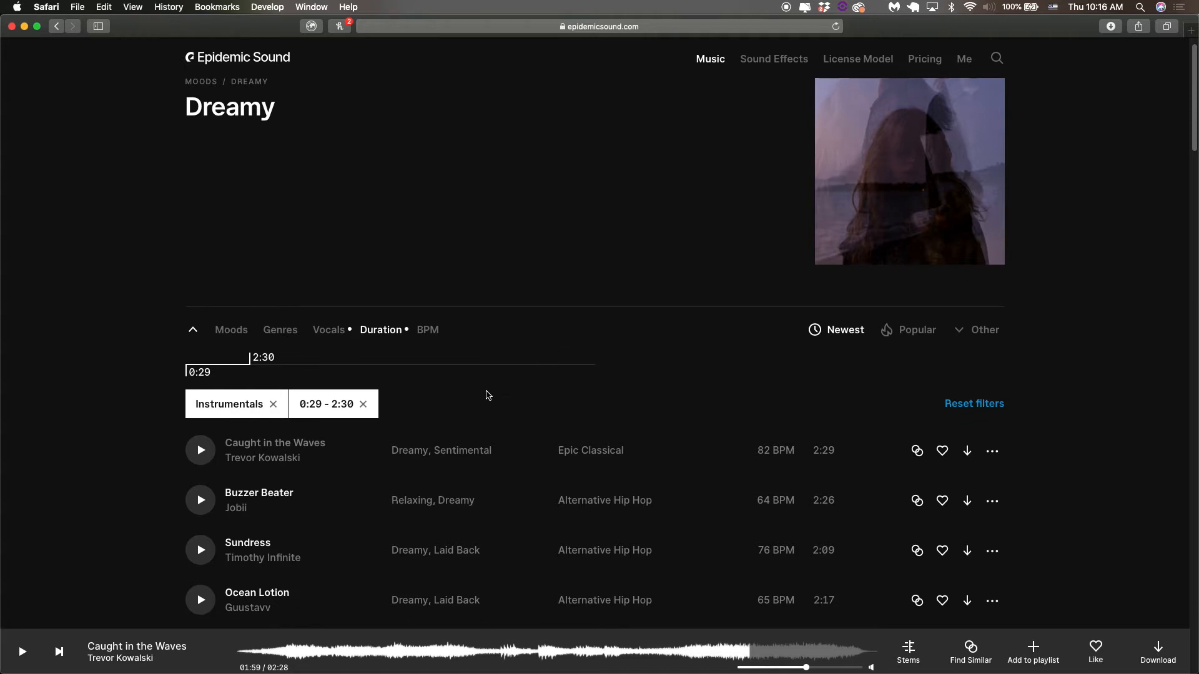
click(279, 330)
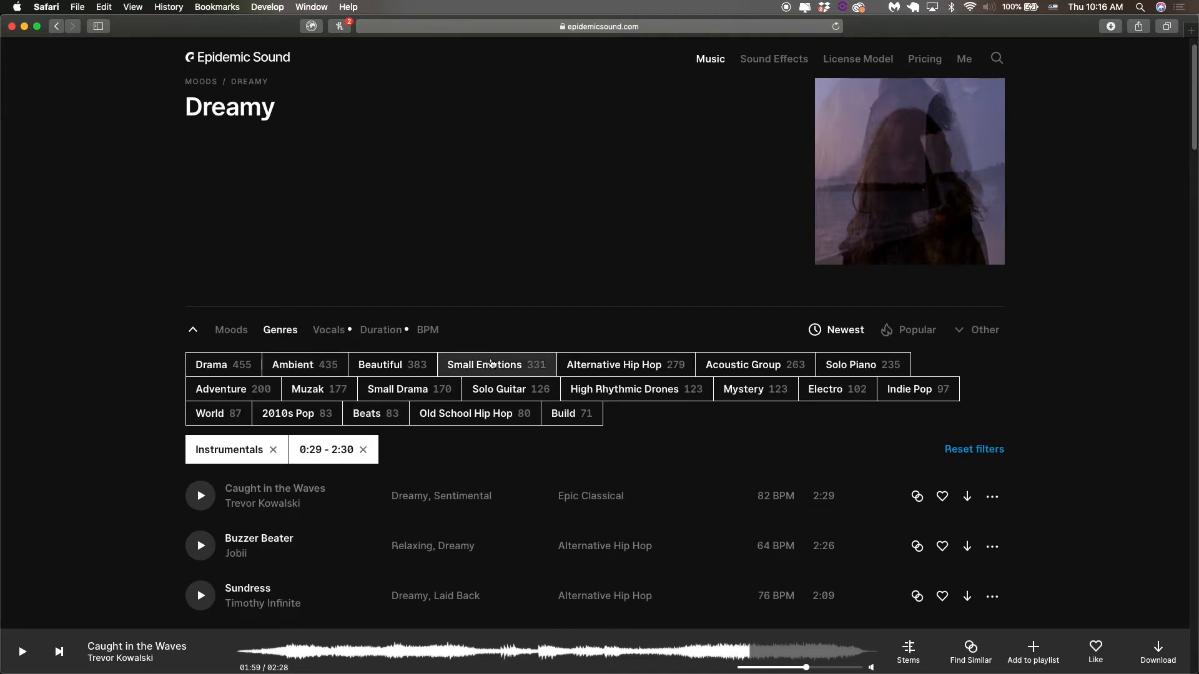
click(571, 414)
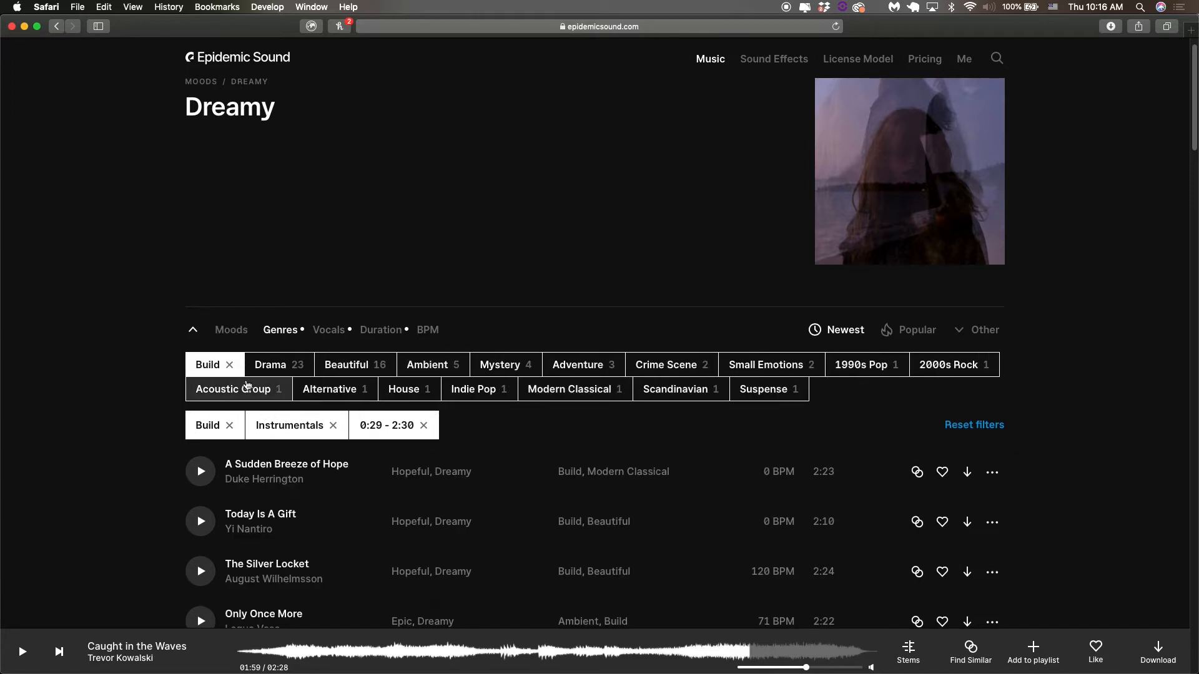
scroll(267, 390, down, 3)
scroll(557, 334, down, 4)
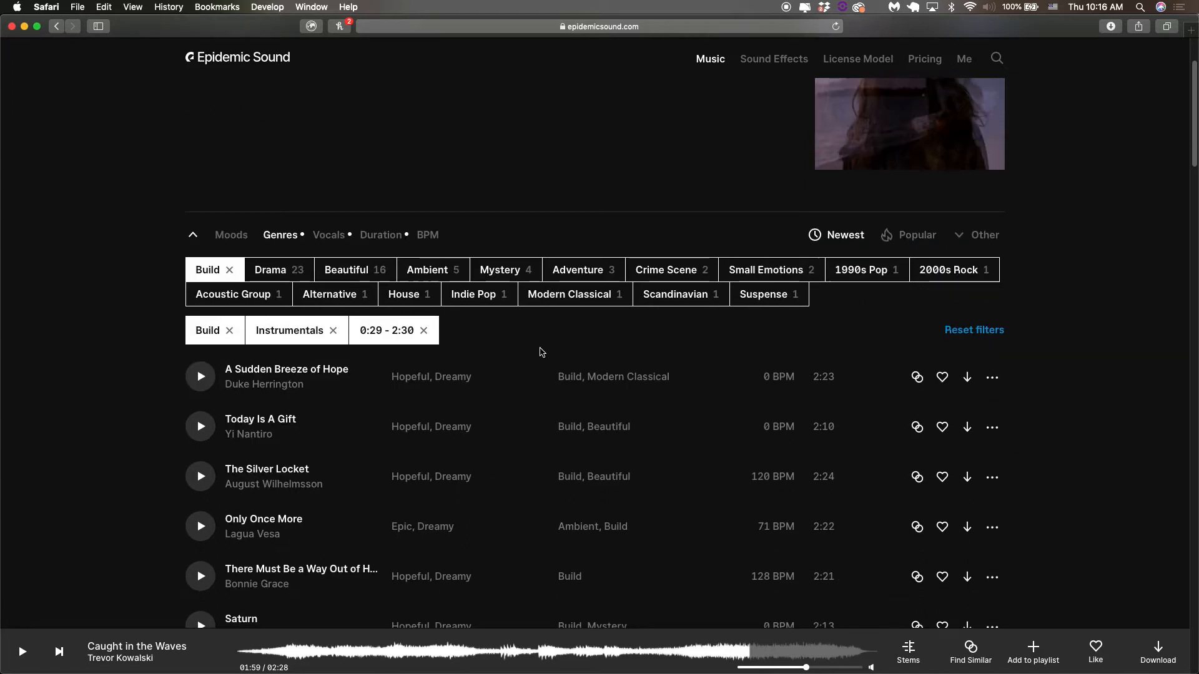
scroll(534, 349, down, 1)
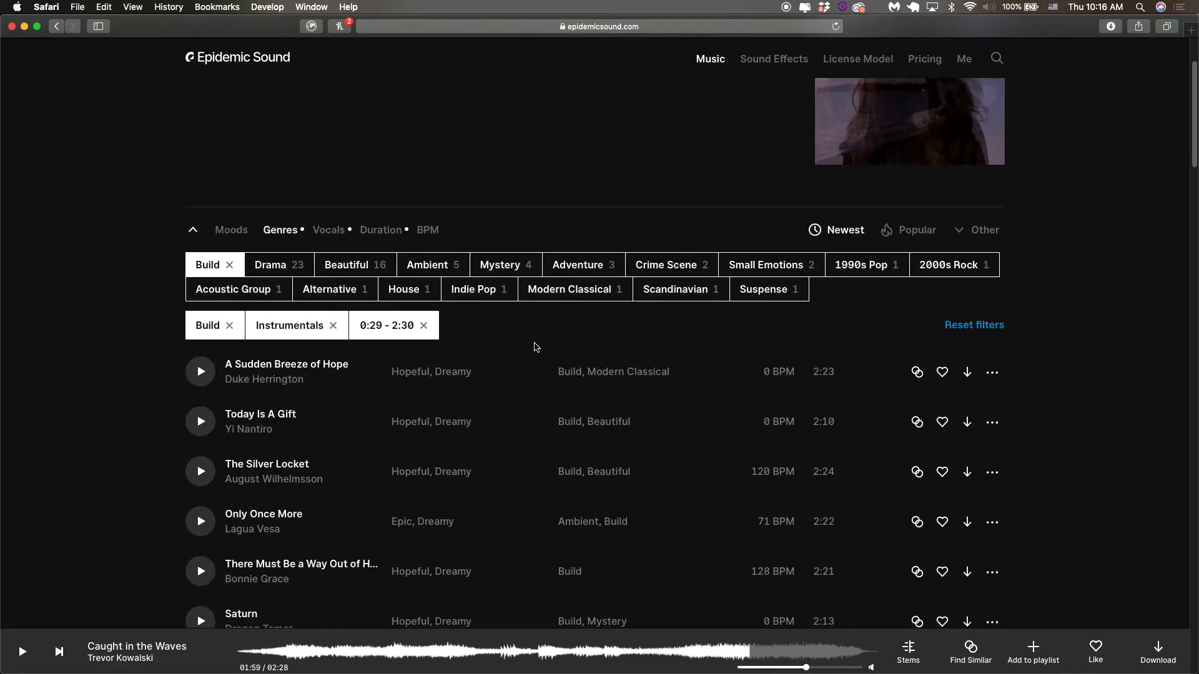
scroll(533, 350, down, 1)
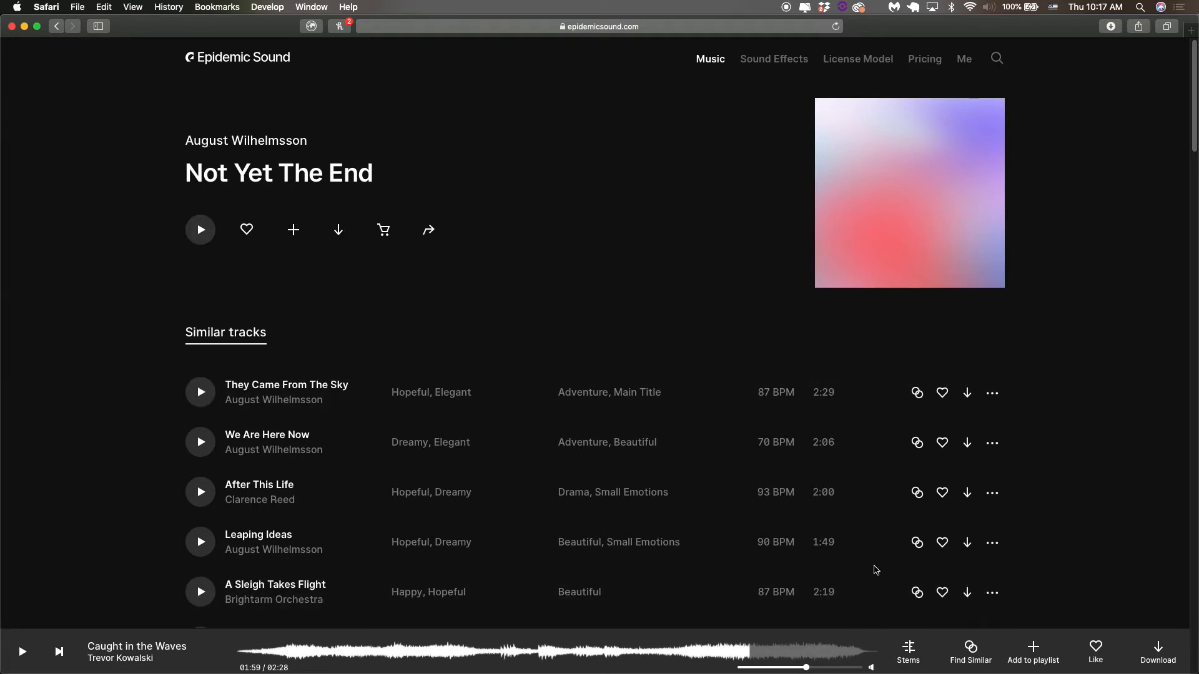
Preview the track "Not Yet The End" briefly and view which stems are offered for it
click(202, 234)
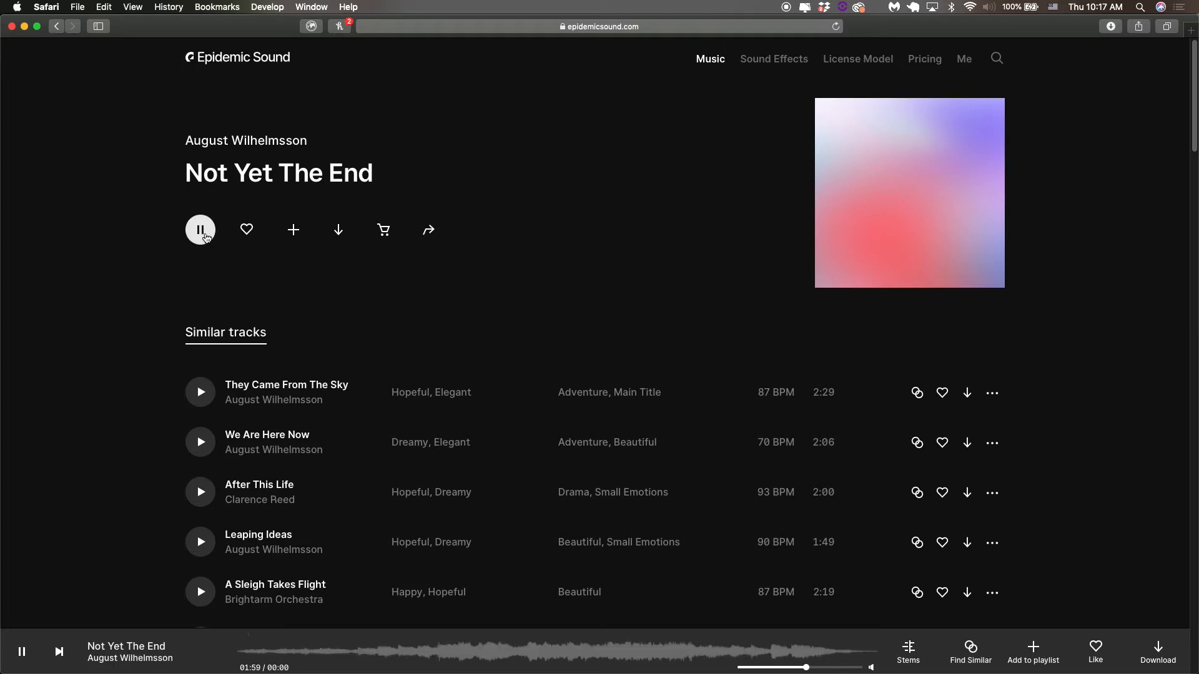
click(204, 231)
click(910, 649)
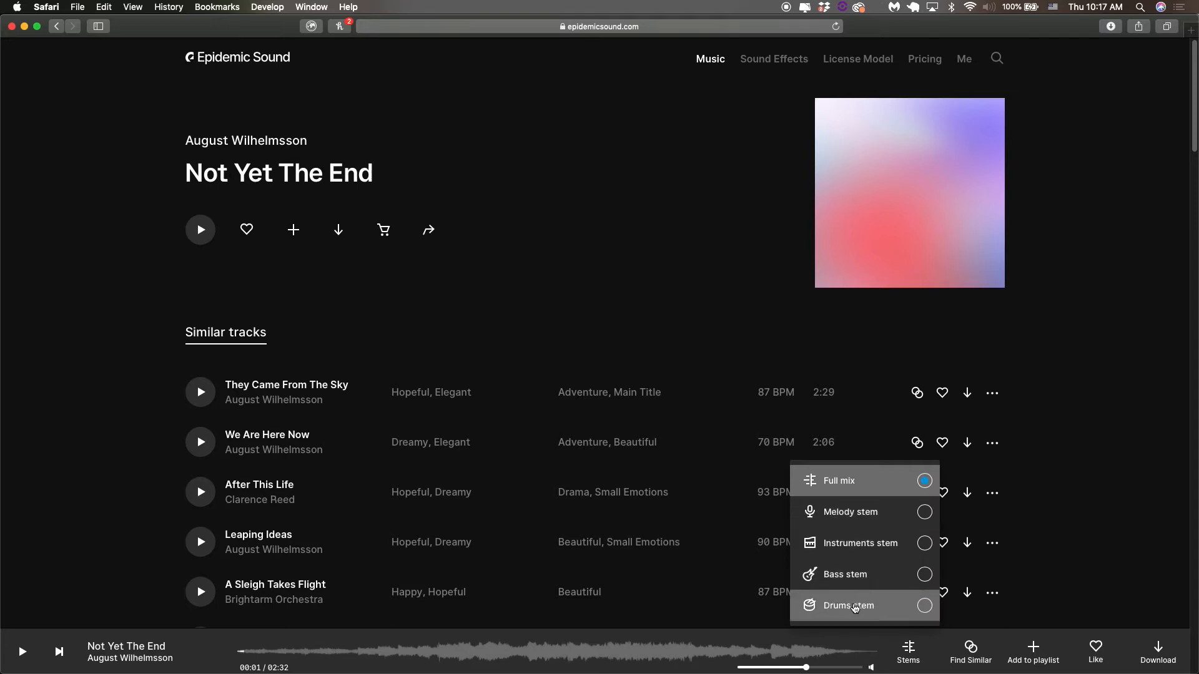
click(1130, 439)
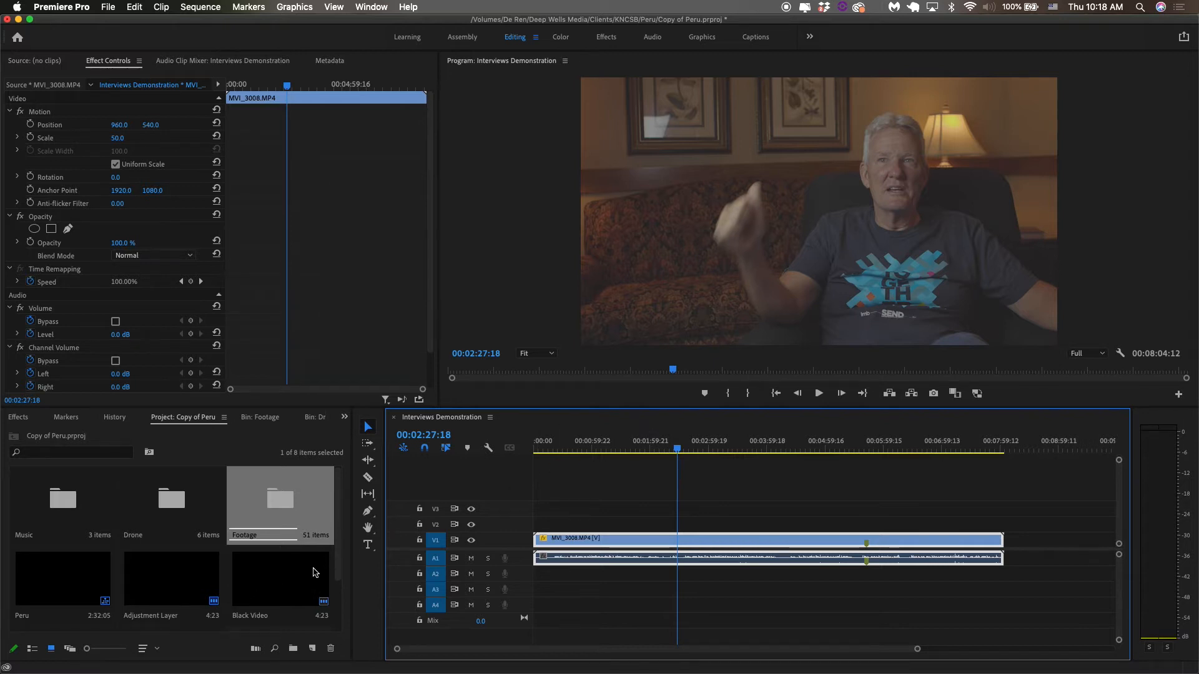
scroll(314, 572, down, 2)
click(262, 585)
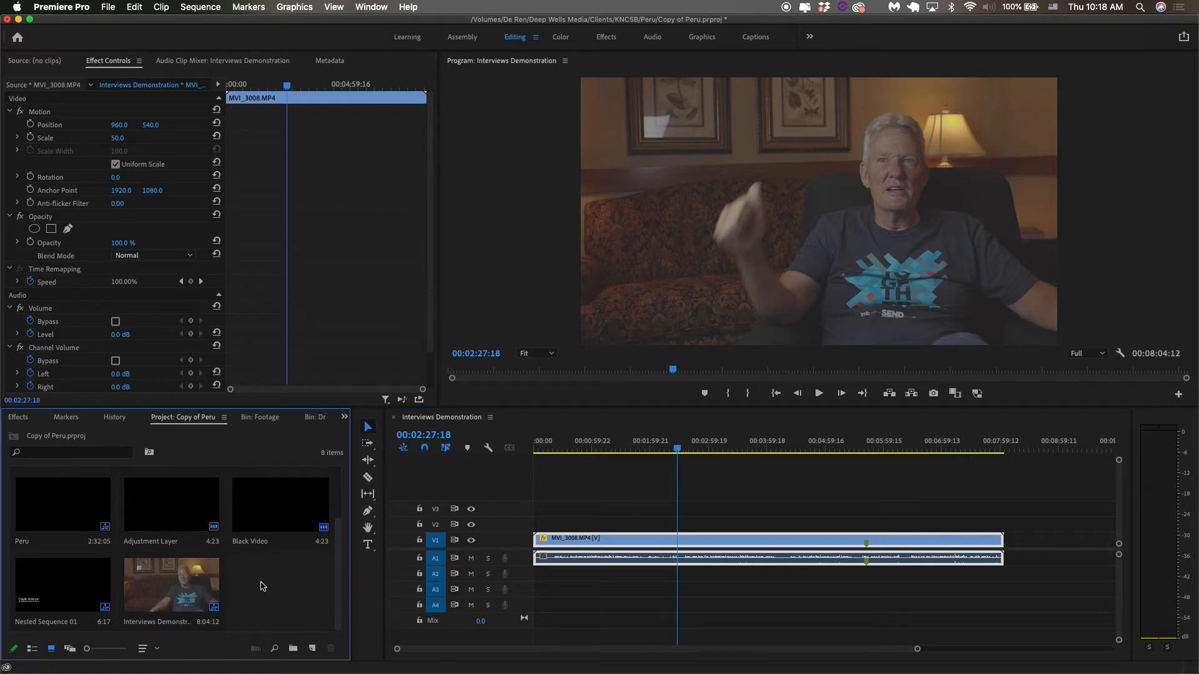
click(312, 649)
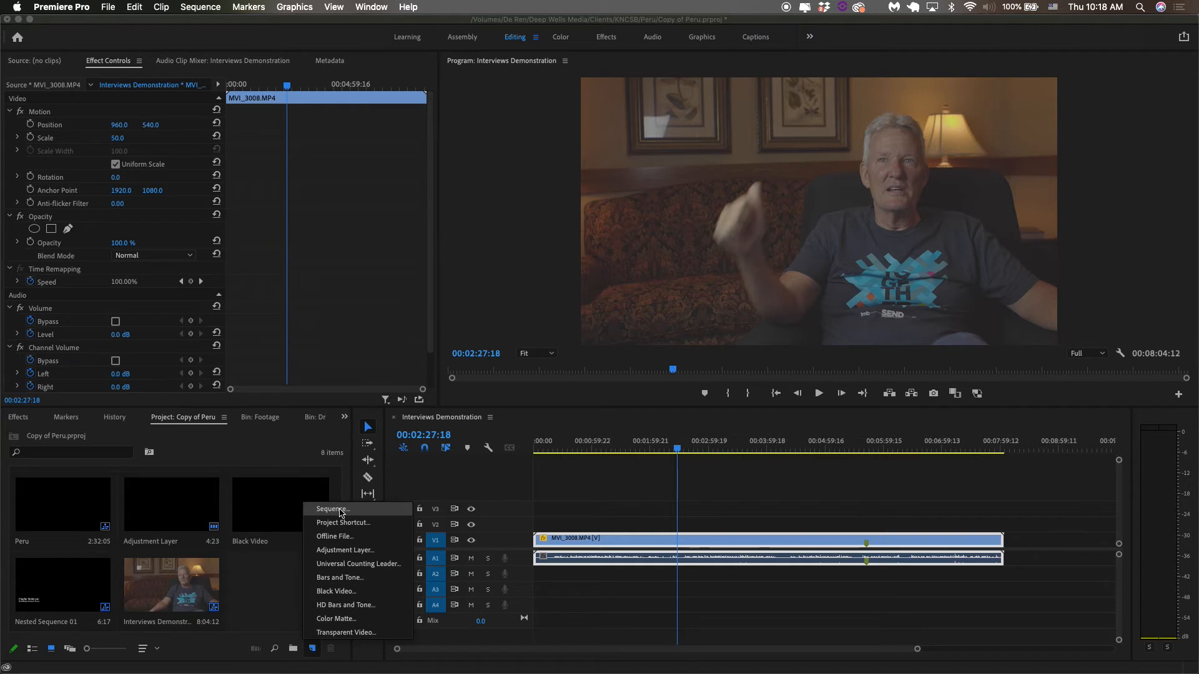
click(285, 567)
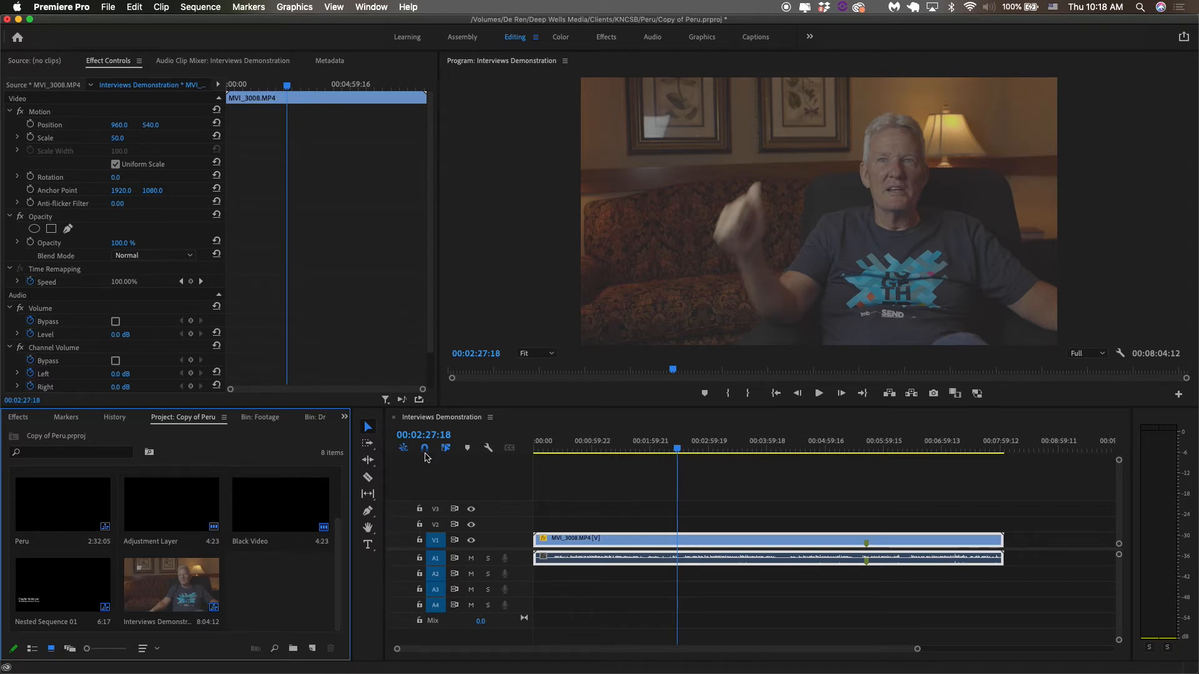
Add the MVI_3009.MP4 clip from the Footage bin to track V1 of the Interviews Demonstration sequence, after MVI_3008.MP4
scroll(270, 634, up, 3)
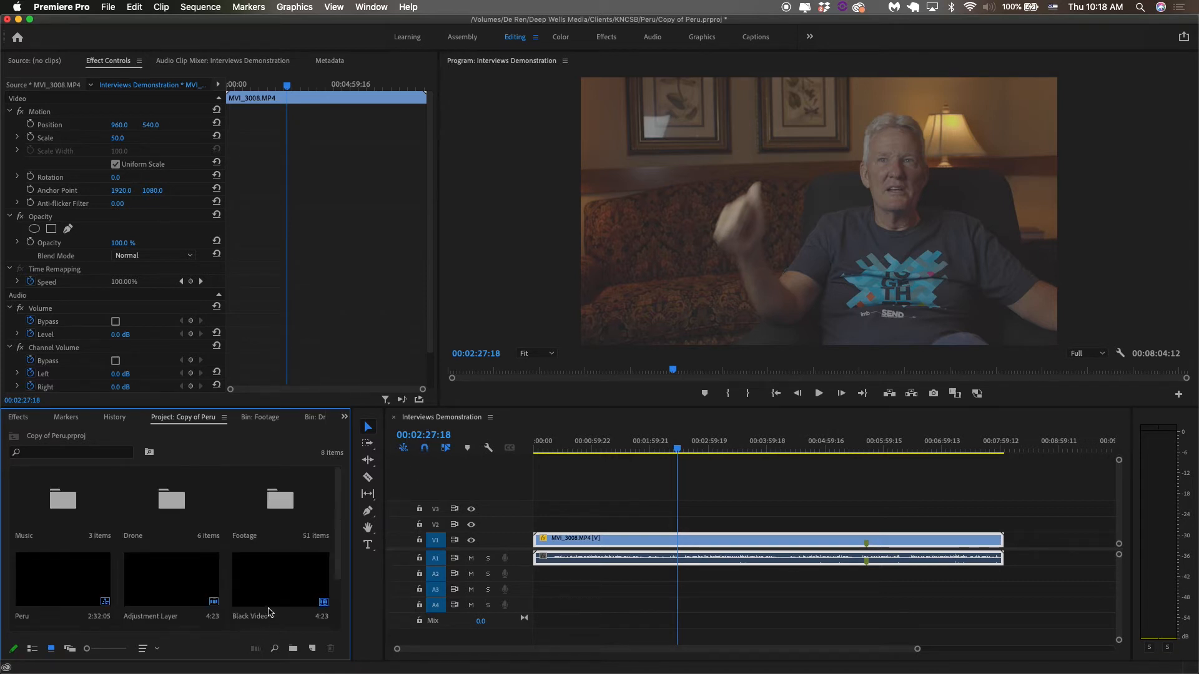
double_click(296, 499)
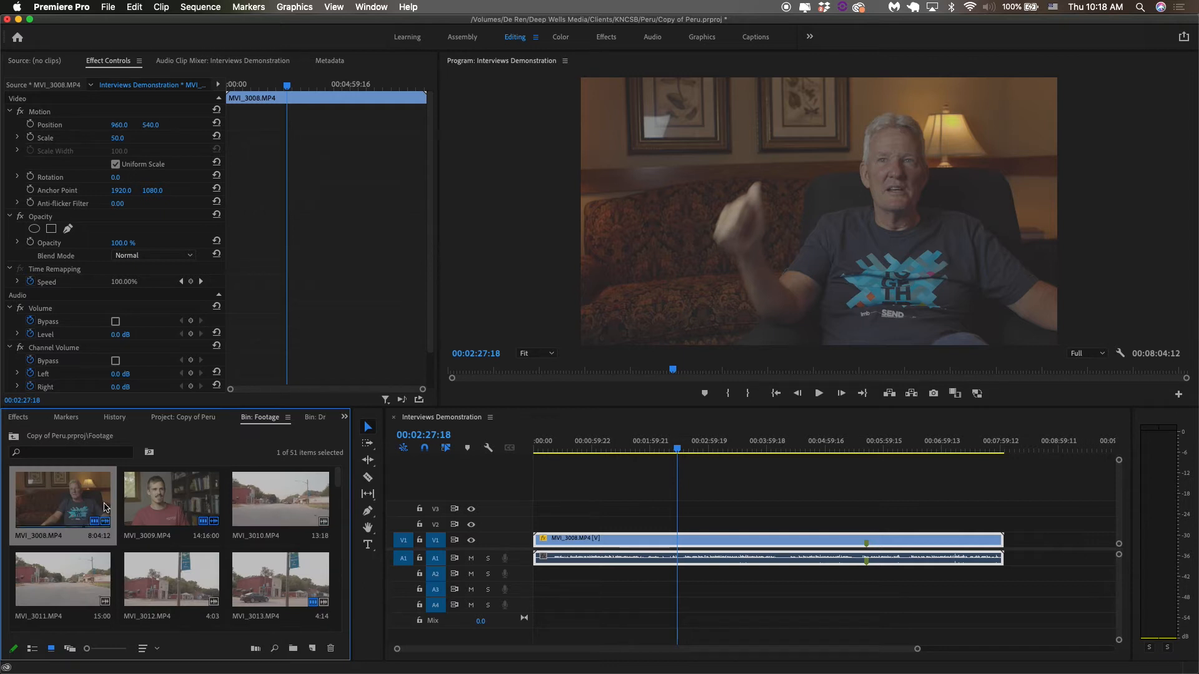
drag(173, 507, 1014, 541)
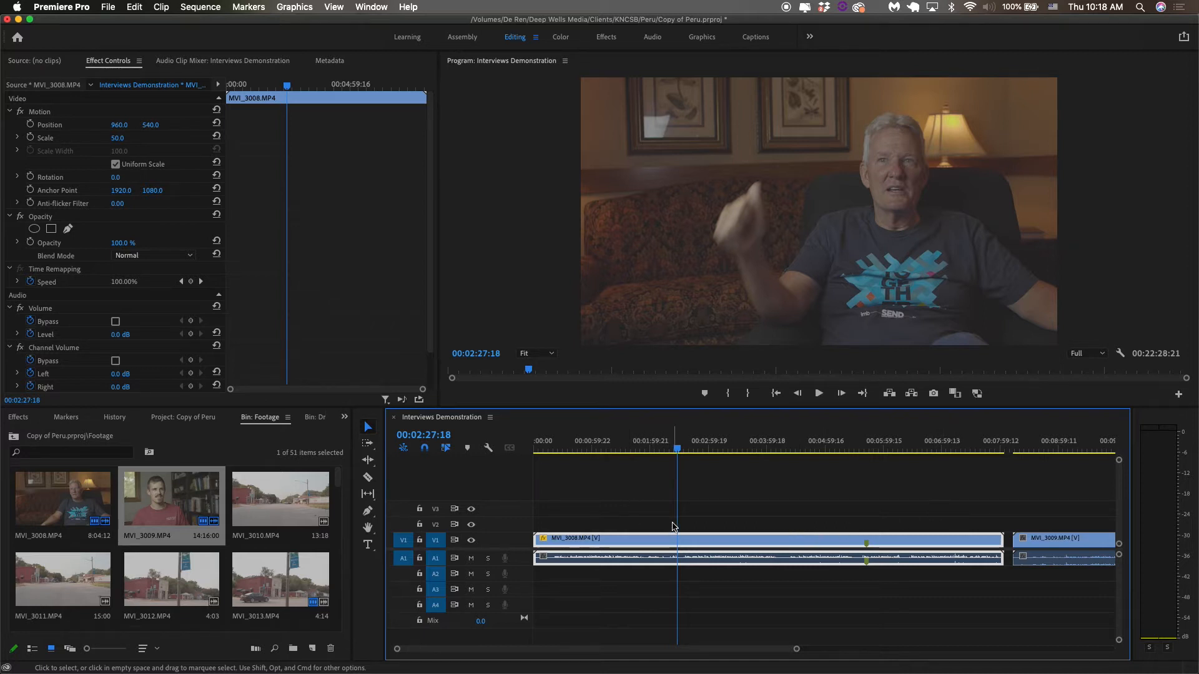
Inspect the MVI_3009.MP4 clip on the timeline through to its end
scroll(757, 572, right, 3)
scroll(756, 572, right, 15)
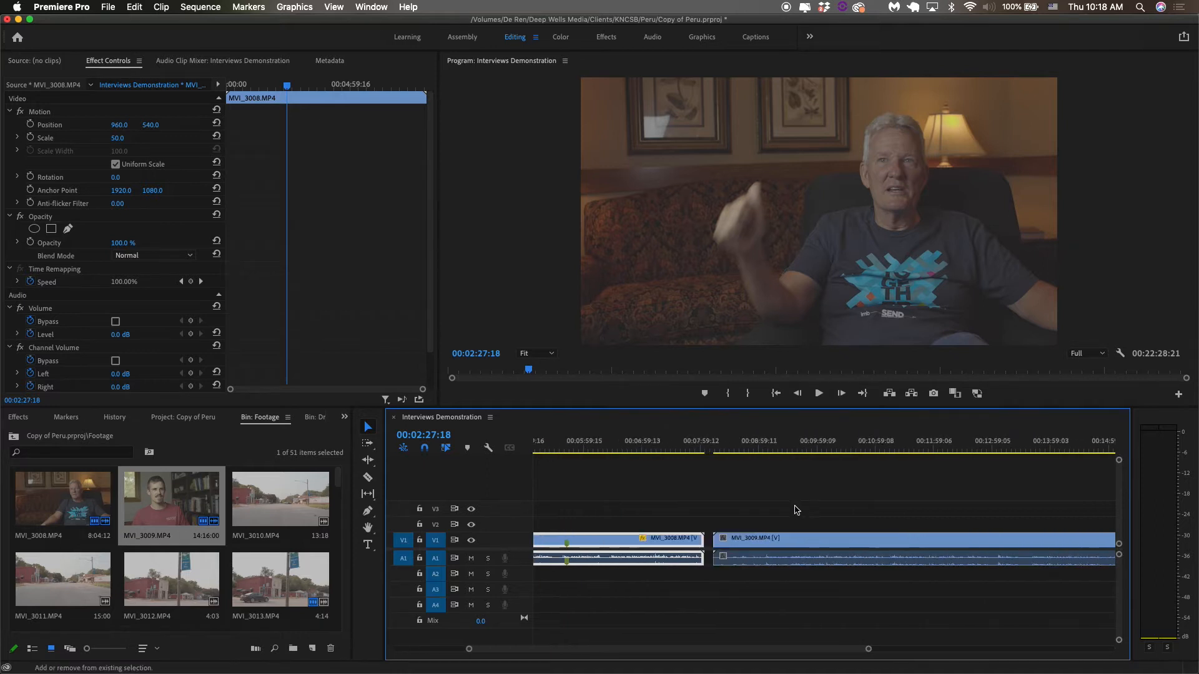
click(942, 440)
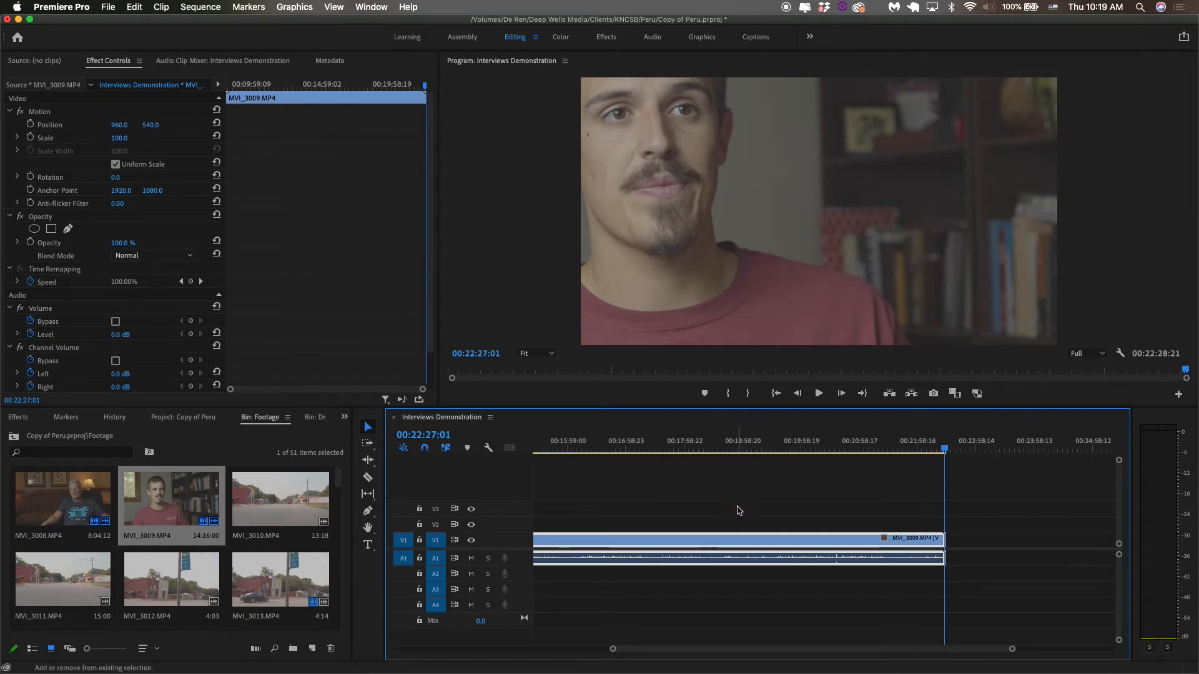
scroll(743, 499, left, 15)
Place the playhead at 00:03:36:22 within the MVI_3008.MP4 clip and turn off the output of video track V1
click(745, 443)
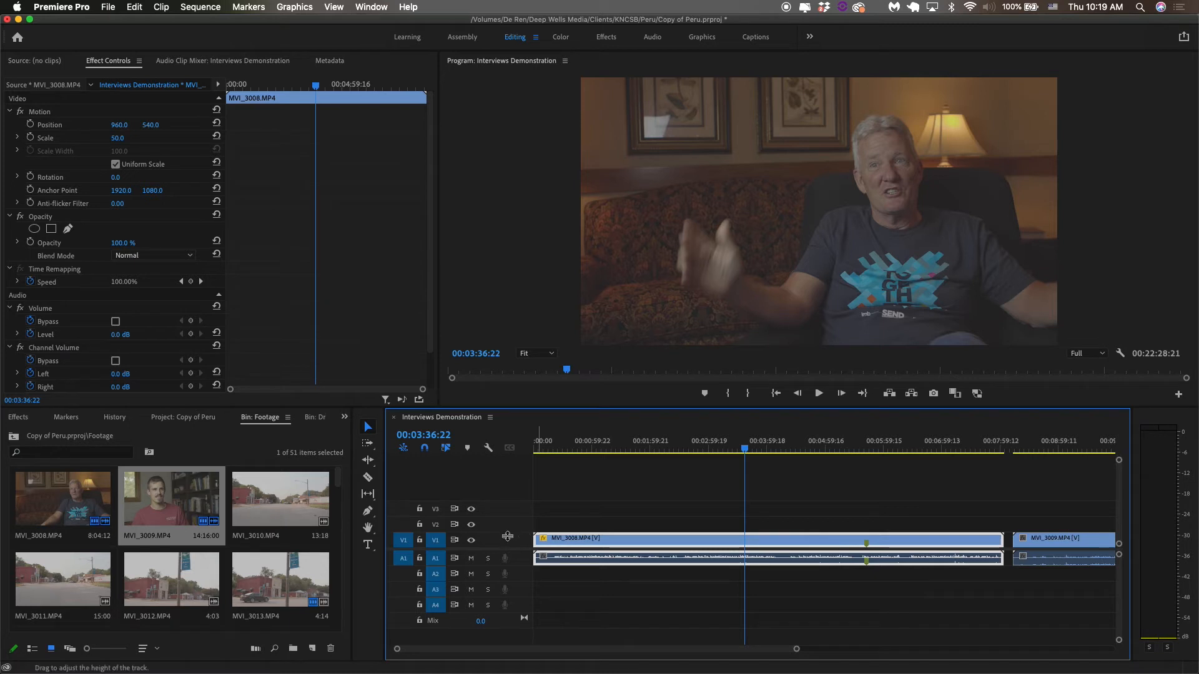
click(471, 541)
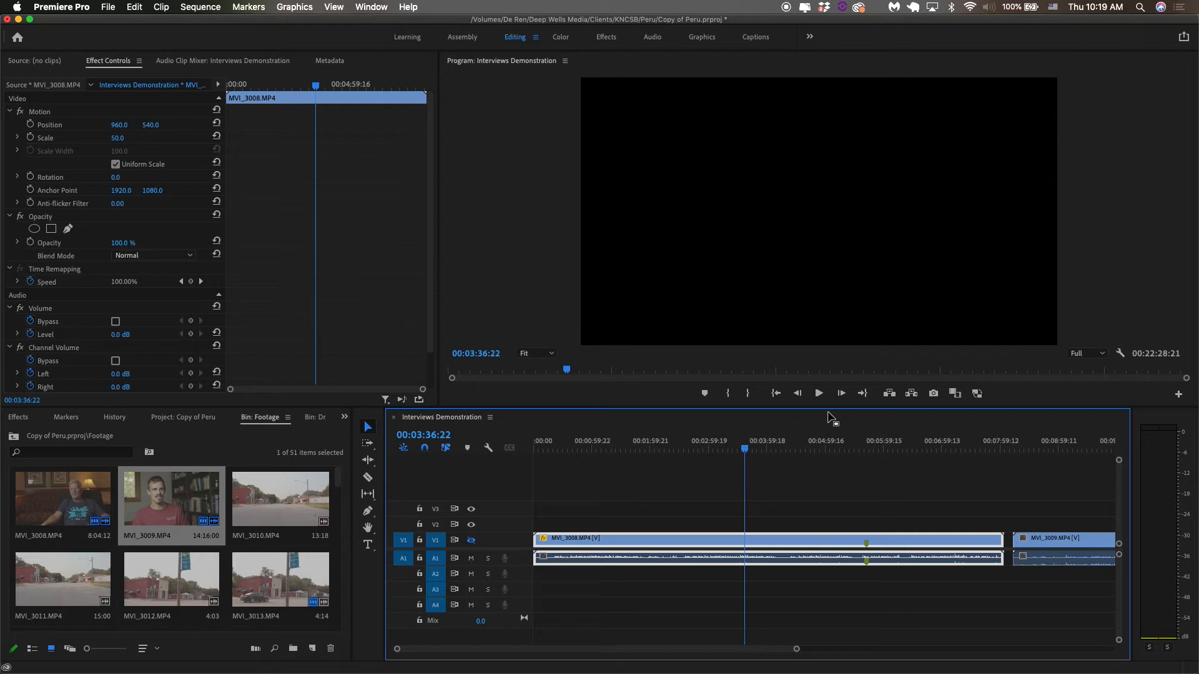
Split the MVI_3008.MP4 clip at 00:01:25:06 with the Razor tool
drag(746, 448, 605, 484)
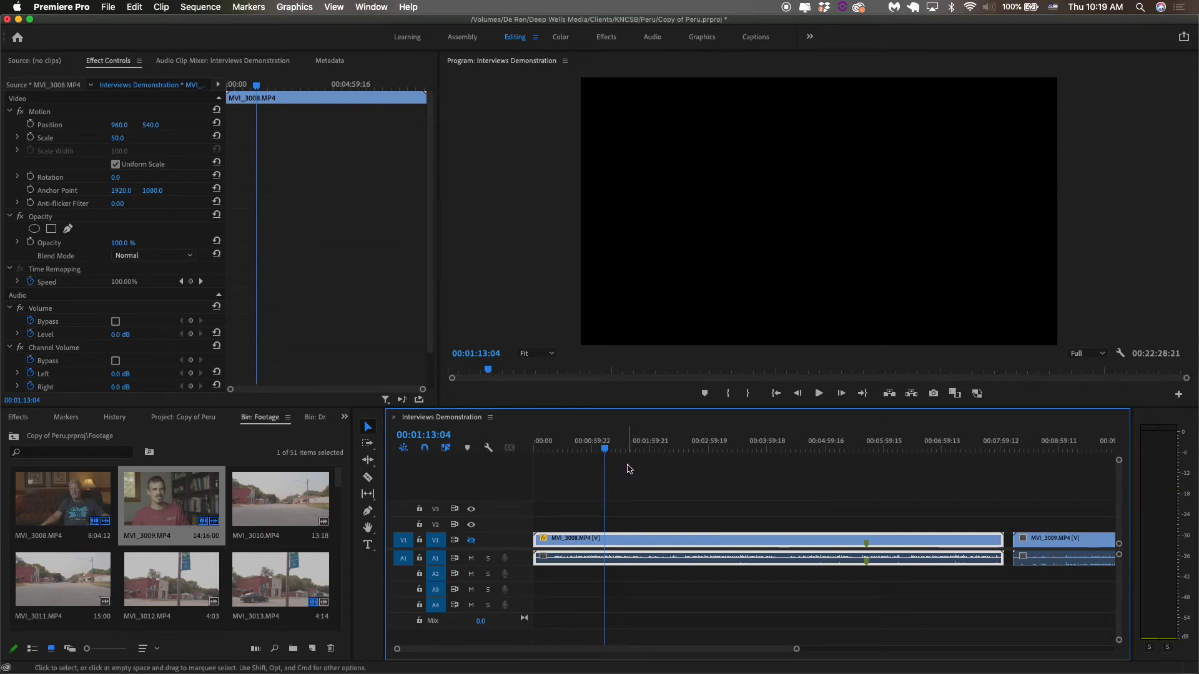
key(equal)
key(equal)
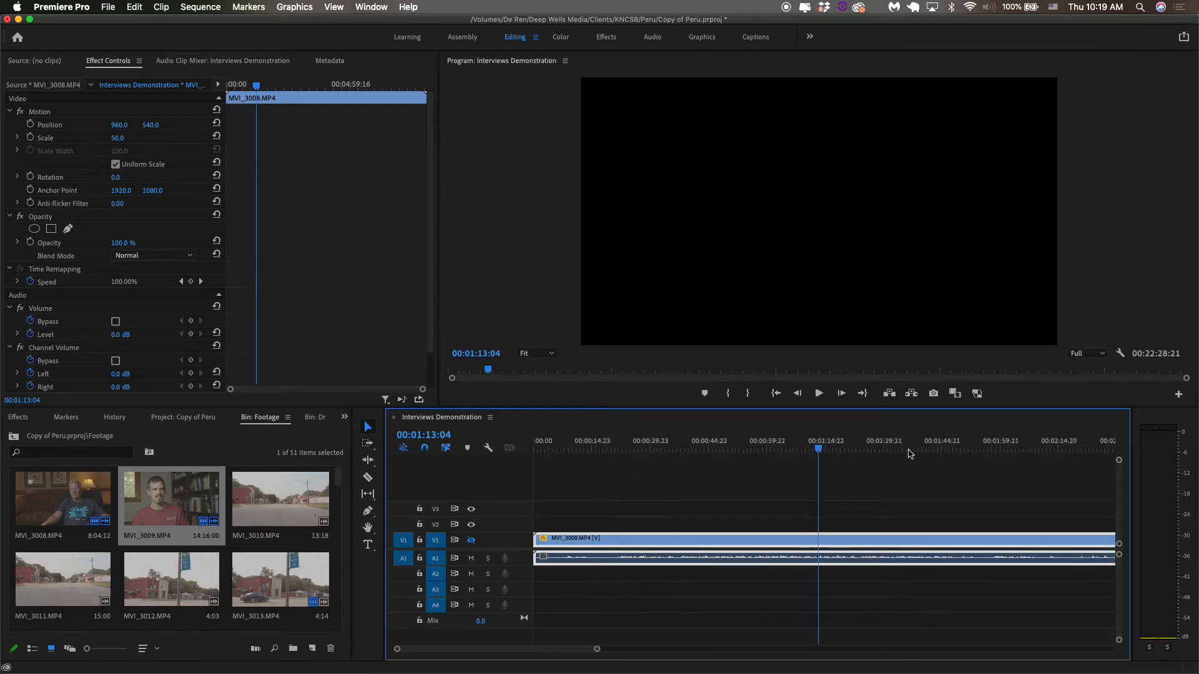
click(865, 446)
key(c)
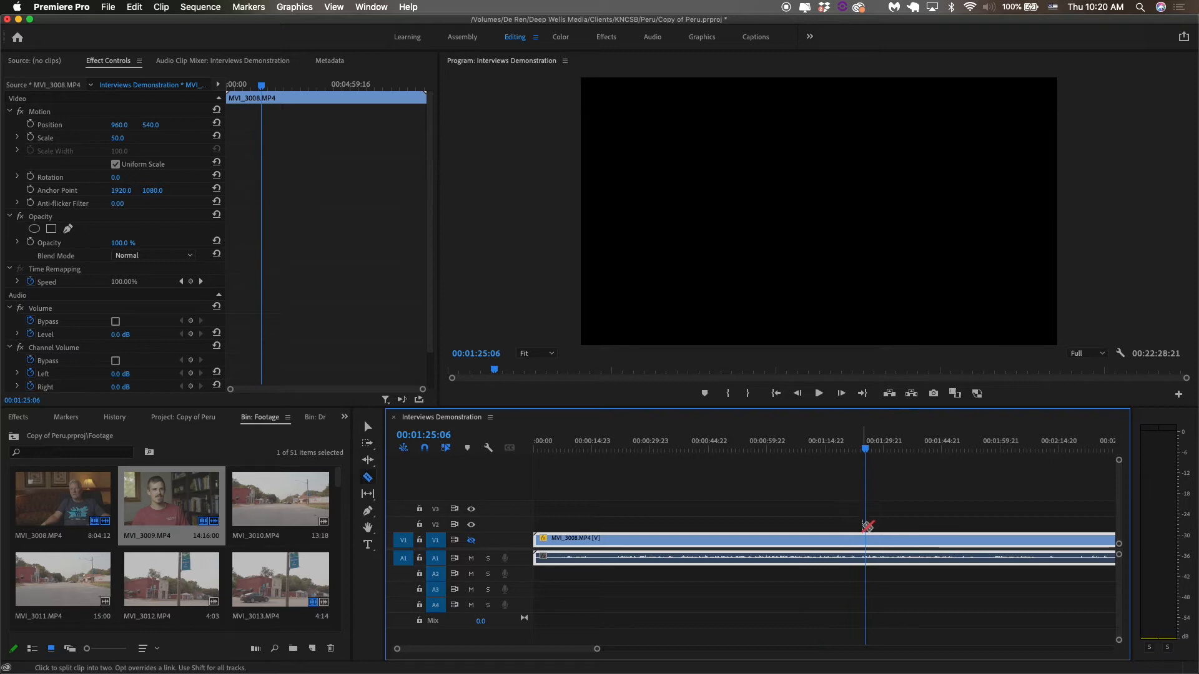
click(868, 537)
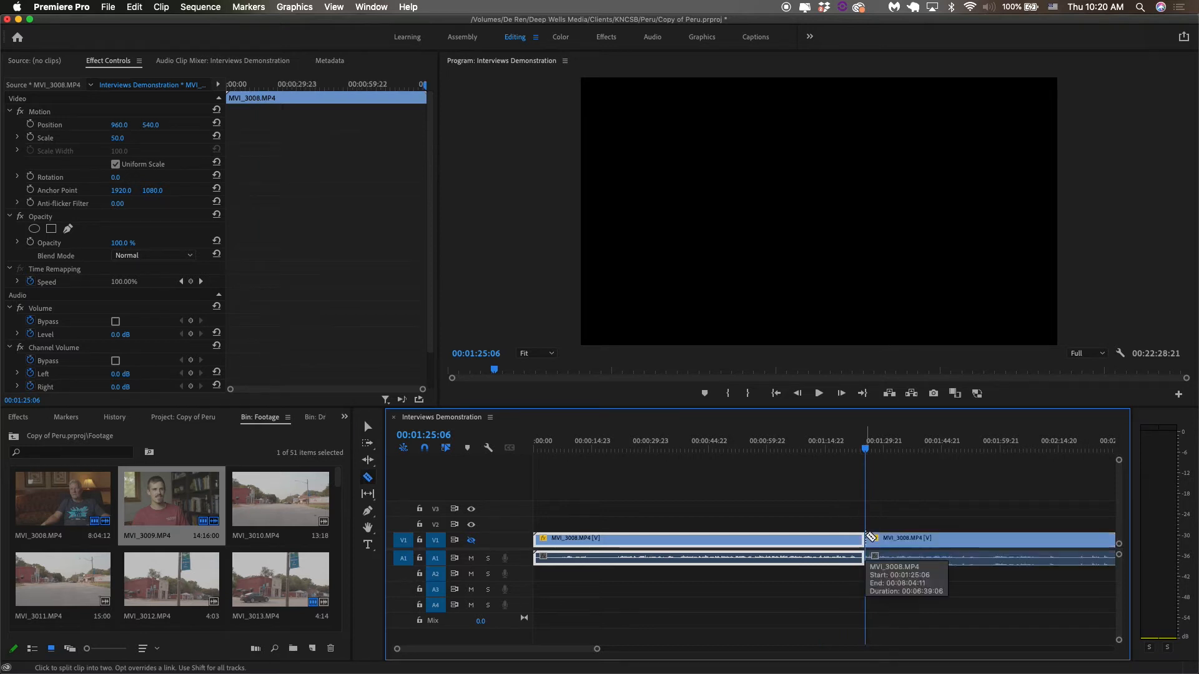
Make a second cut in the MVI_3008.MP4 clip at 00:01:41:06 and return to the Selection tool
drag(864, 448, 929, 448)
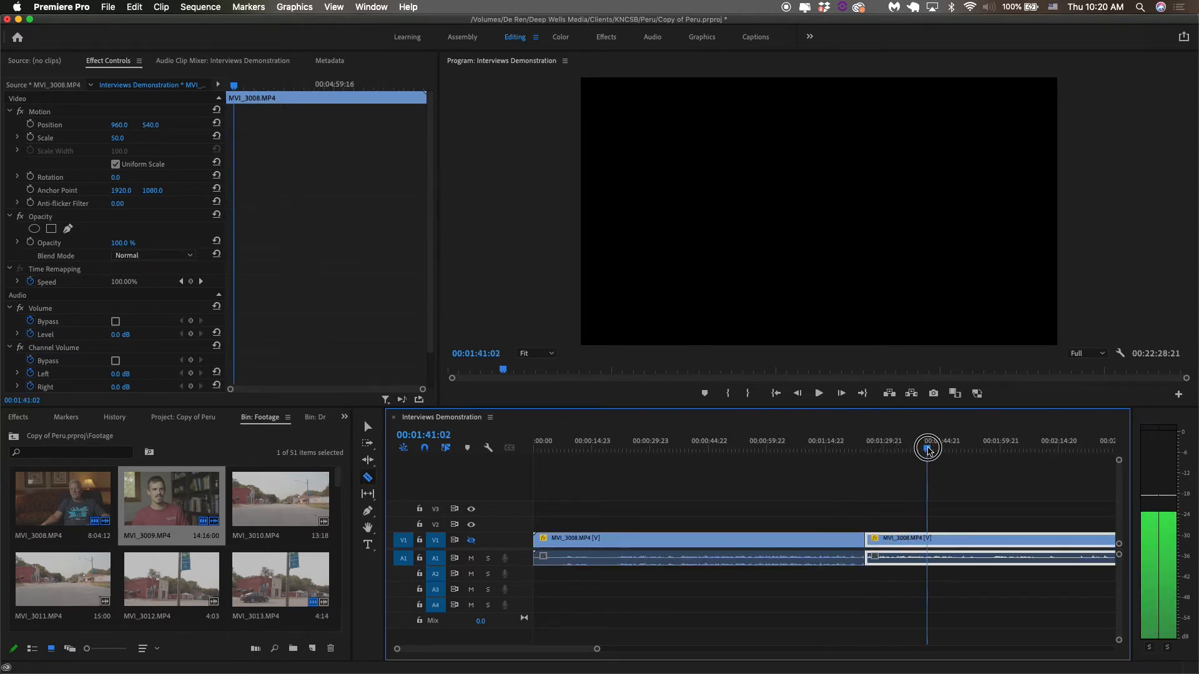
click(931, 539)
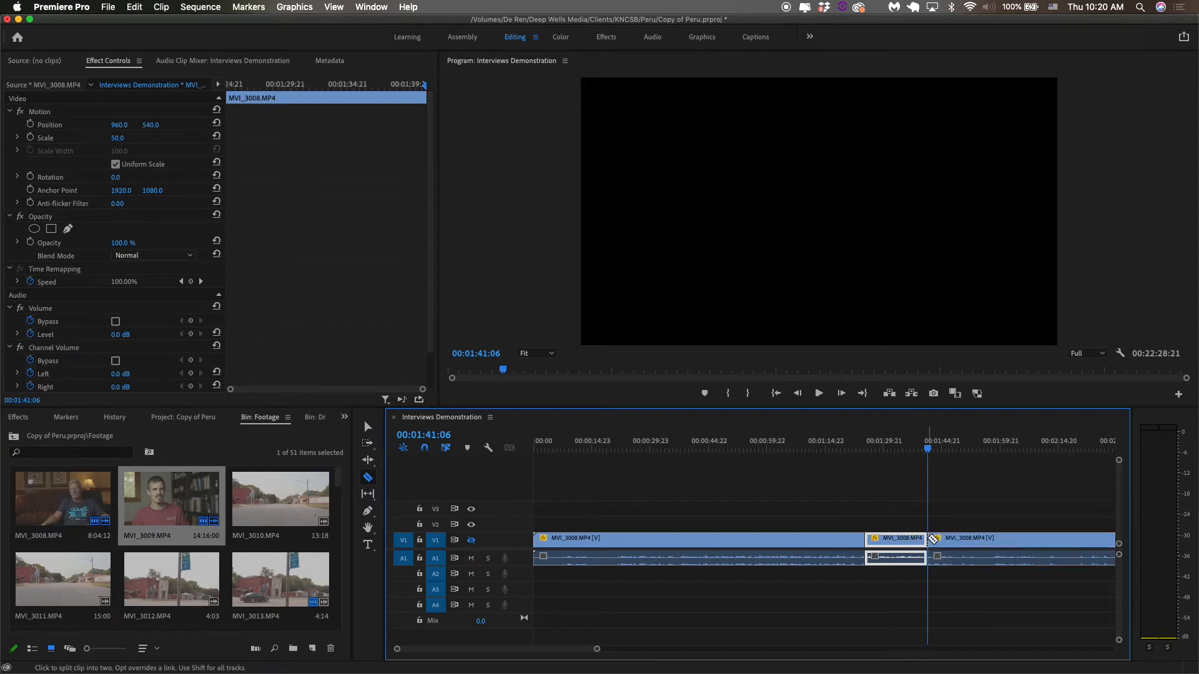
key(v)
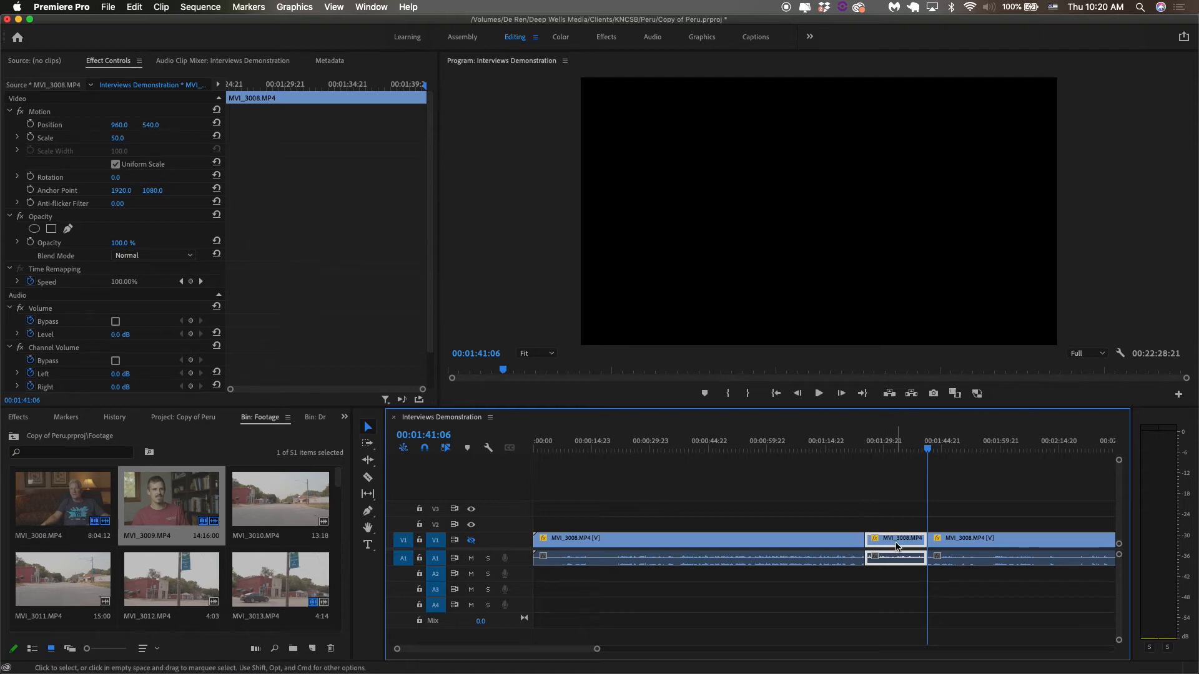
Move the cut MVI_3008.MP4 segment's video up to track V2 and turn off the V2 output
click(896, 545)
drag(896, 545, 900, 527)
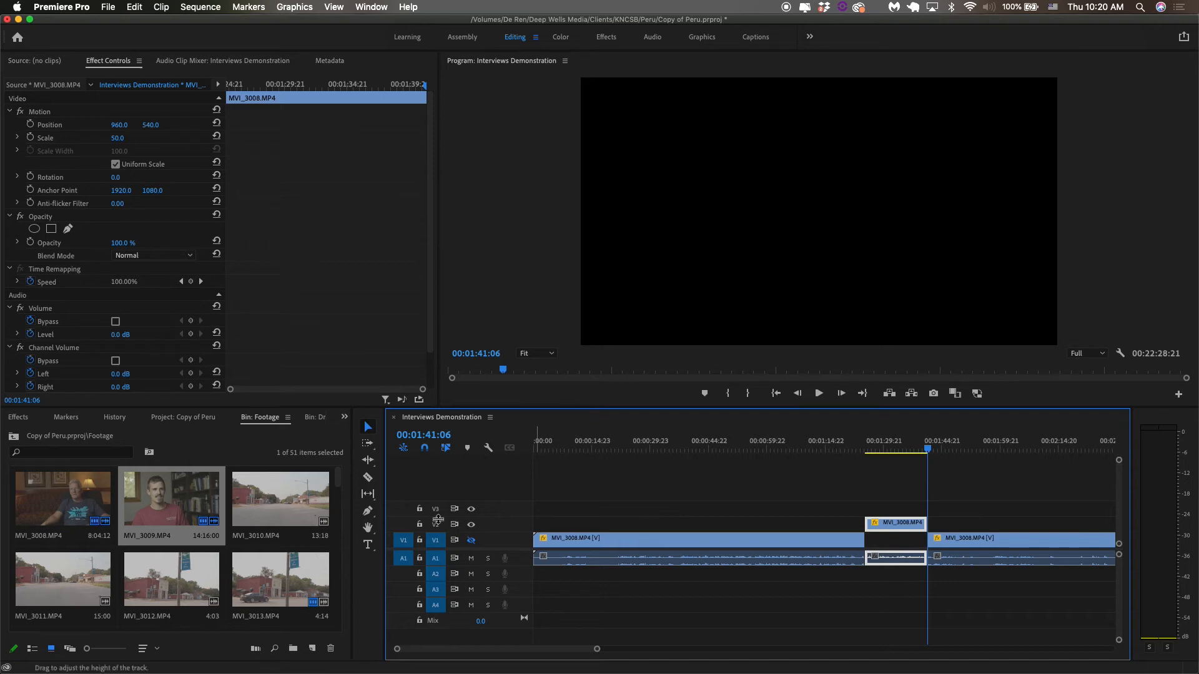
click(471, 524)
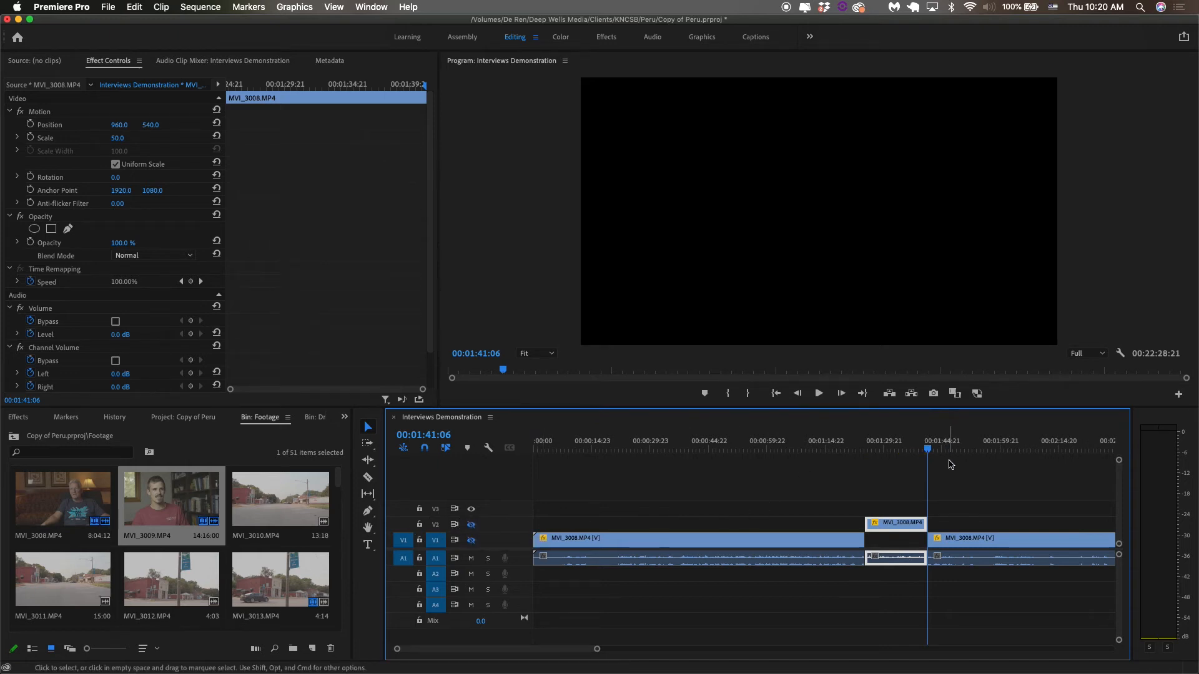
Listen to the MVI_3008.MP4 interview audio from 00:01:42:01 past 00:02:02:18
key(Down)
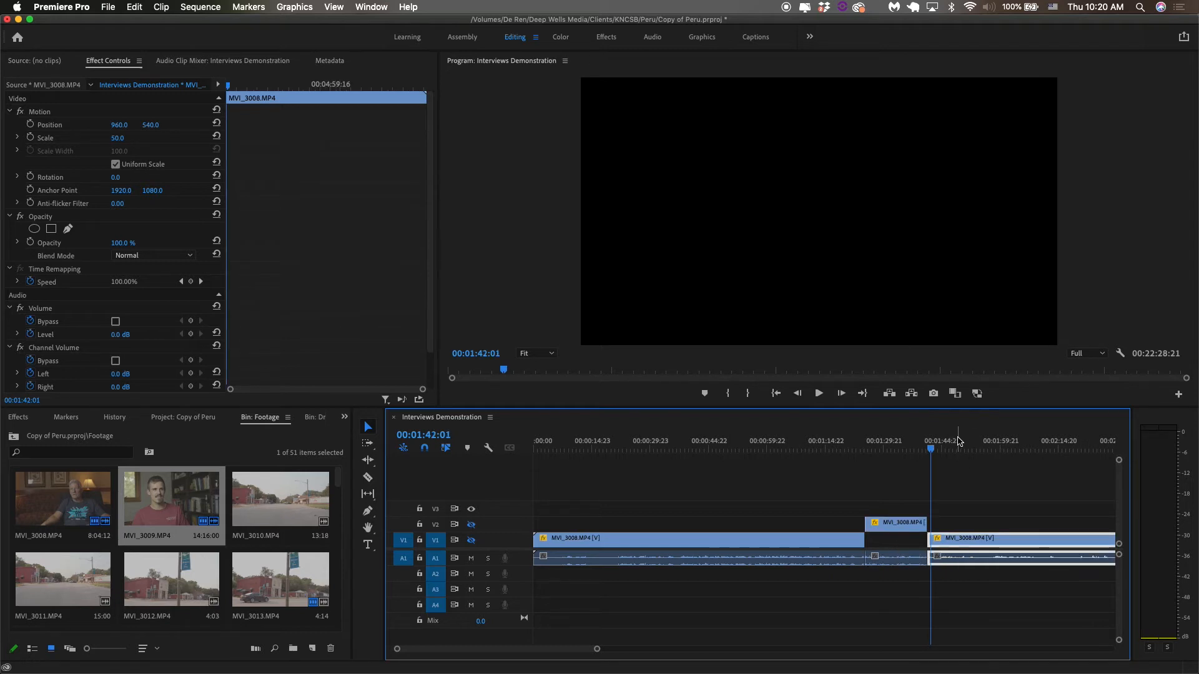
key(space)
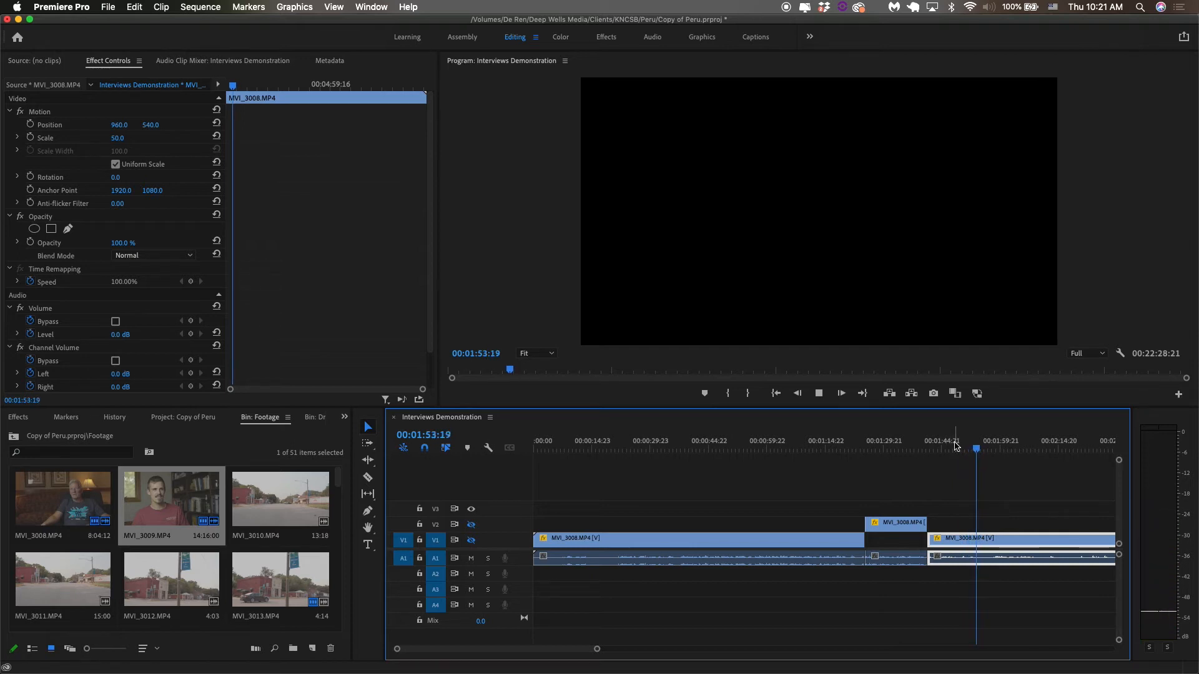
key(l)
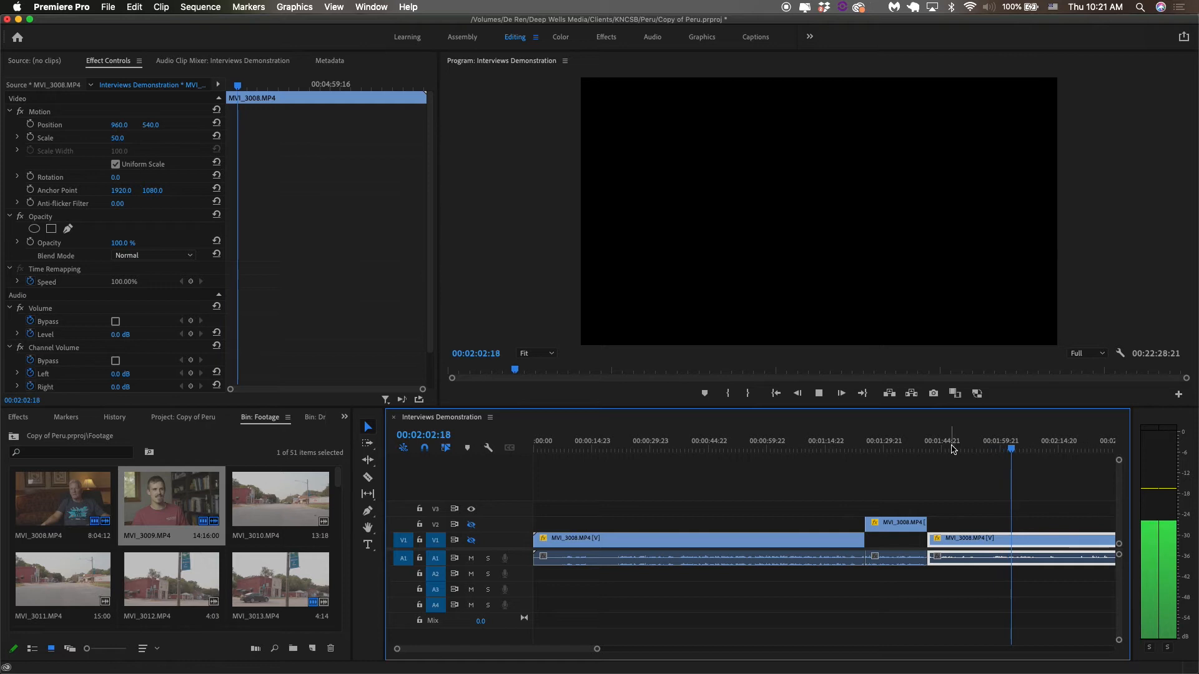
key(k)
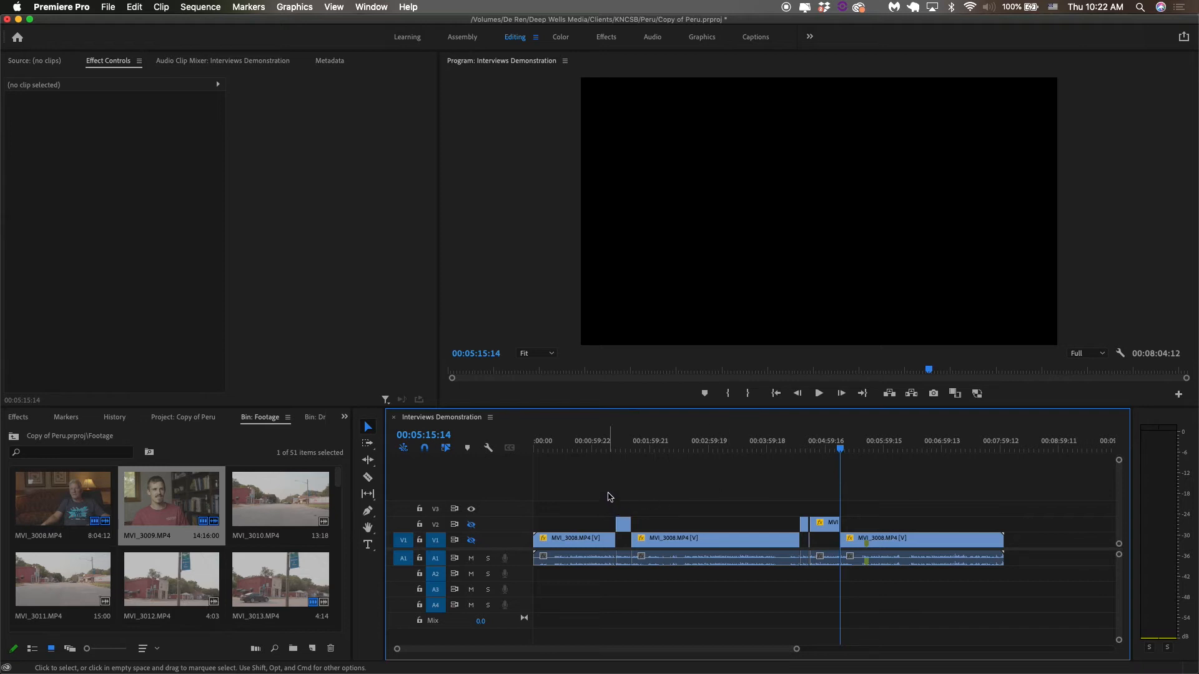
Select all the raised interview segments on V2 and create a new sequence named "Peru video"
drag(599, 495, 856, 524)
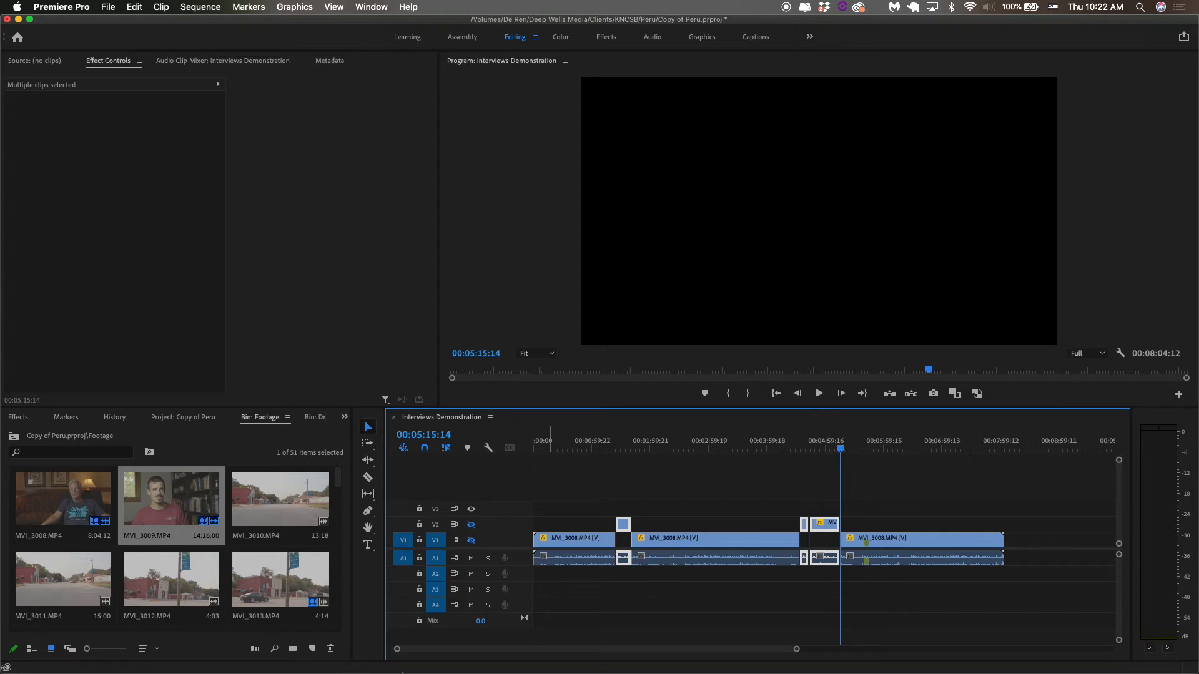
click(312, 648)
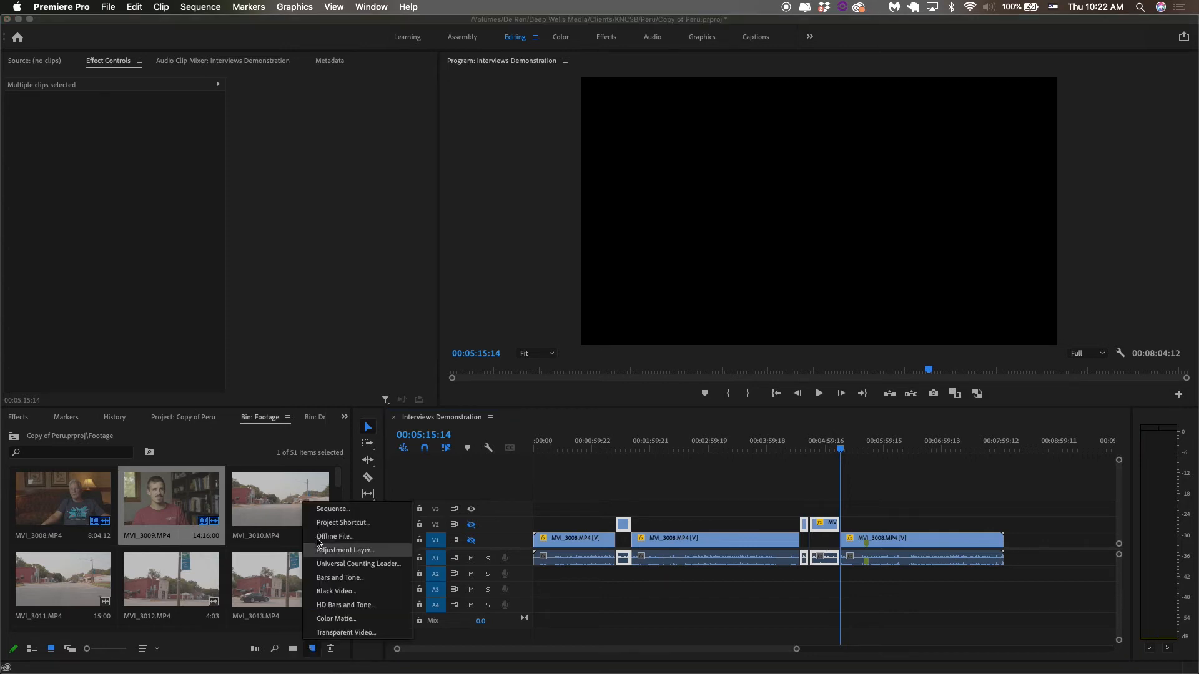
click(331, 509)
text(Peru)
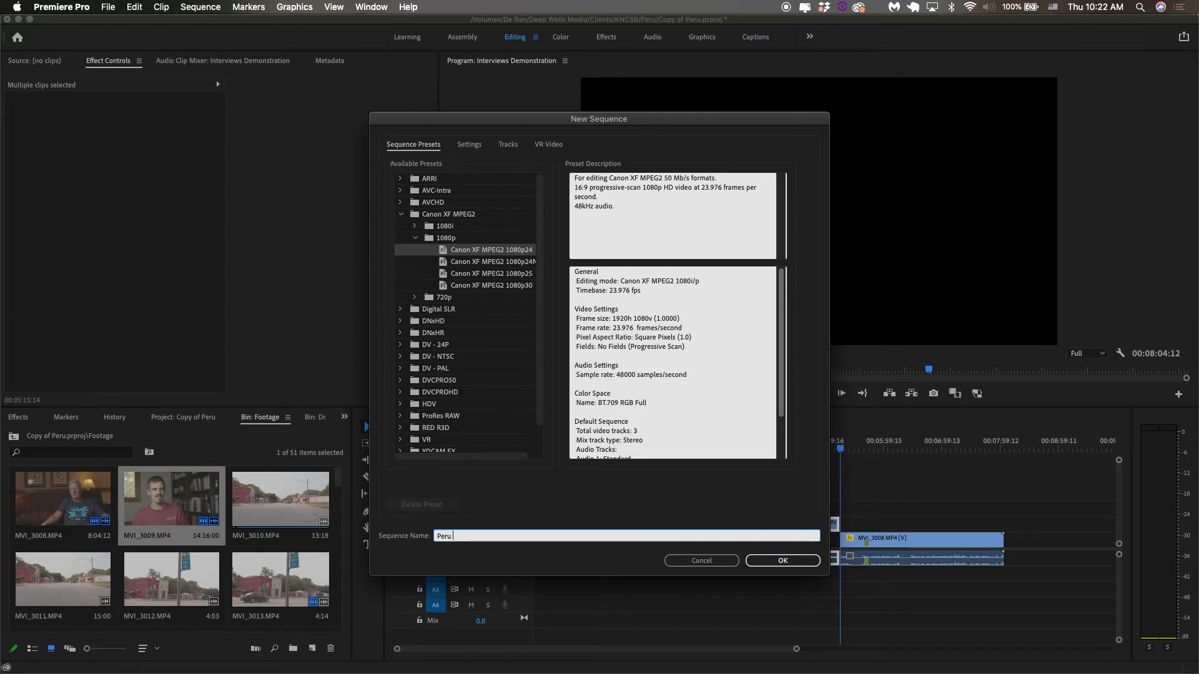
text( video)
key(Return)
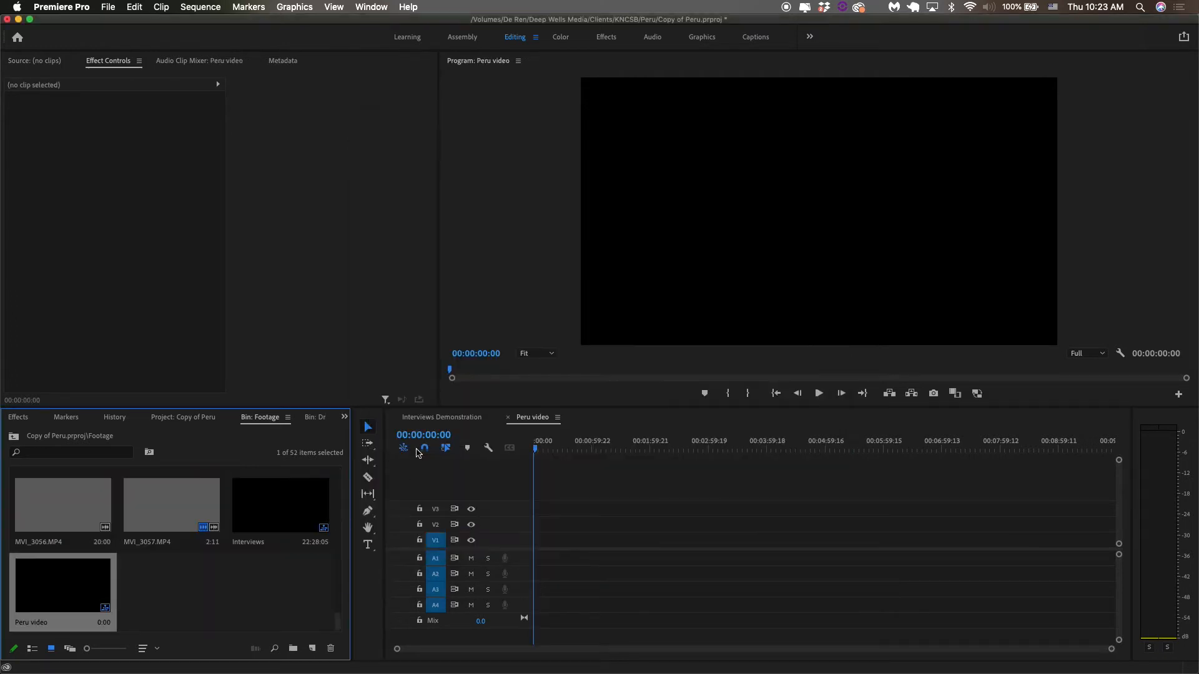
Copy the selected interview segments into the Peru video sequence, keeping its existing settings, and move them along to start at about 00:04:23
click(435, 421)
drag(585, 485, 553, 541)
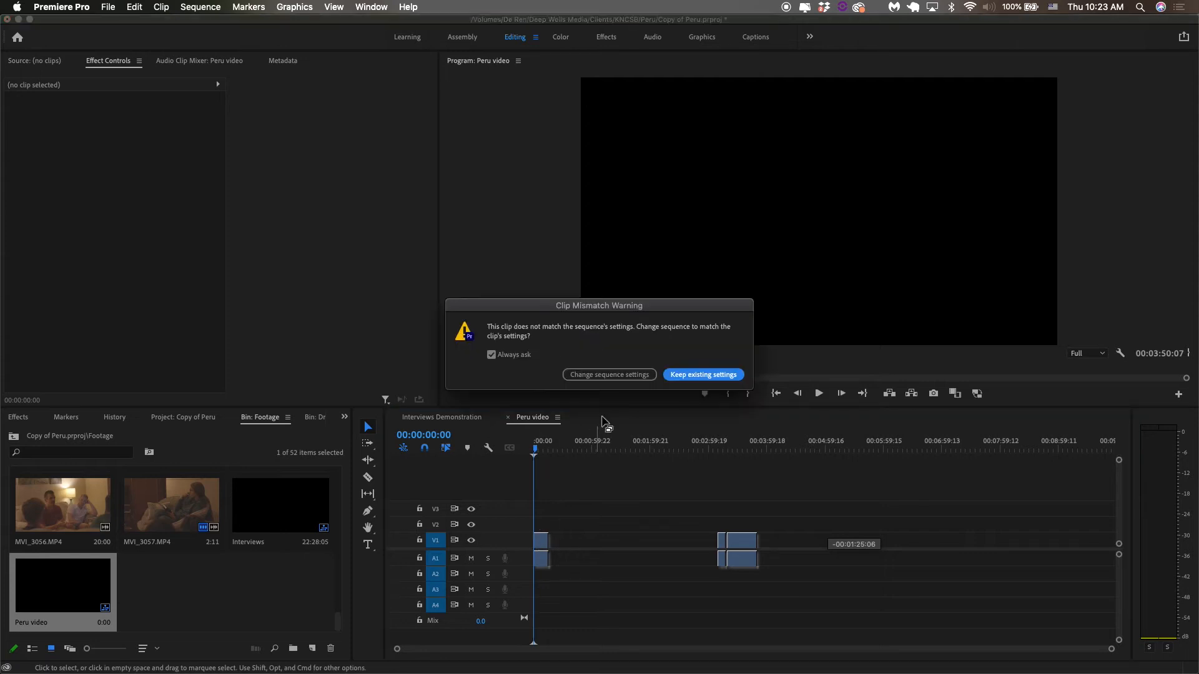
click(685, 375)
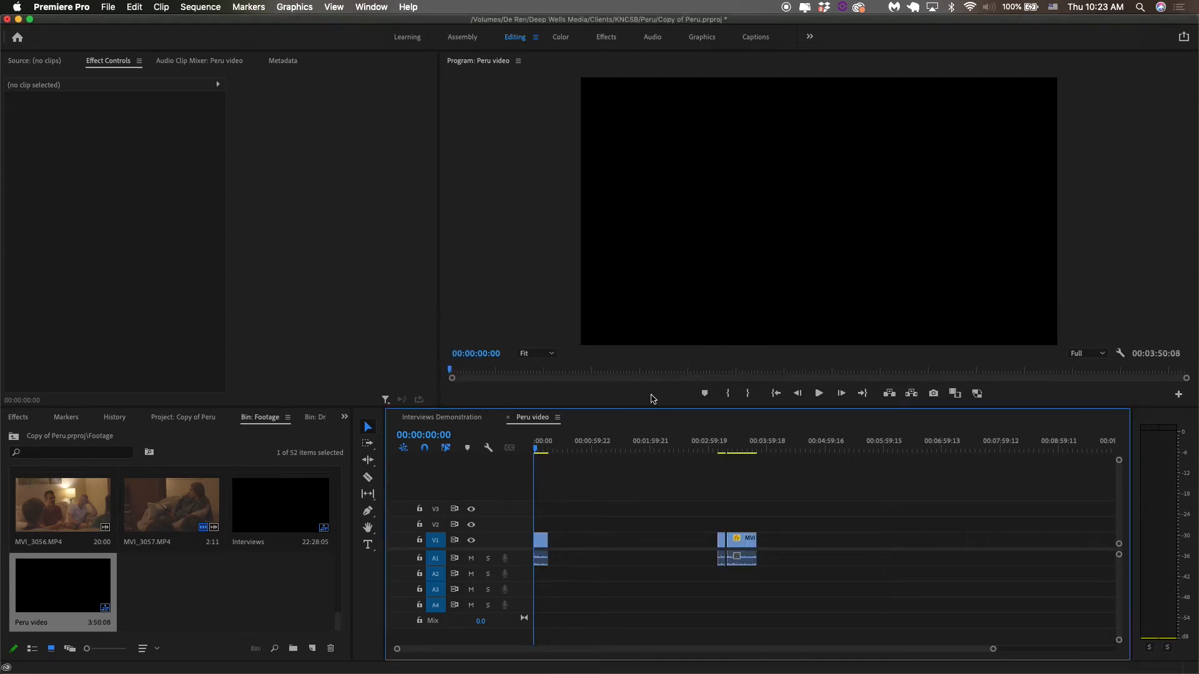
drag(538, 512, 762, 564)
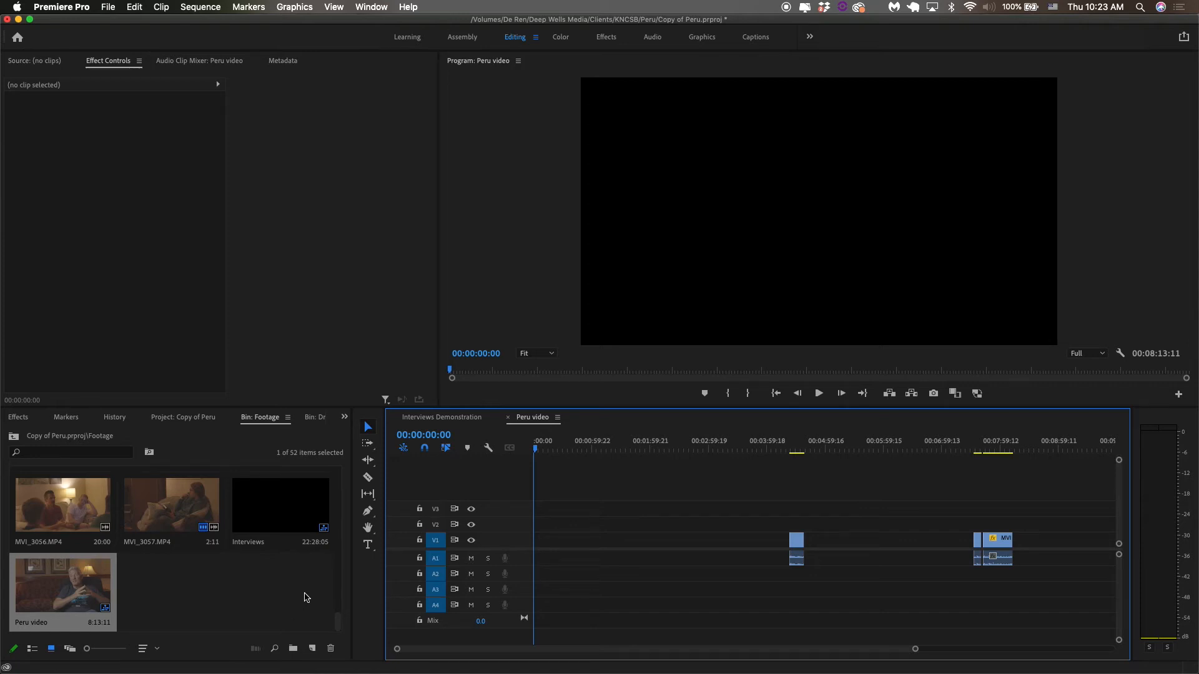
Add the "ES_Not Yet The End" track from the Music bin to audio track A1 at the start of the sequence
scroll(306, 597, up, 3)
scroll(199, 442, up, 1)
scroll(193, 424, down, 2)
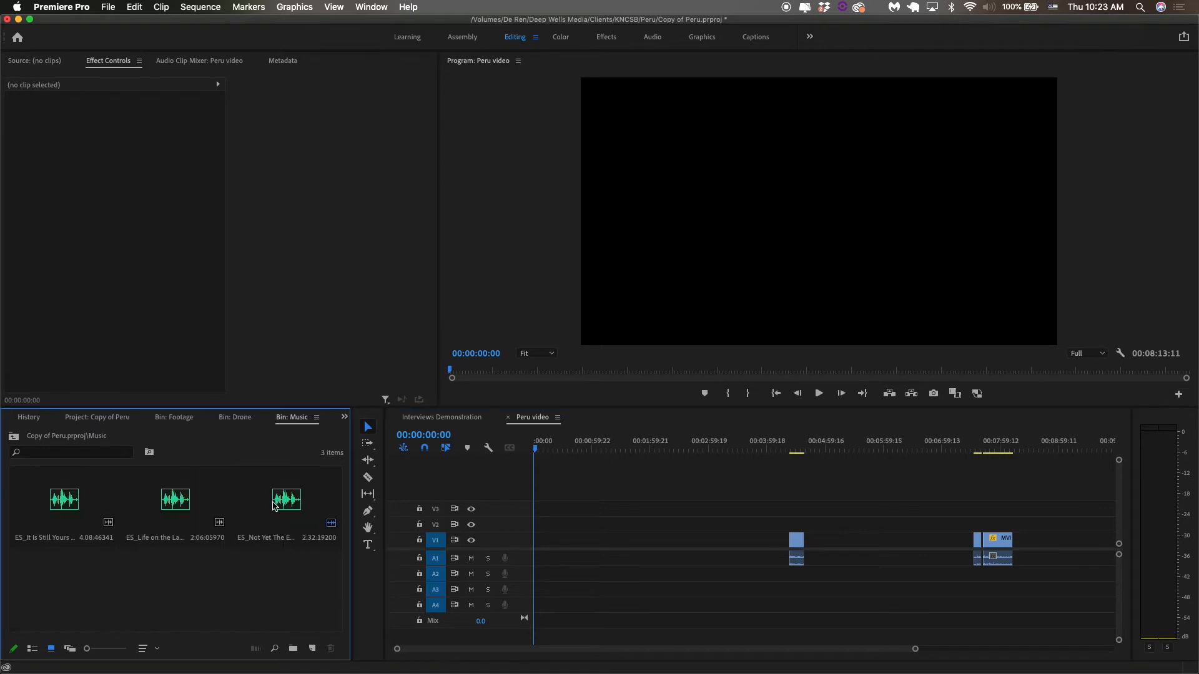
drag(273, 506, 535, 557)
Place the playhead at the end of the music clip, at 00:02:31:11, to check its length
key(=)
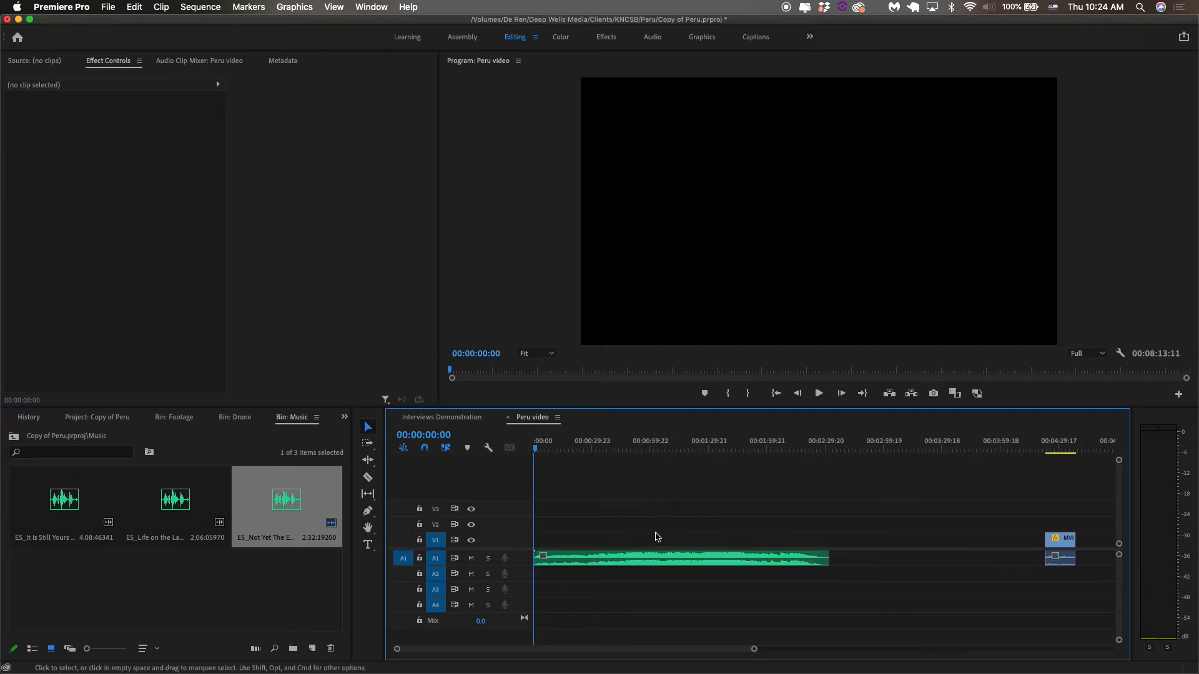
key(=)
scroll(818, 496, right, 5)
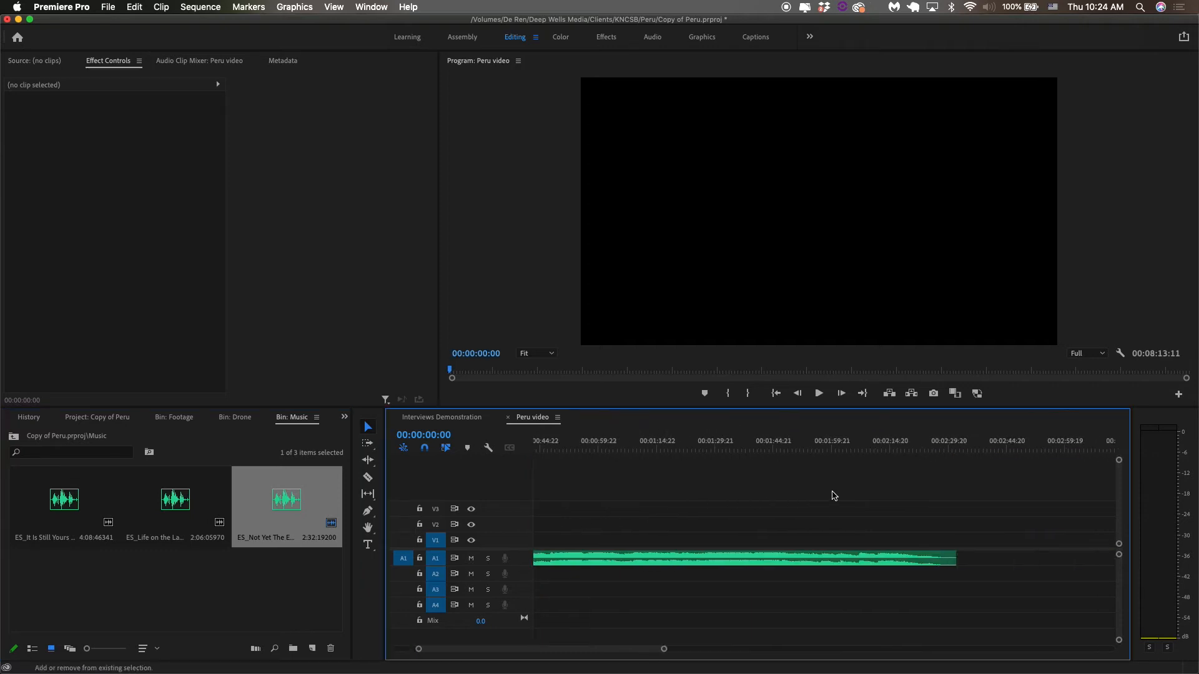
click(916, 443)
drag(918, 443, 937, 442)
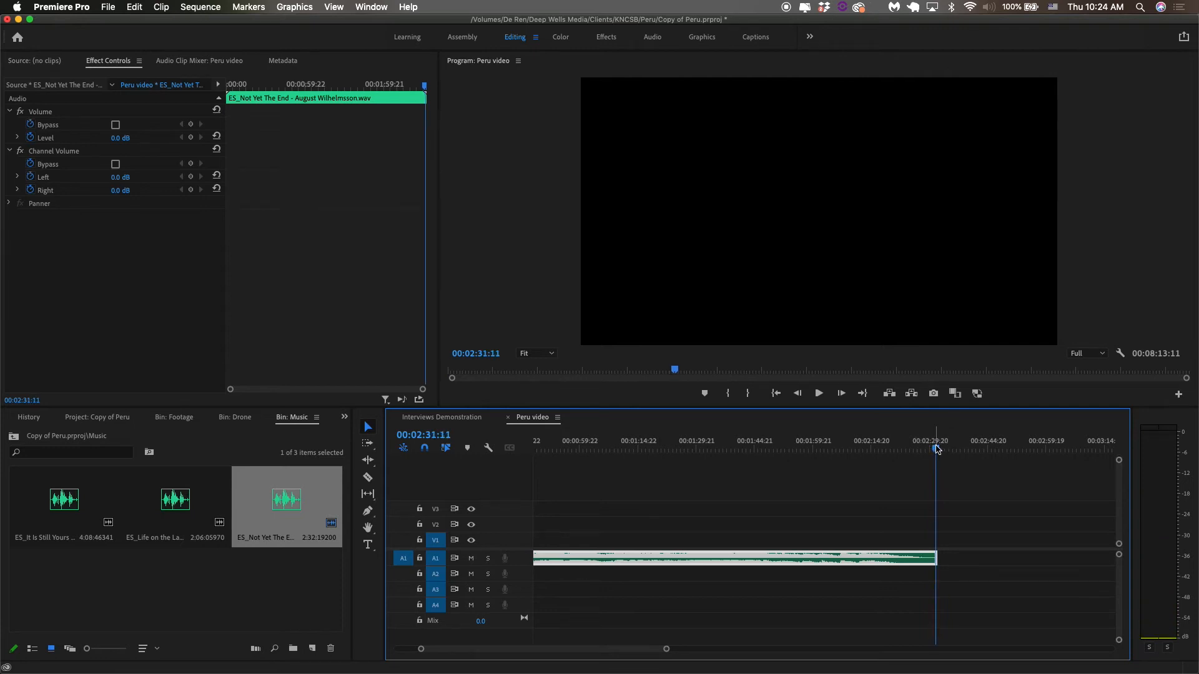
Trim the opening of the music clip on A1 and keep the shortened clip at the sequence start
scroll(932, 449, left, 5)
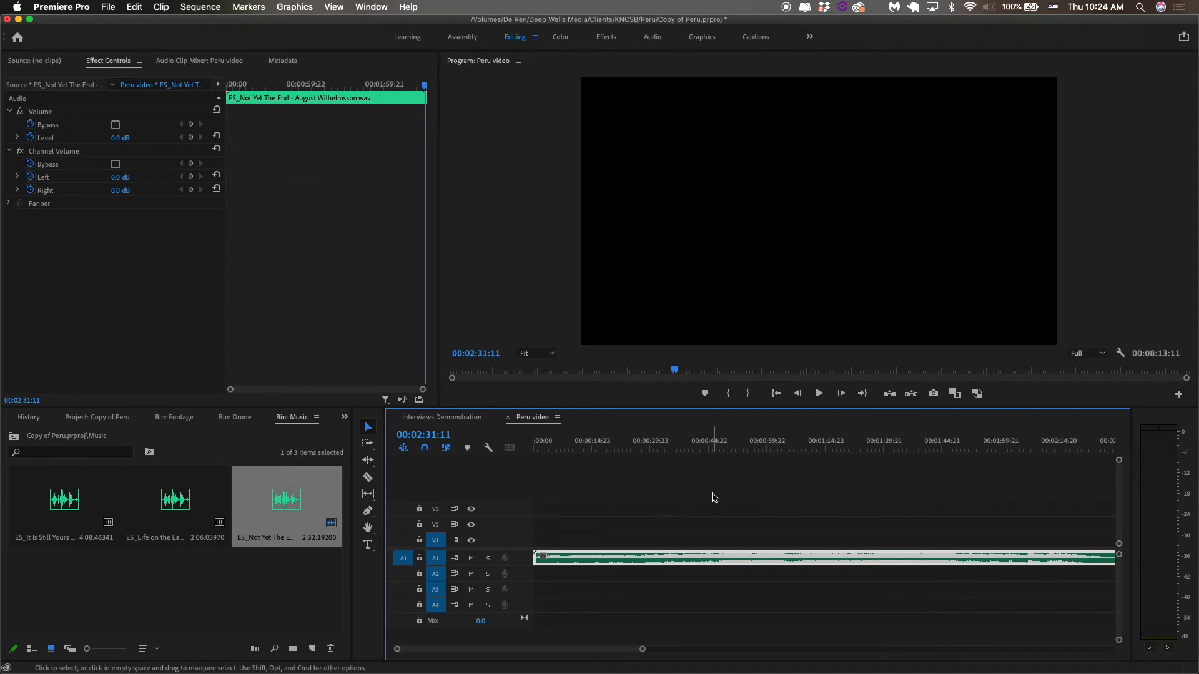
scroll(674, 511, up, 3)
scroll(633, 523, left, 10)
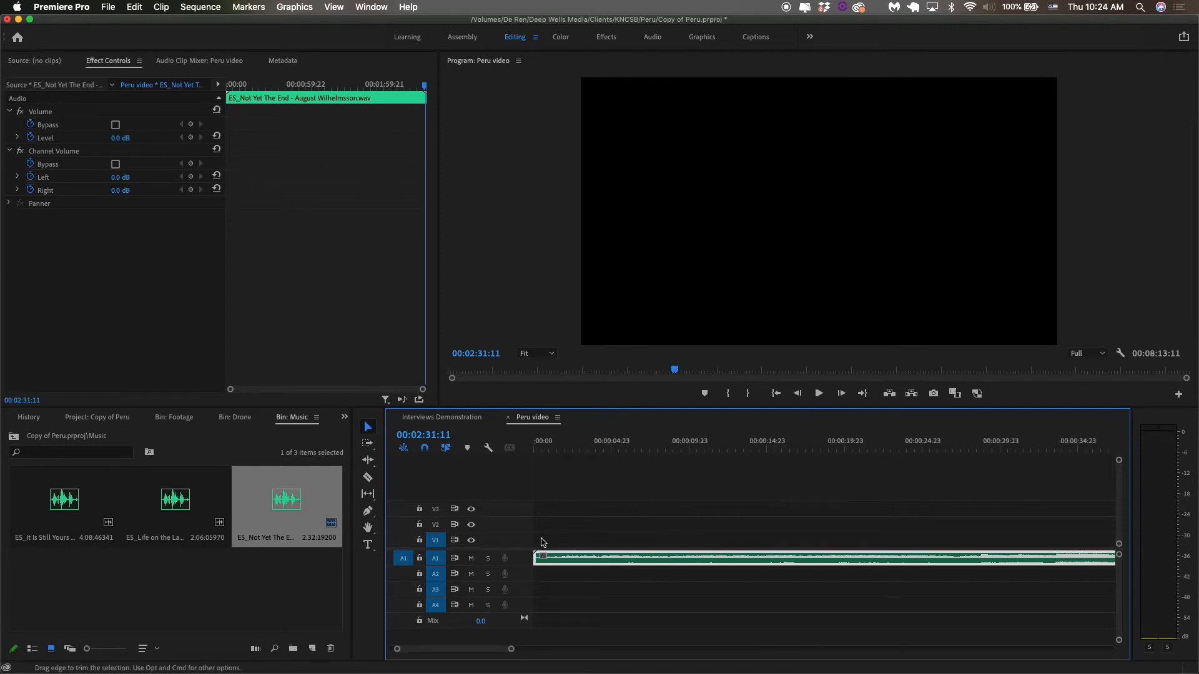
drag(535, 557, 567, 565)
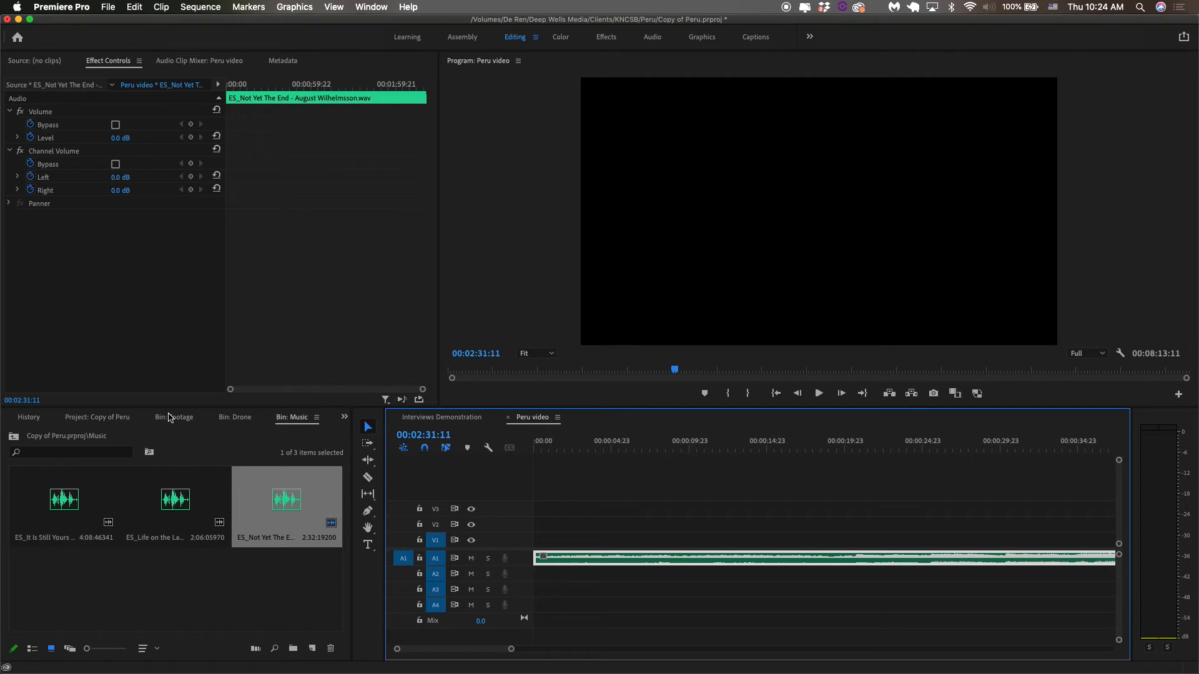
Find the Constant Power crossfade, apply it to the start of the music clip and play back the fade-in
key(shift+7)
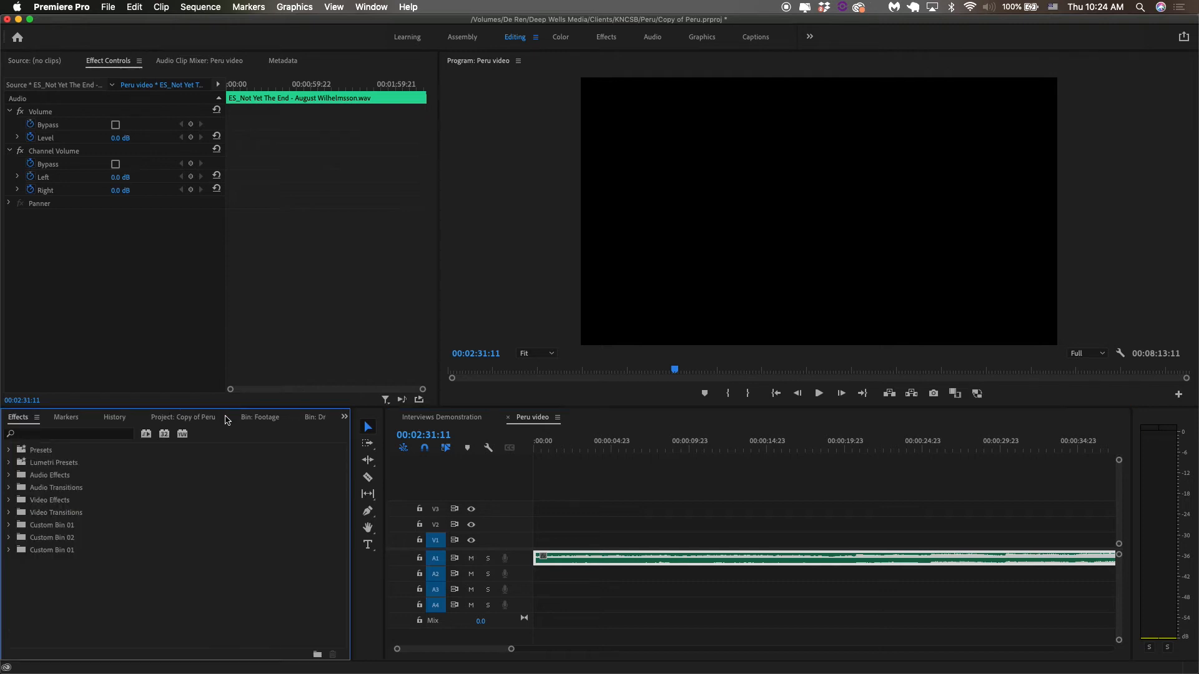
click(87, 435)
text(constan)
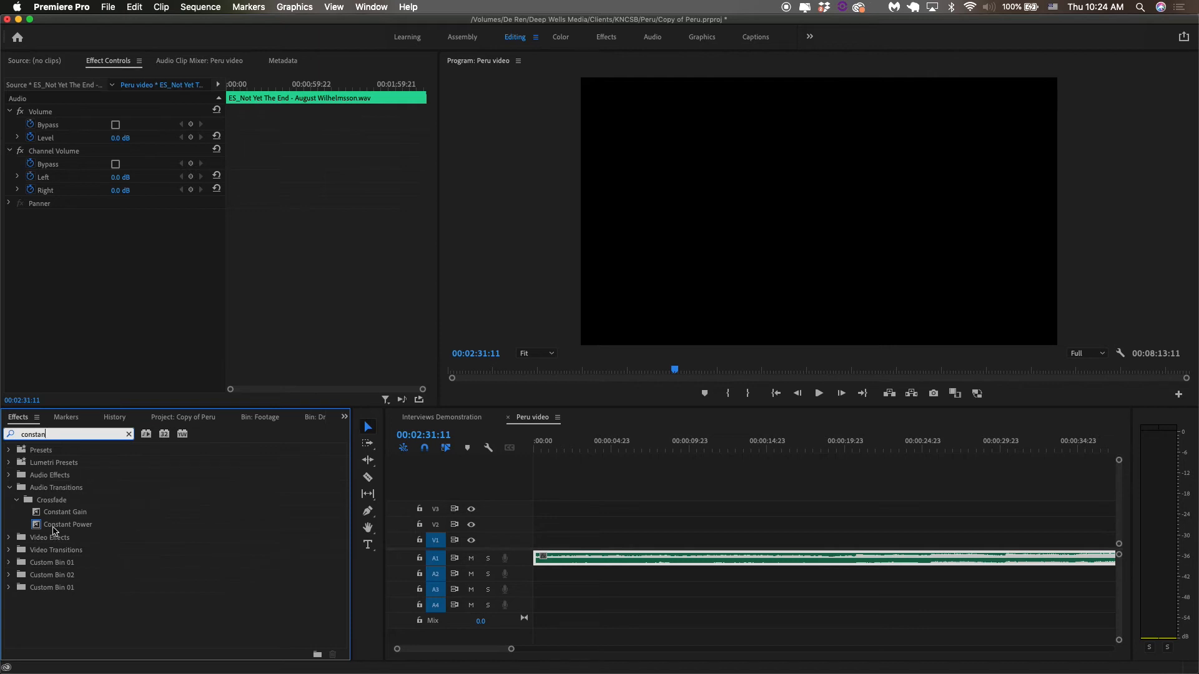
drag(53, 531, 540, 560)
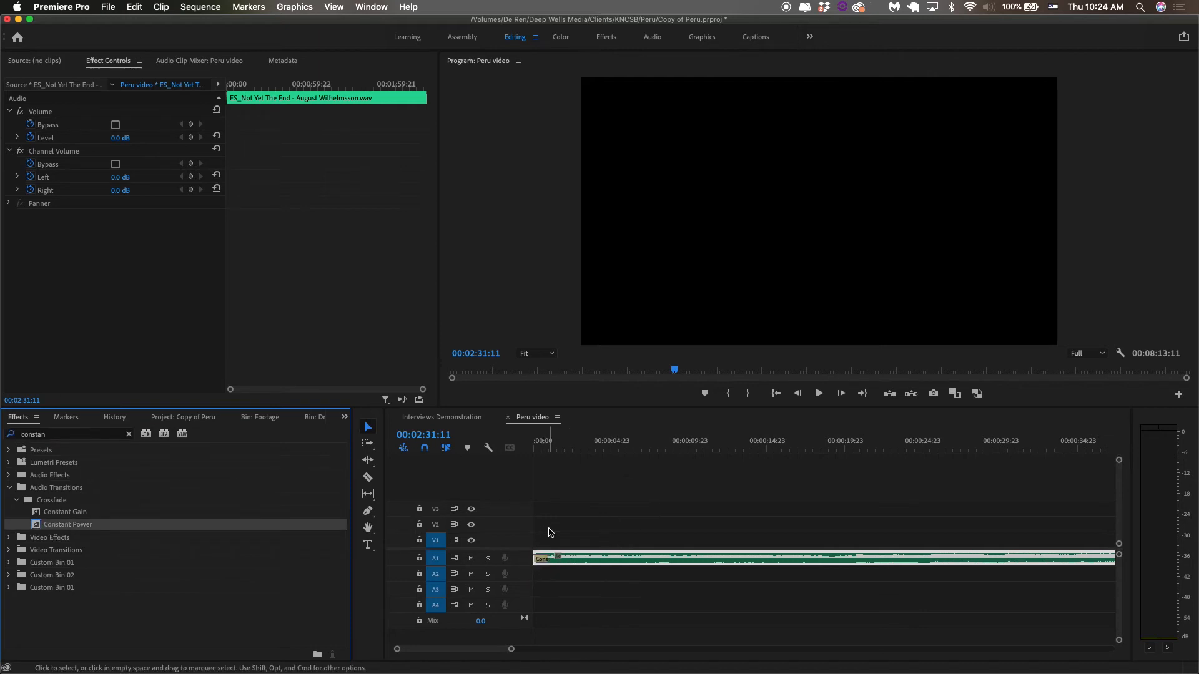
key(space)
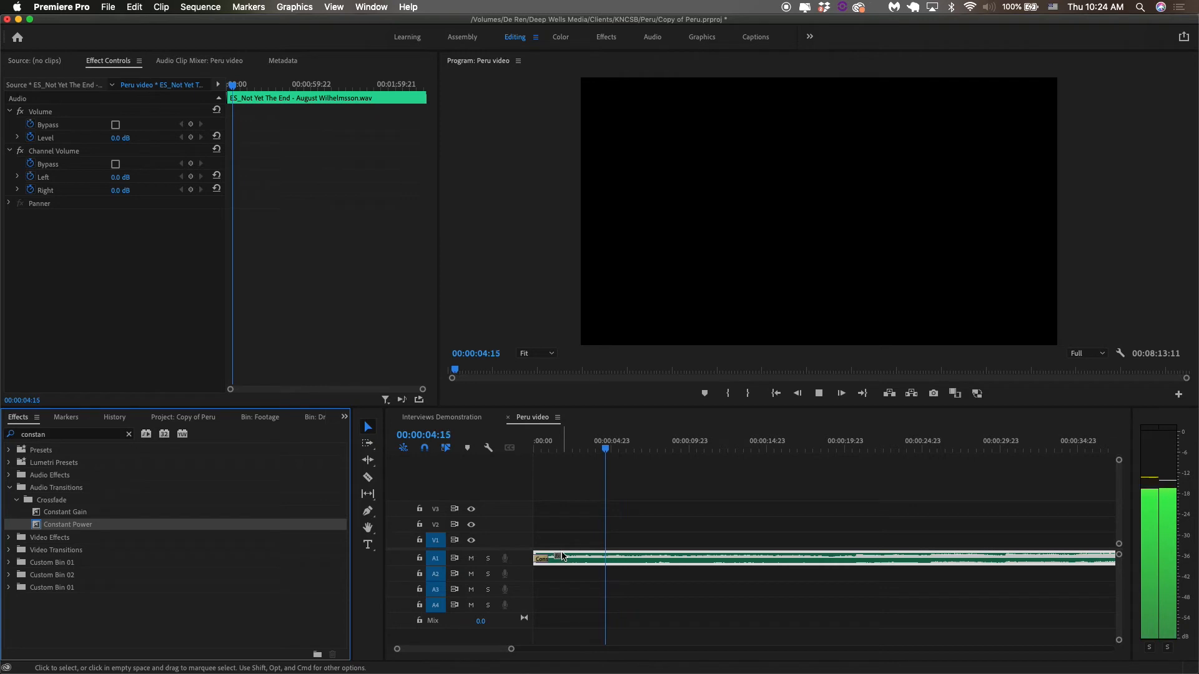
key(space)
Place the playhead at the end of the trimmed music clip to check its new length
scroll(646, 579, right, 2)
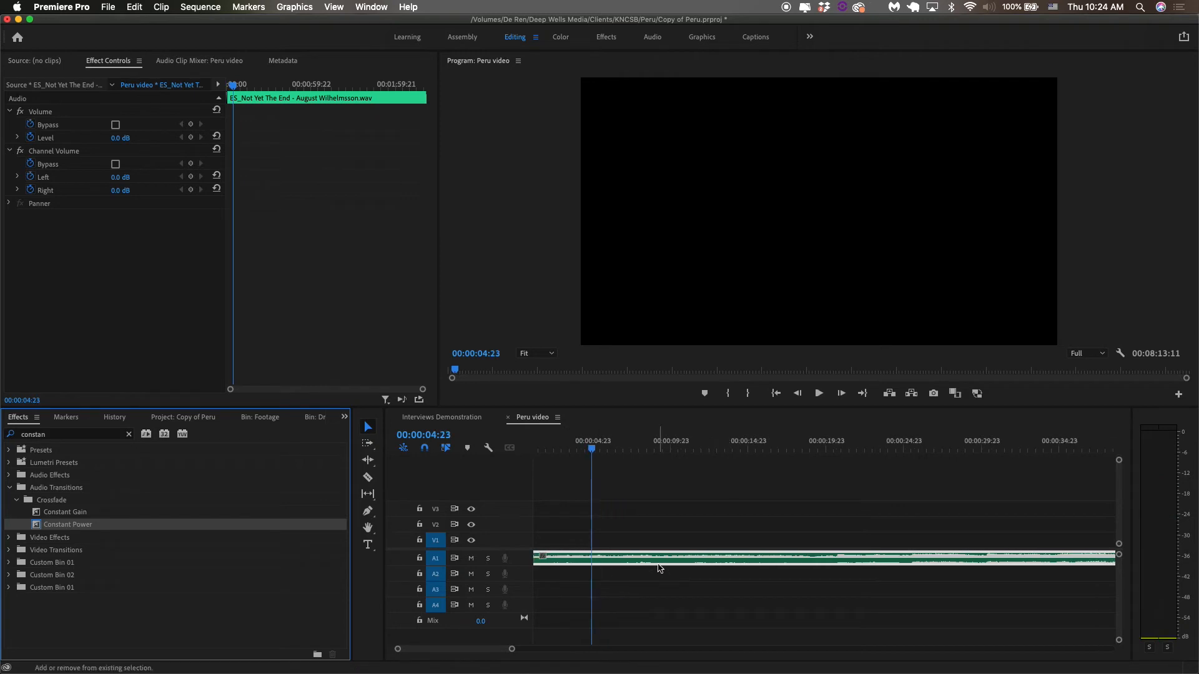
scroll(675, 578, right, 20)
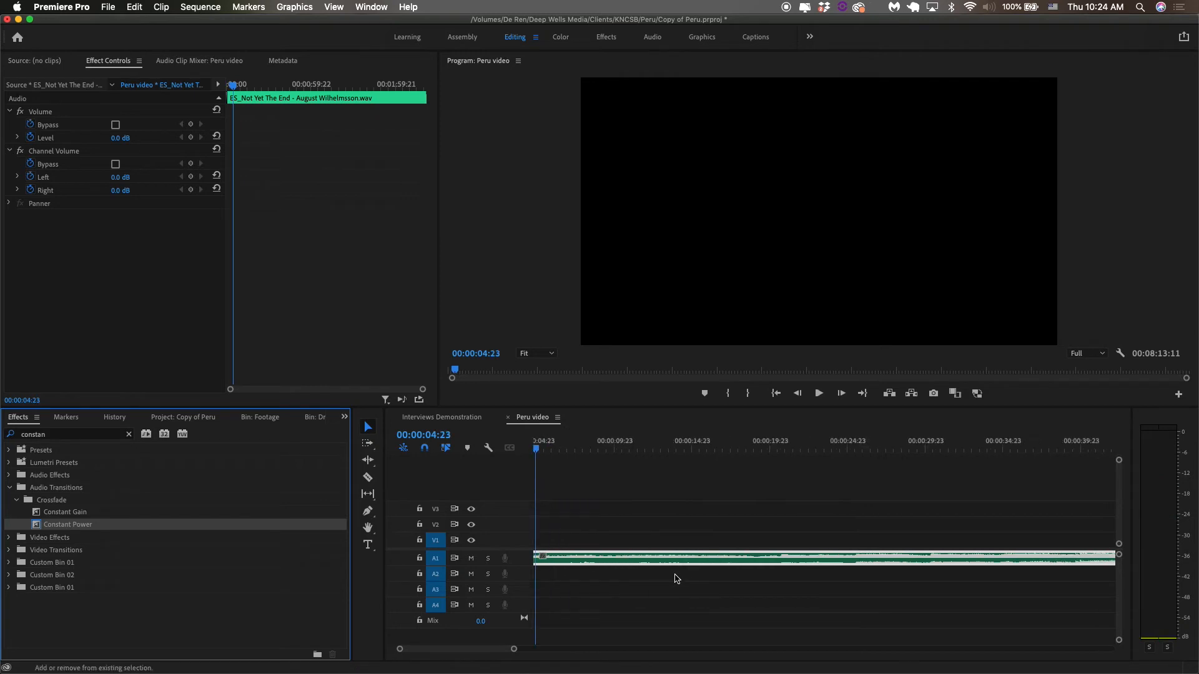
key(minus)
key(minus)
key(minus)
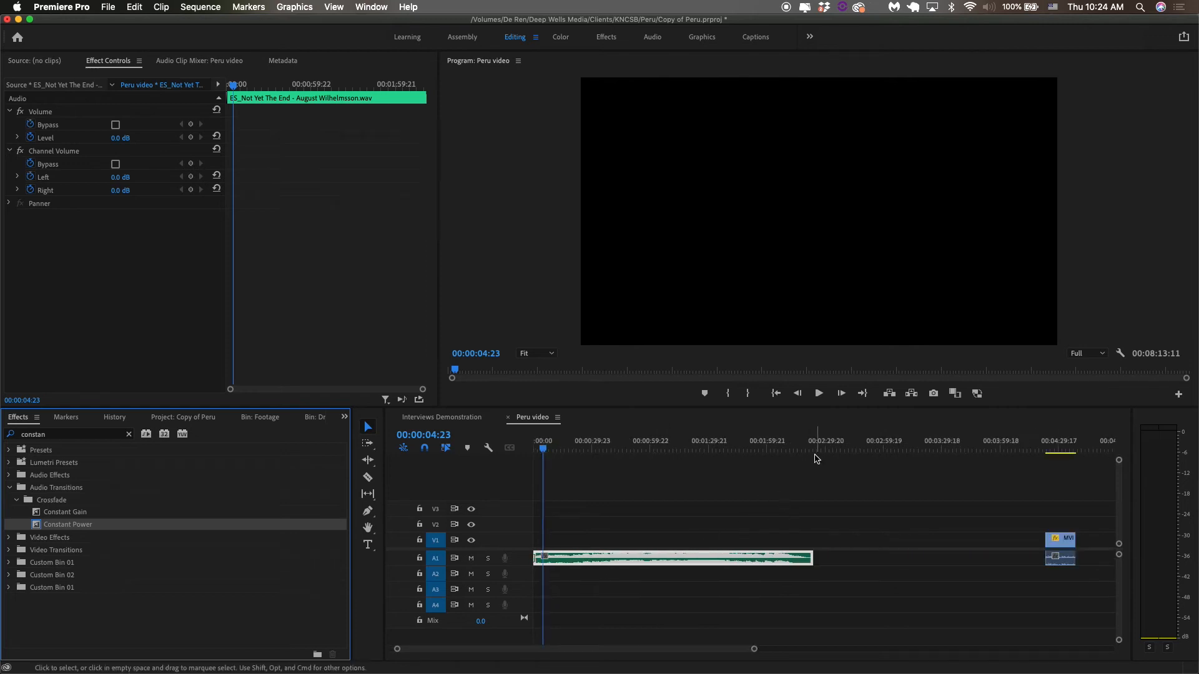
click(817, 441)
drag(816, 441, 814, 442)
key(equal)
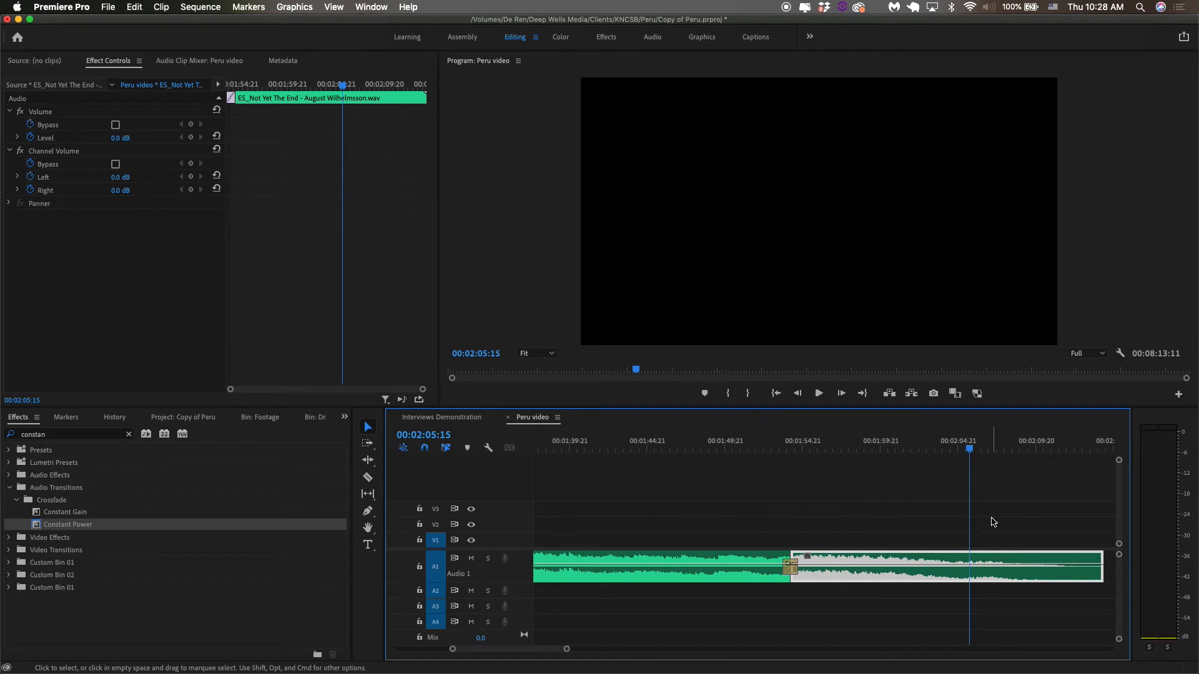
Check the music's end point at 00:02:14:05, then trim the last music clip back to about 00:02:08:12
scroll(1016, 564, right, 2)
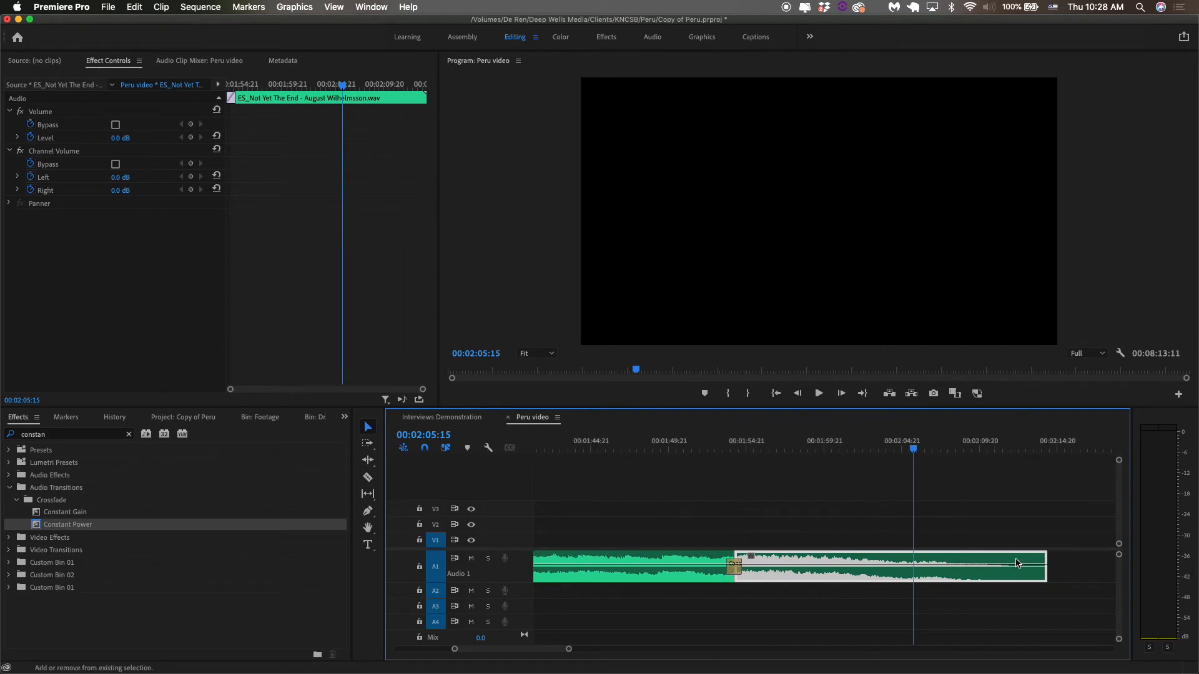
click(1047, 444)
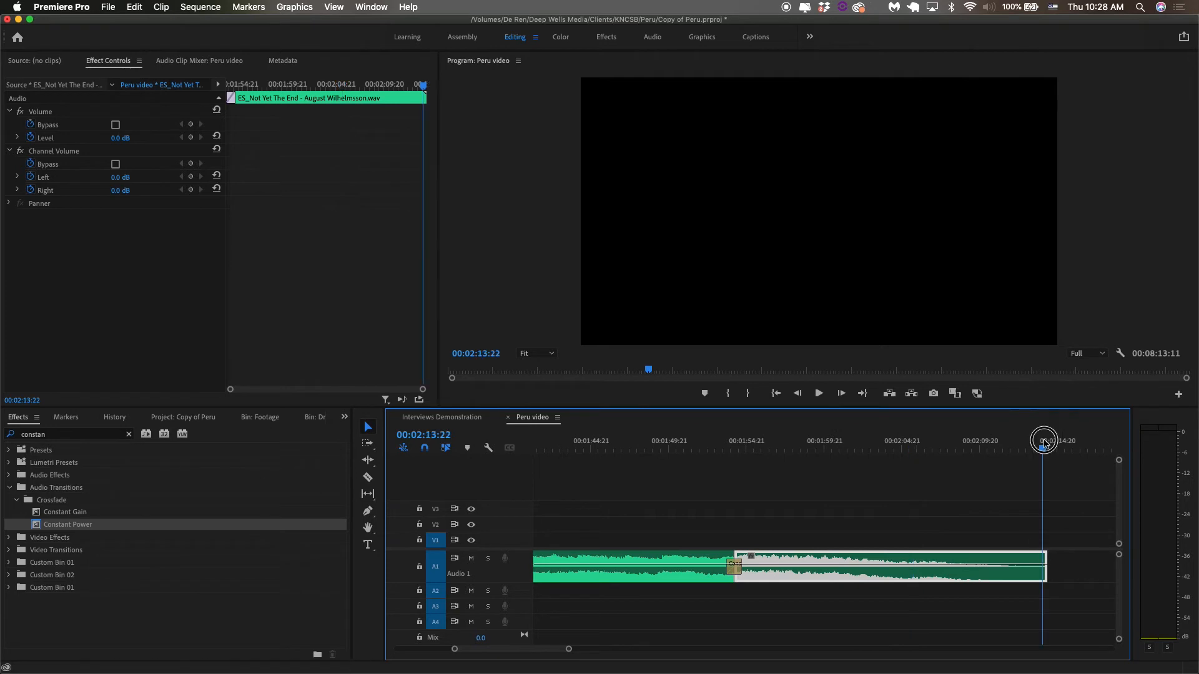
drag(1048, 440, 1048, 442)
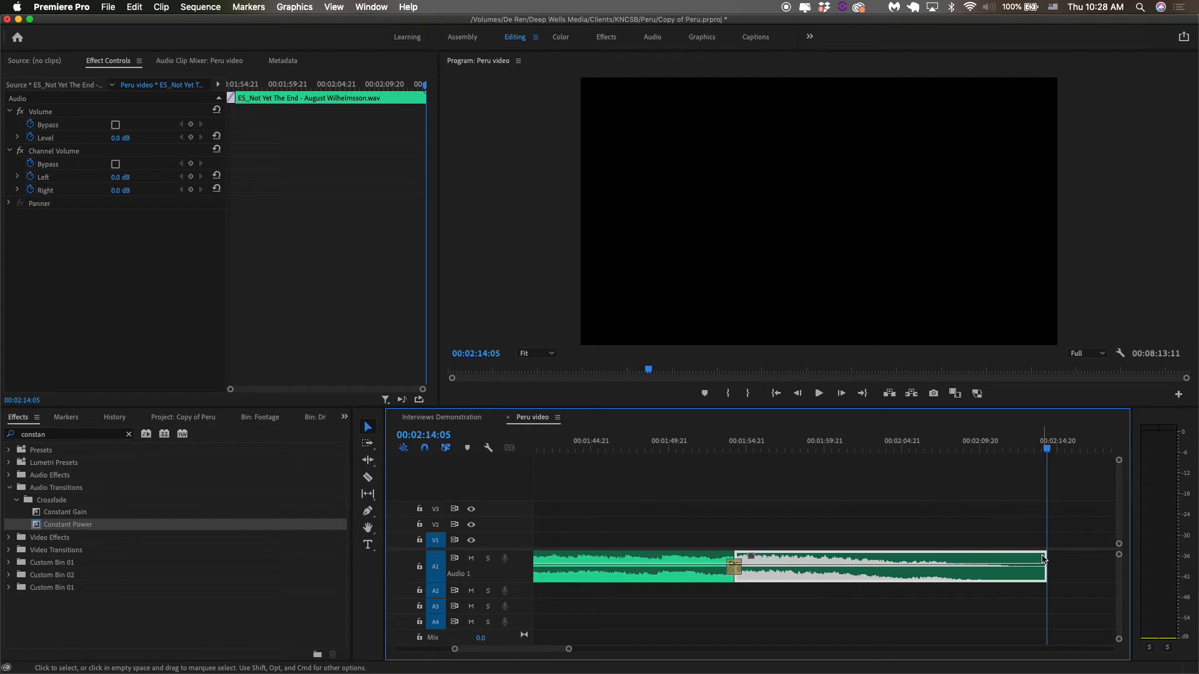
drag(1040, 556, 956, 568)
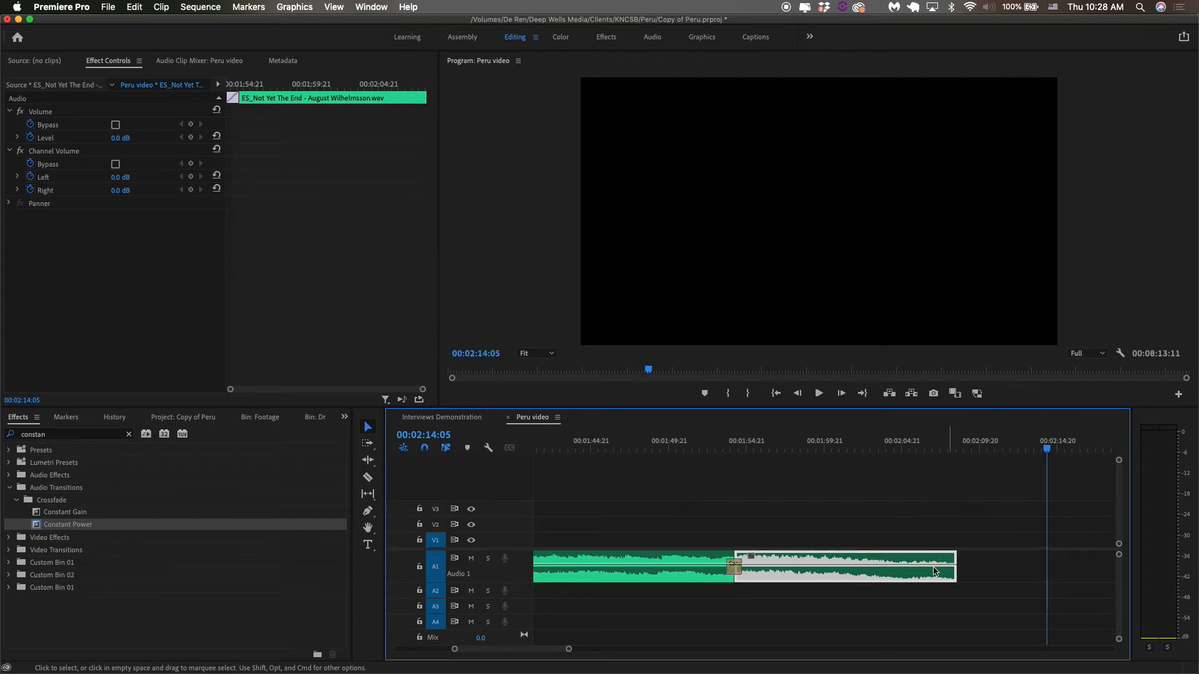
Add a Constant Power fade-out lasting 00:00:08:15 to the end of the music and place the playhead at 00:02:08:12
drag(38, 529, 822, 568)
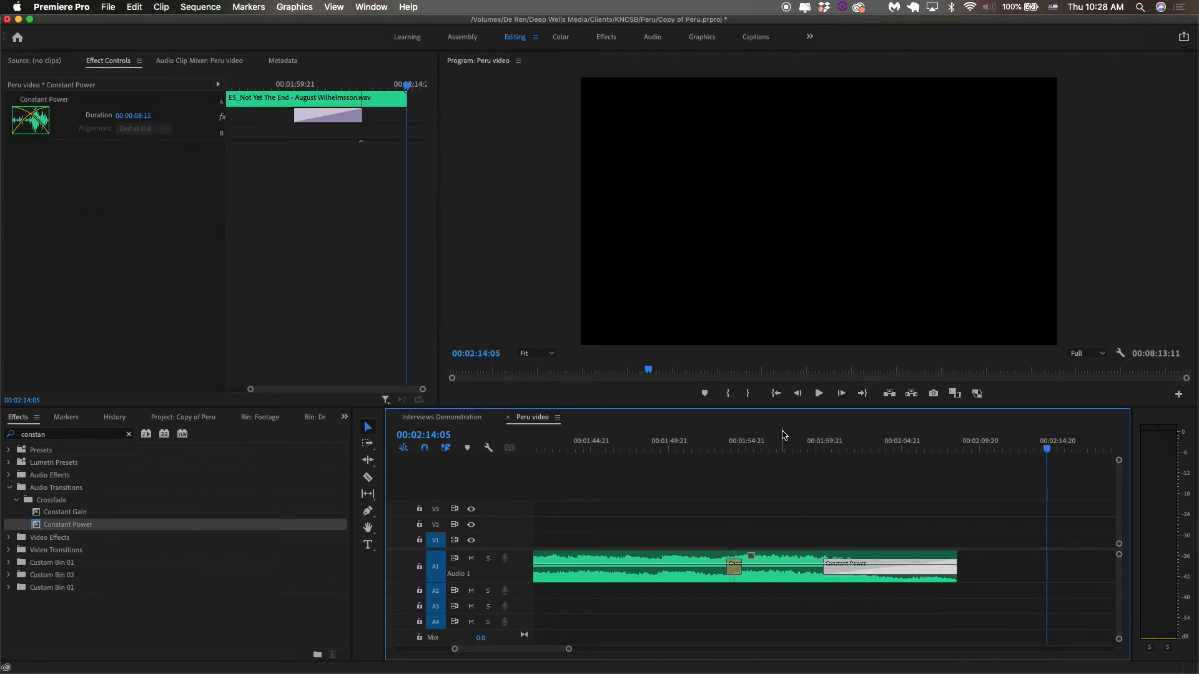
click(956, 436)
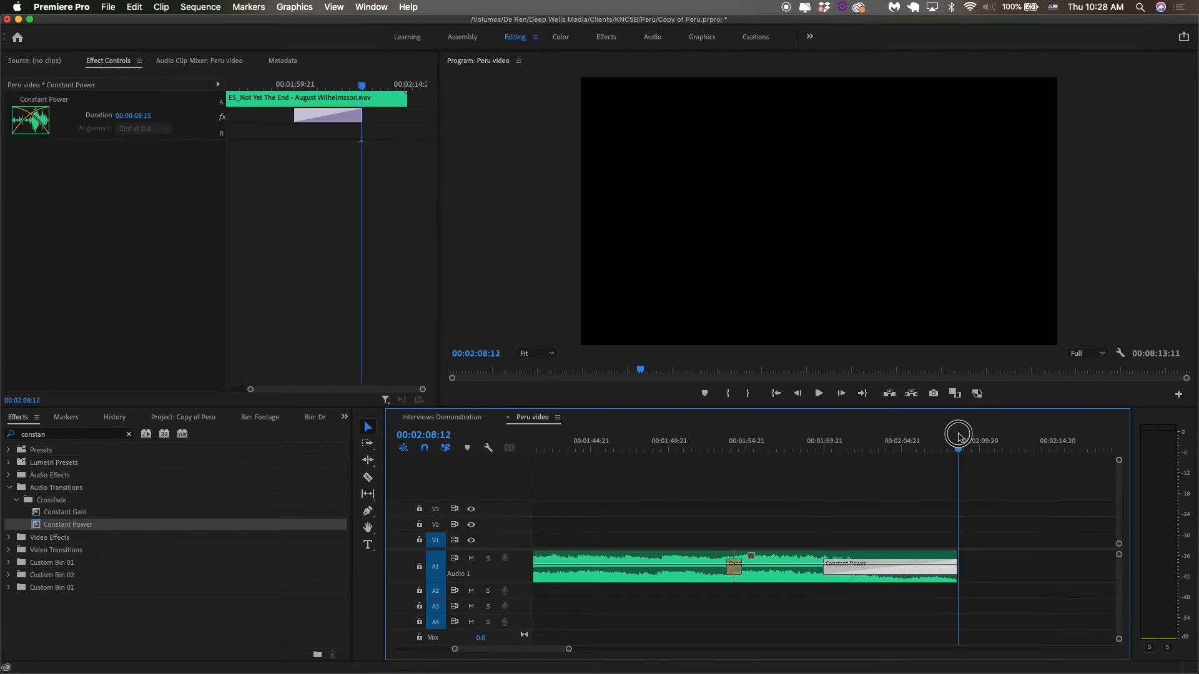
click(958, 436)
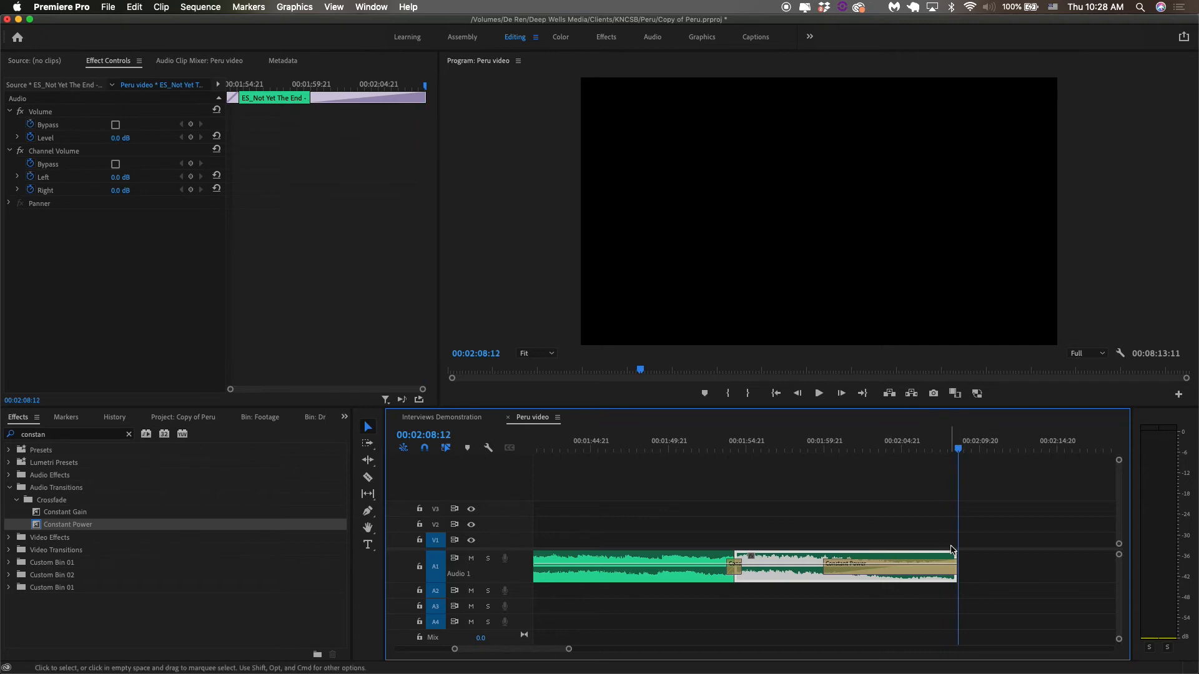
Trim the end of the last music clip back to 00:02:04:22 and place the playhead there
drag(951, 553, 898, 565)
key(Up)
key(minus)
key(minus)
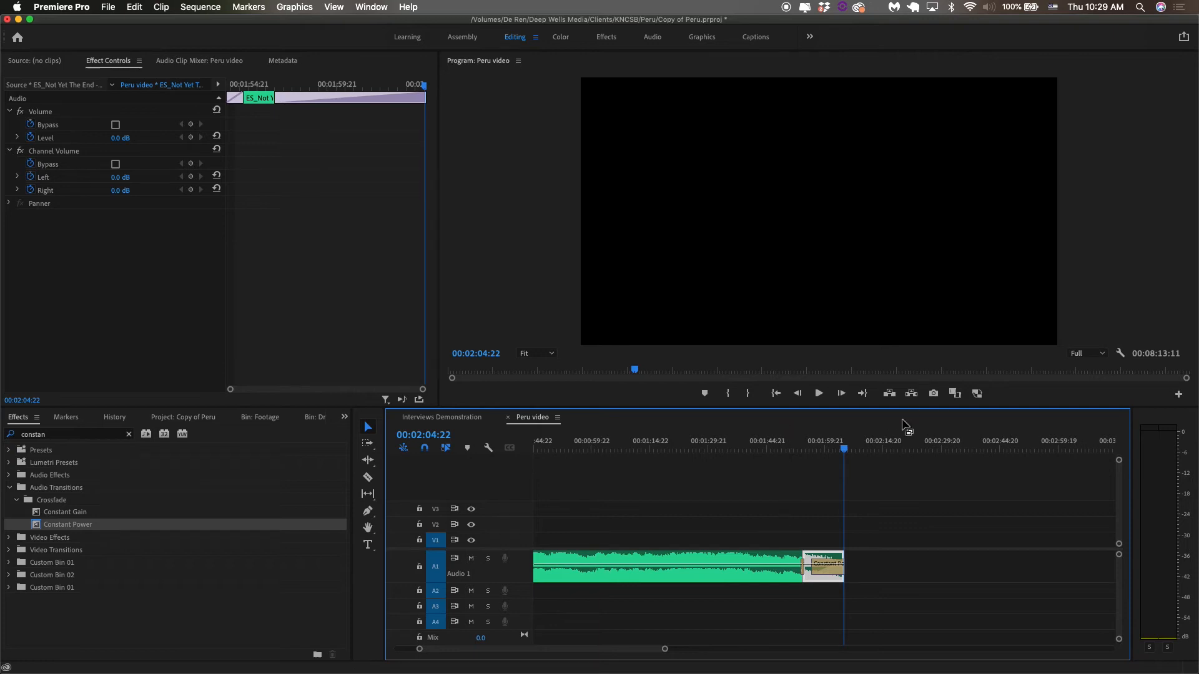
Lower the level of both music clips to -15.2 dB
drag(771, 562, 819, 573)
click(818, 570)
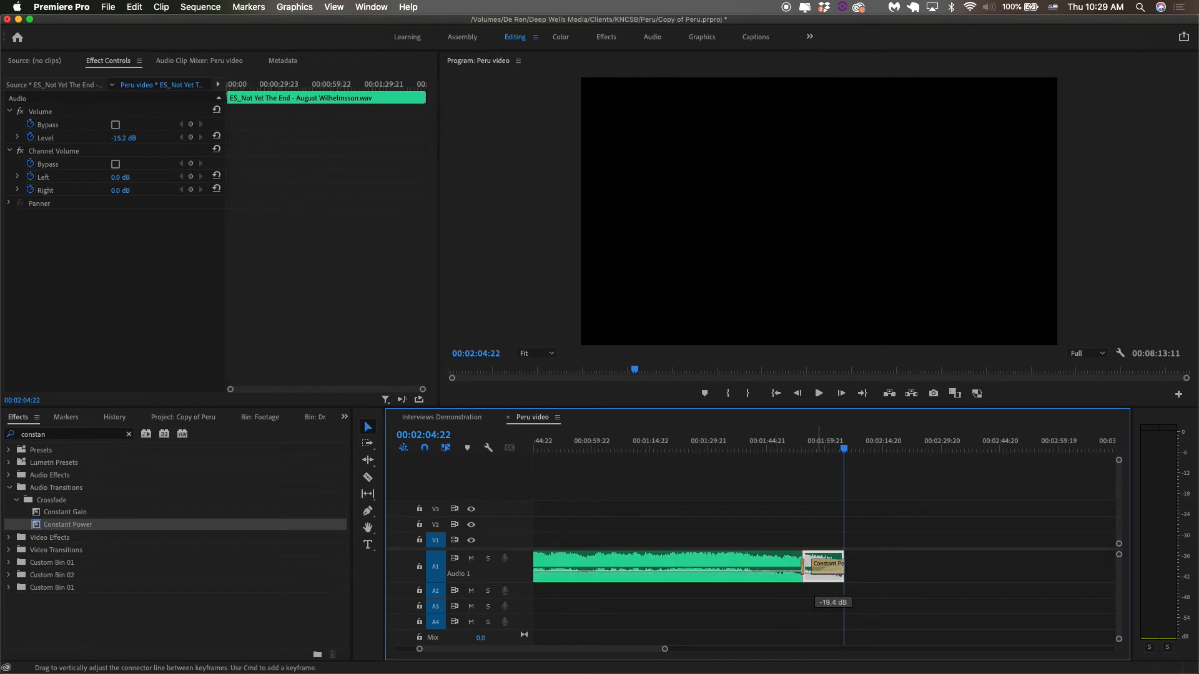
drag(818, 573, 818, 567)
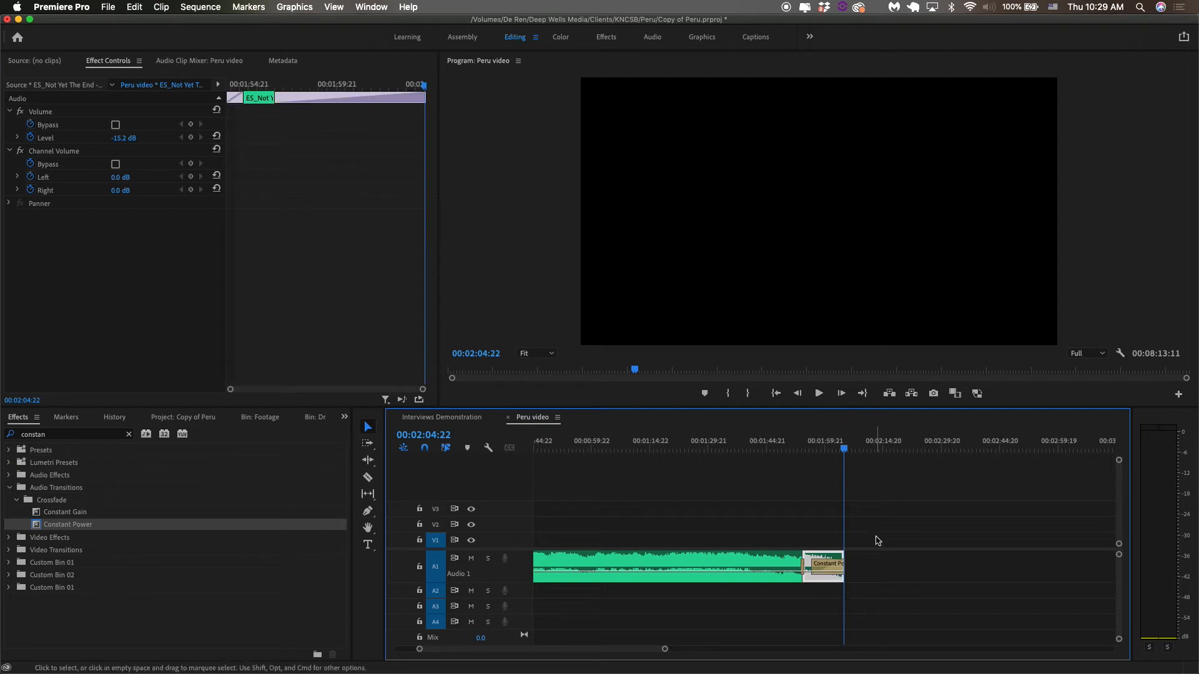
Move the last interview clip back over the end of the music, with its video on V1 and its audio on A3
scroll(875, 543, right, 6)
key(minus)
key(minus)
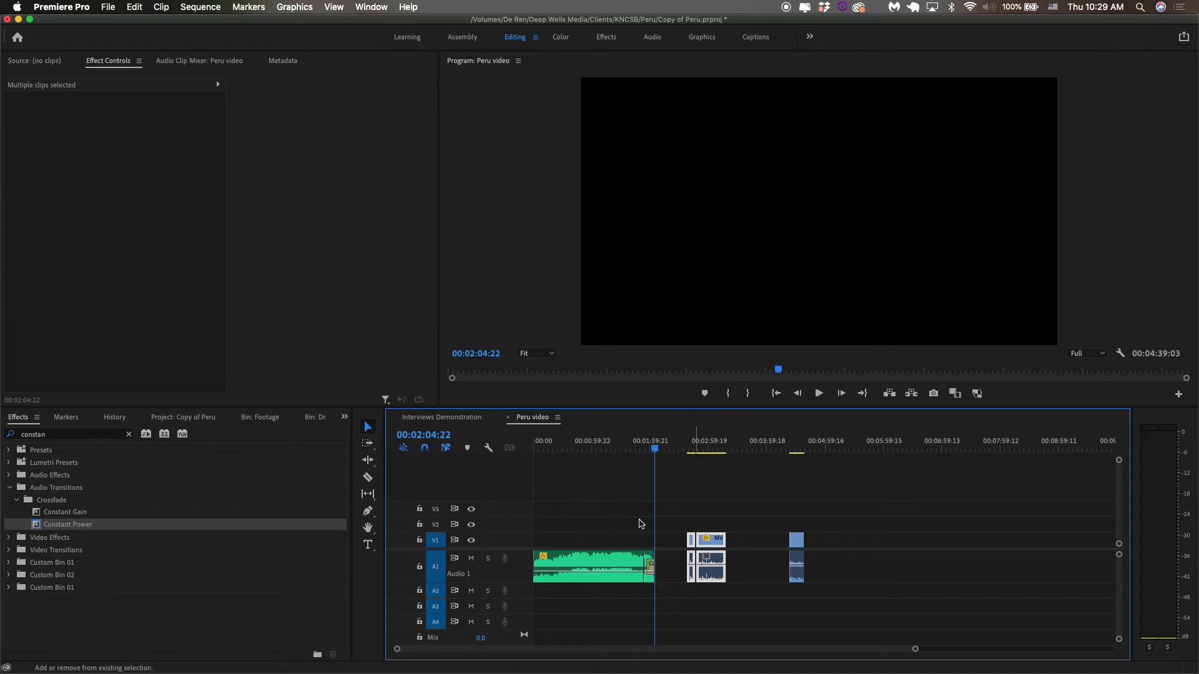
key(equal)
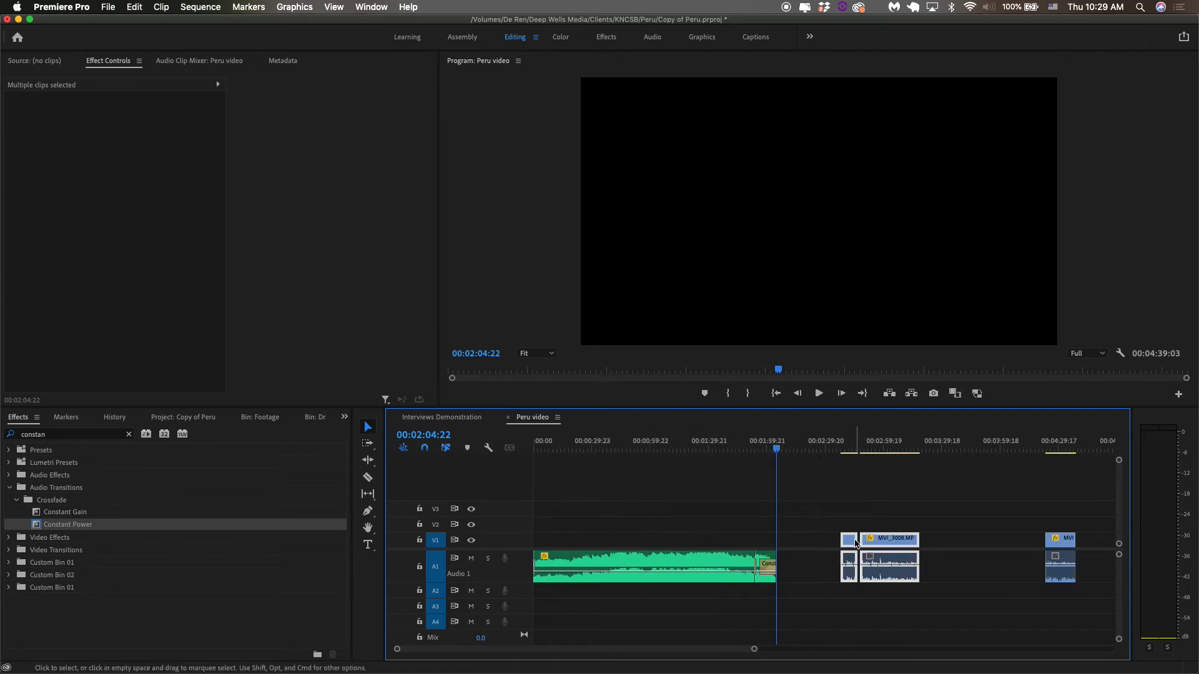
drag(1056, 565, 805, 607)
drag(810, 547, 755, 551)
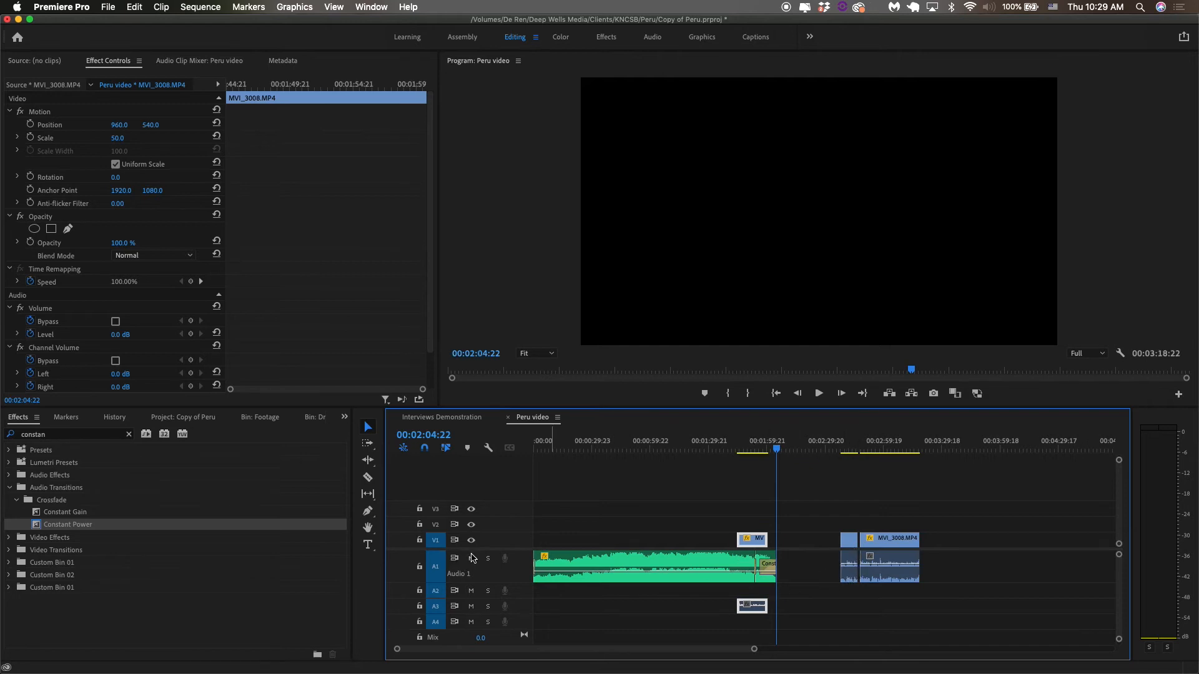
Move the two remaining interview clips over the start of the music on V1 and A2, the shorter one first with a small gap between them
drag(846, 565, 593, 600)
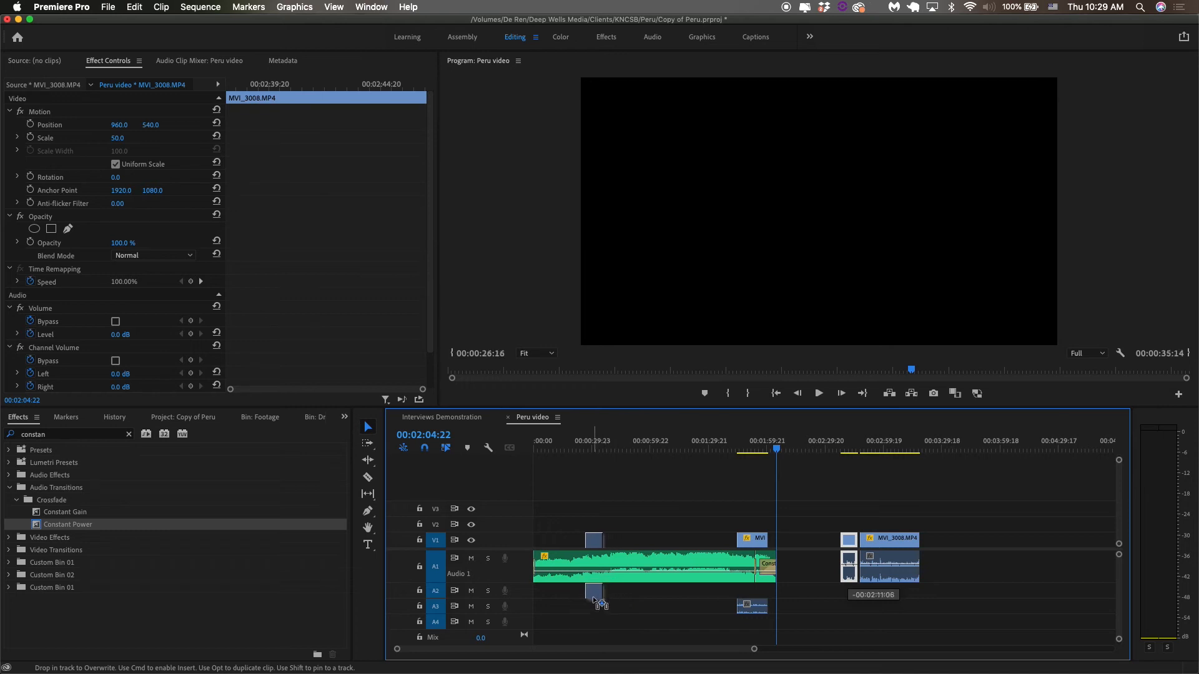
drag(894, 571, 551, 591)
click(593, 592)
drag(645, 590, 592, 594)
Play the sequence from the beginning to review the interview clips over the music
key(equal)
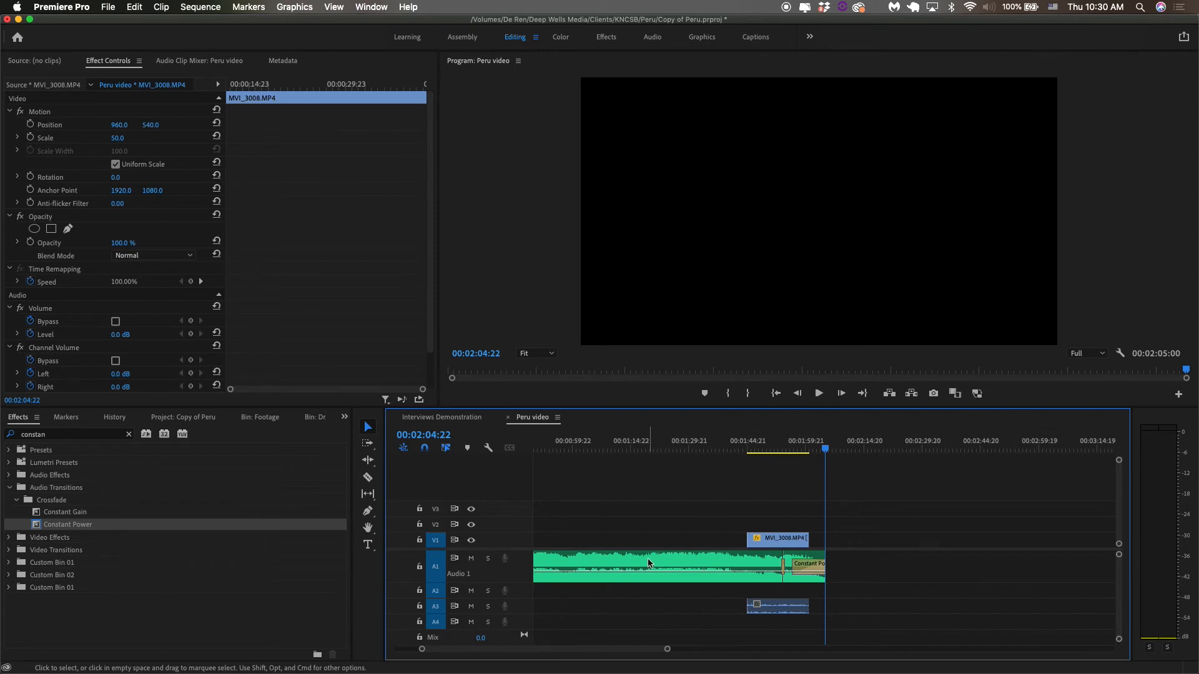
scroll(648, 563, left, 3)
click(573, 562)
key(Home)
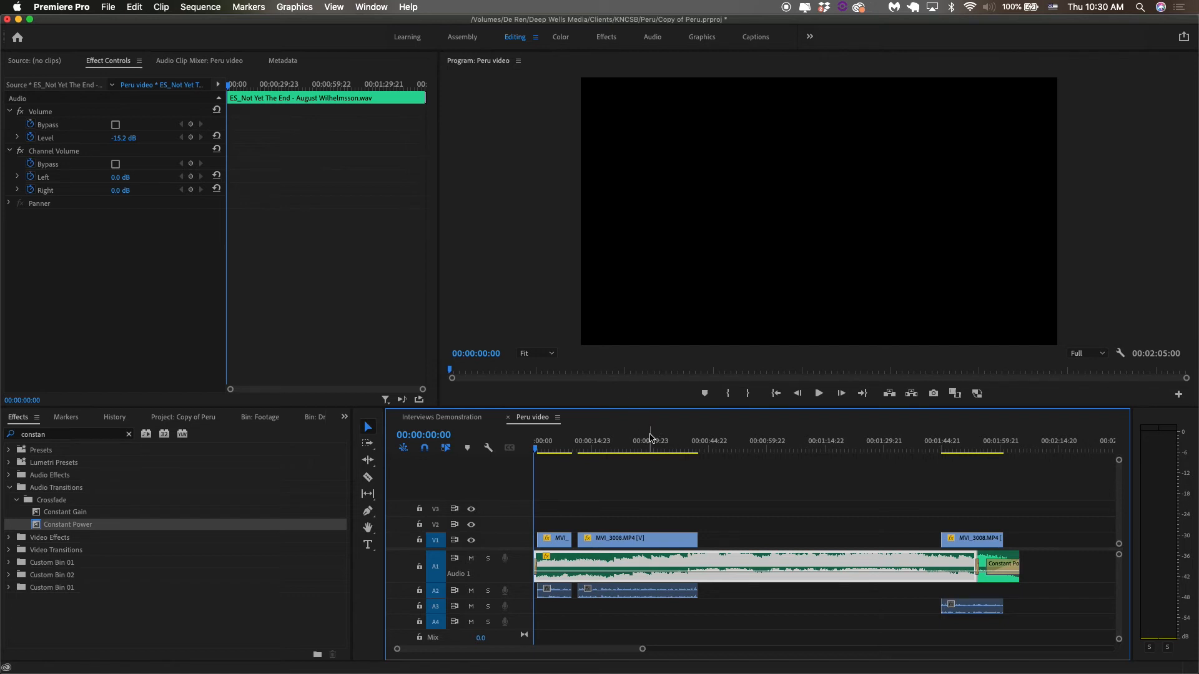
key(space)
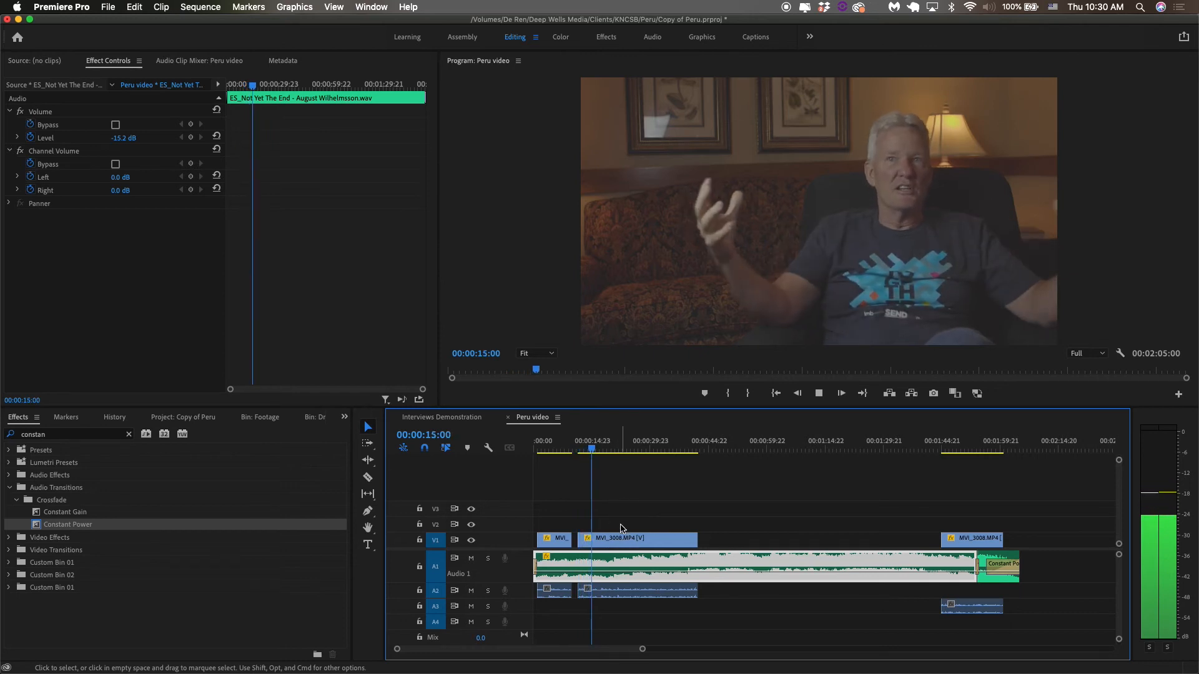
click(621, 530)
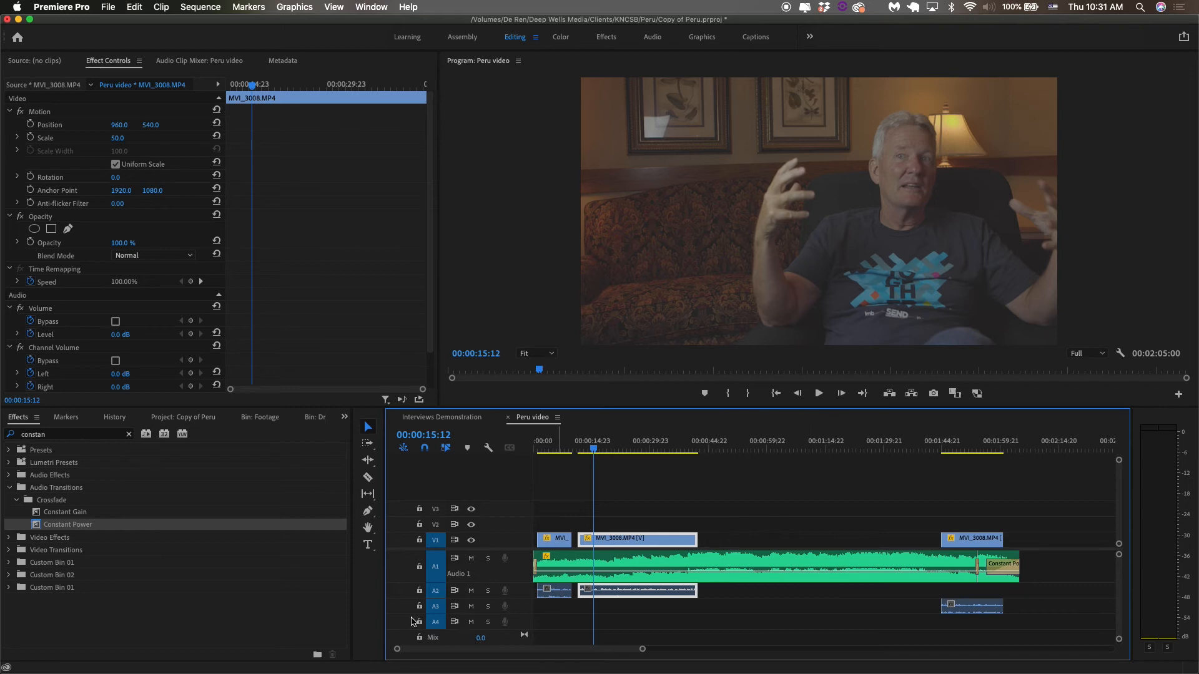
Place MVI_3032.MP4 from the Footage bin on V3 above the start of the first interview clip, with its audio on A3
click(184, 416)
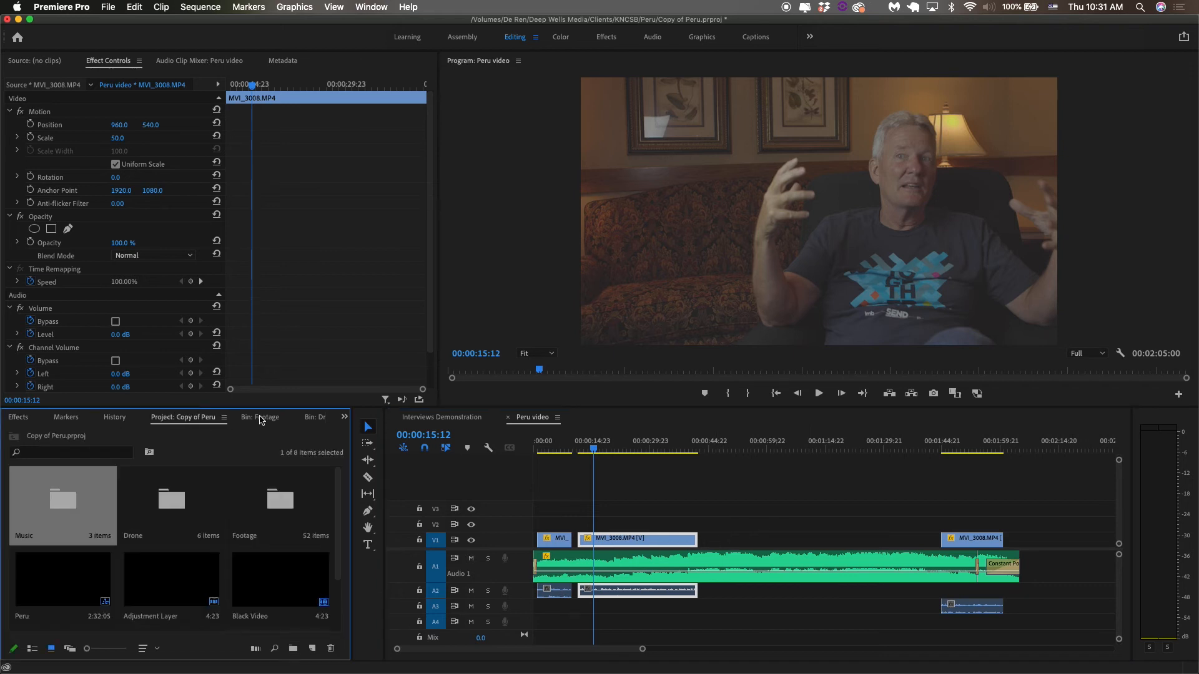
double_click(263, 505)
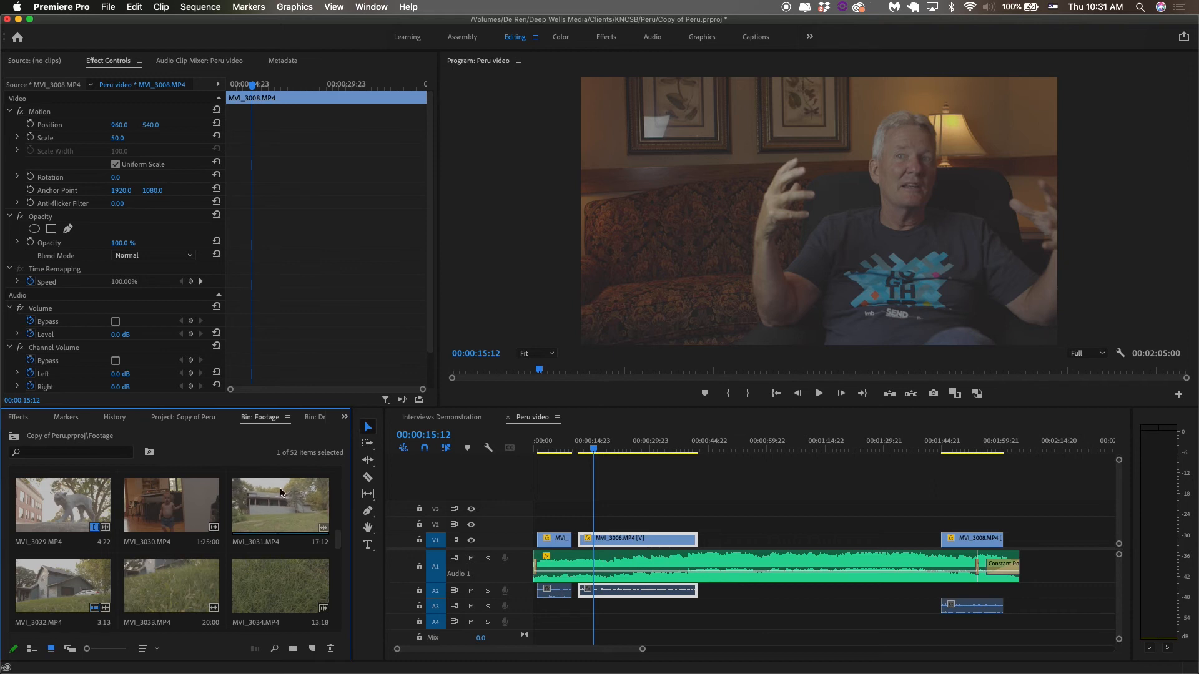
drag(44, 521, 544, 513)
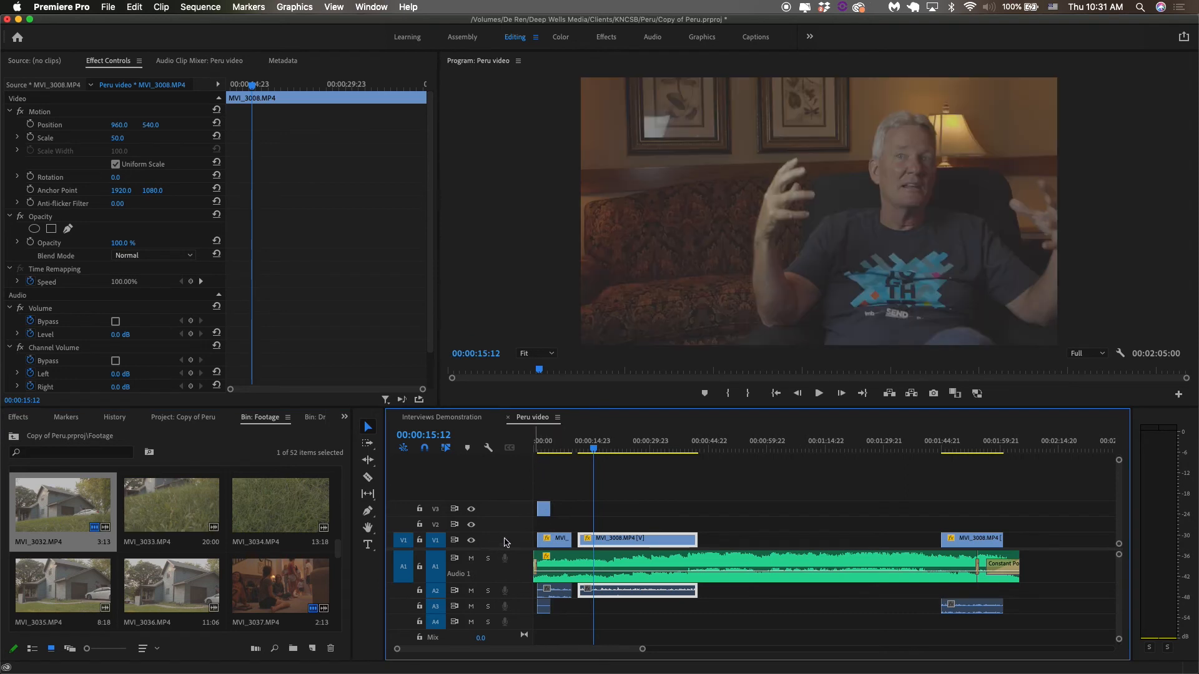
click(555, 442)
drag(555, 442, 555, 442)
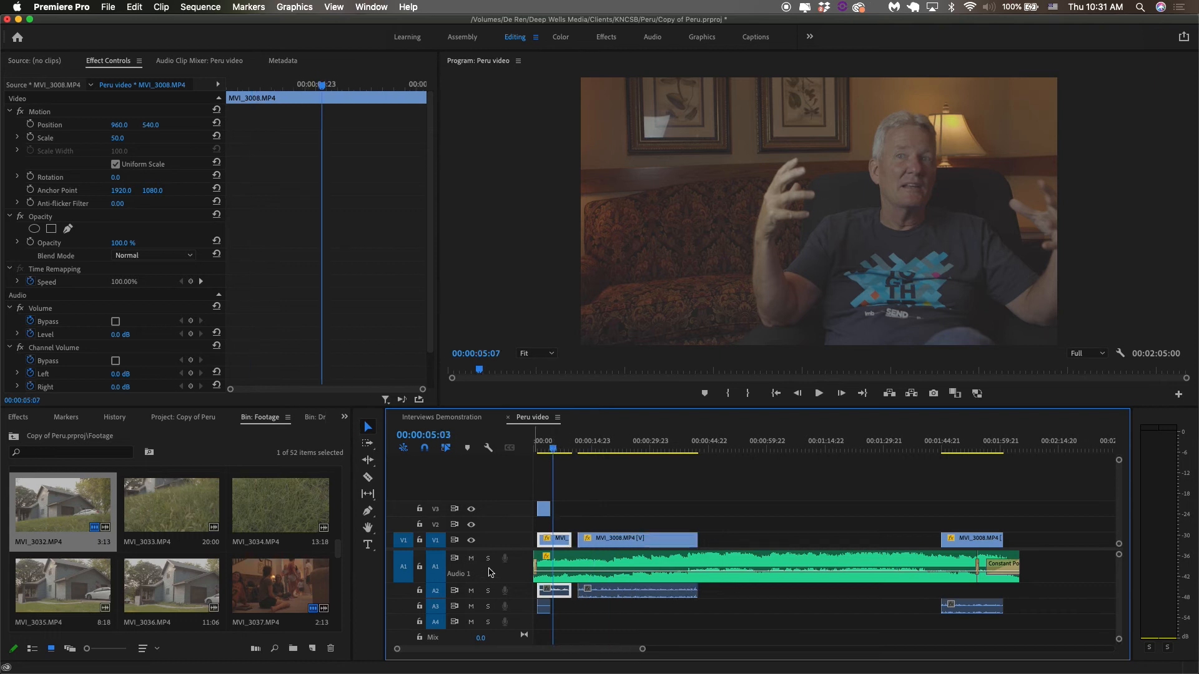
scroll(244, 594, down, 4)
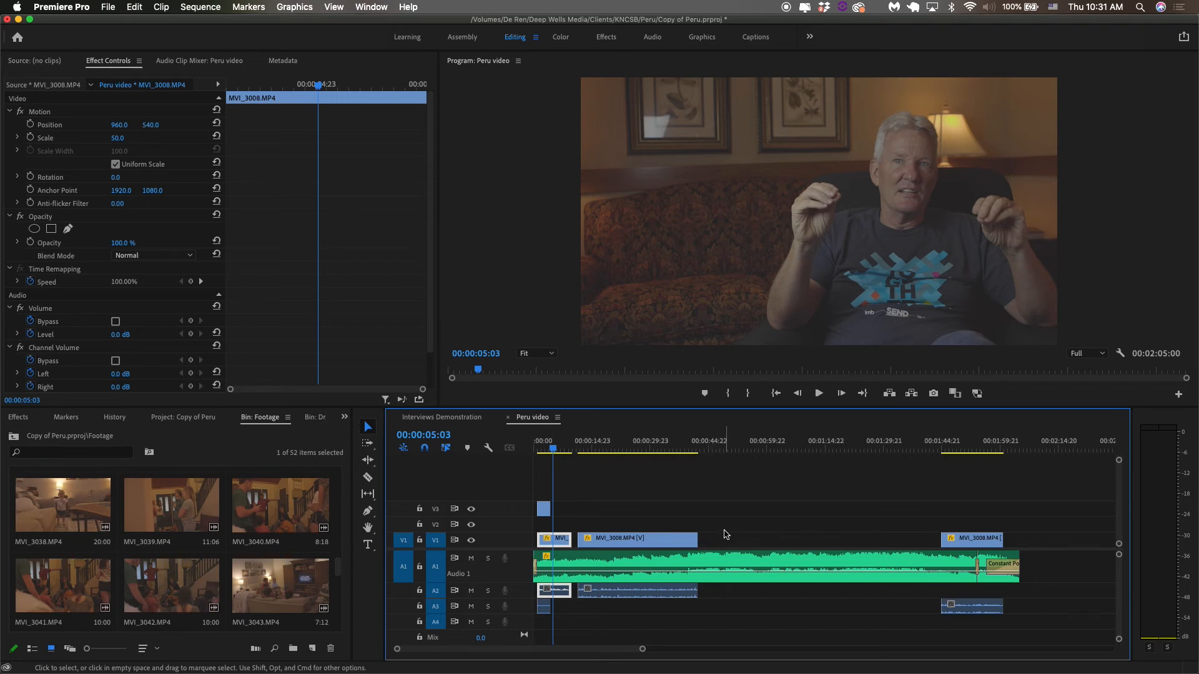
Move the MVI_3032.MP4 house shot down to V2 and set its scale to 50
click(545, 512)
drag(545, 516, 547, 536)
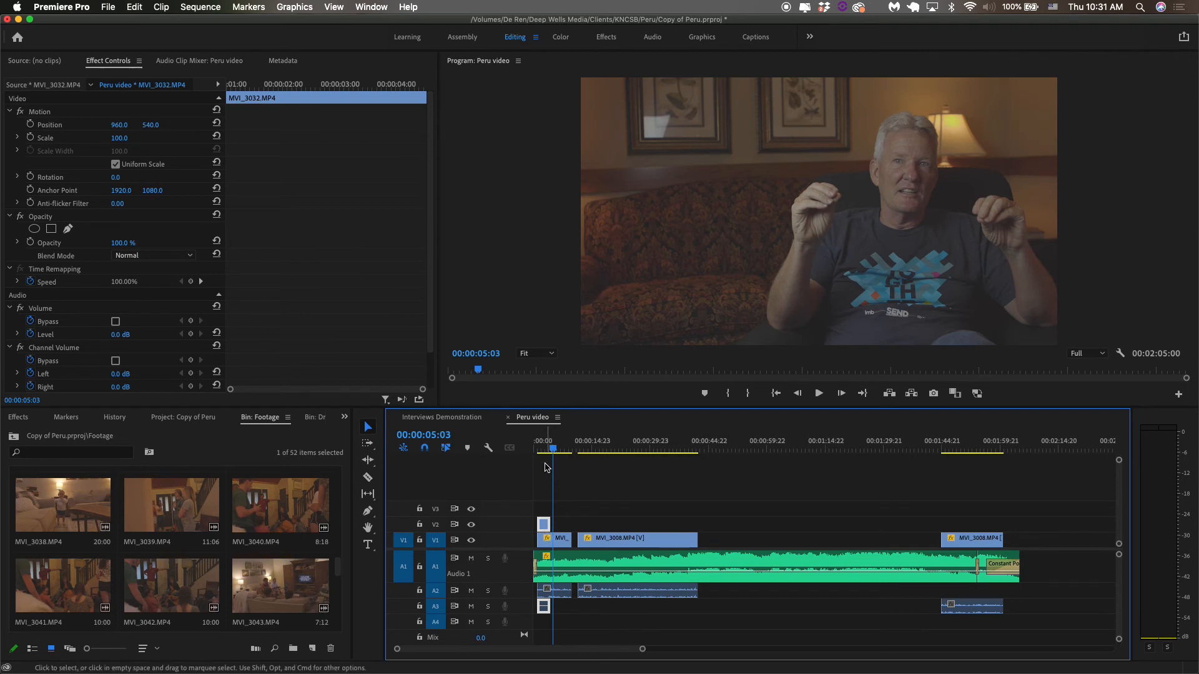
click(541, 446)
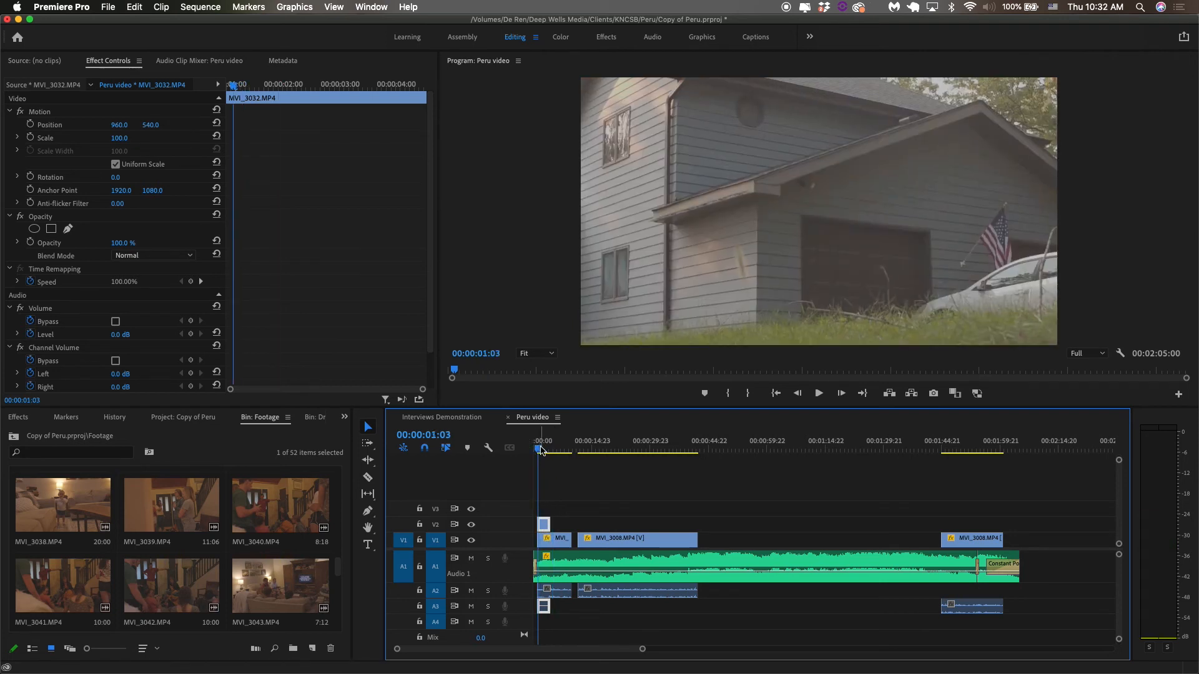
click(120, 138)
text(50)
key(Return)
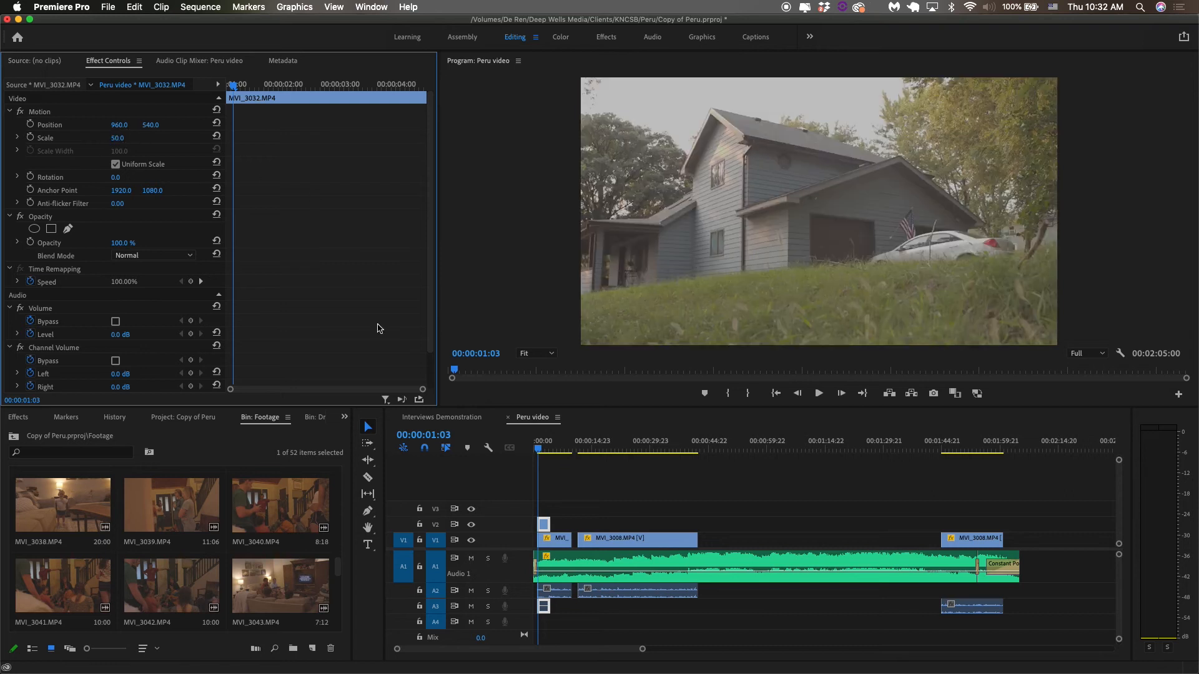
Play back the house shot, then unlink its audio from the video and delete the audio on A3
key(space)
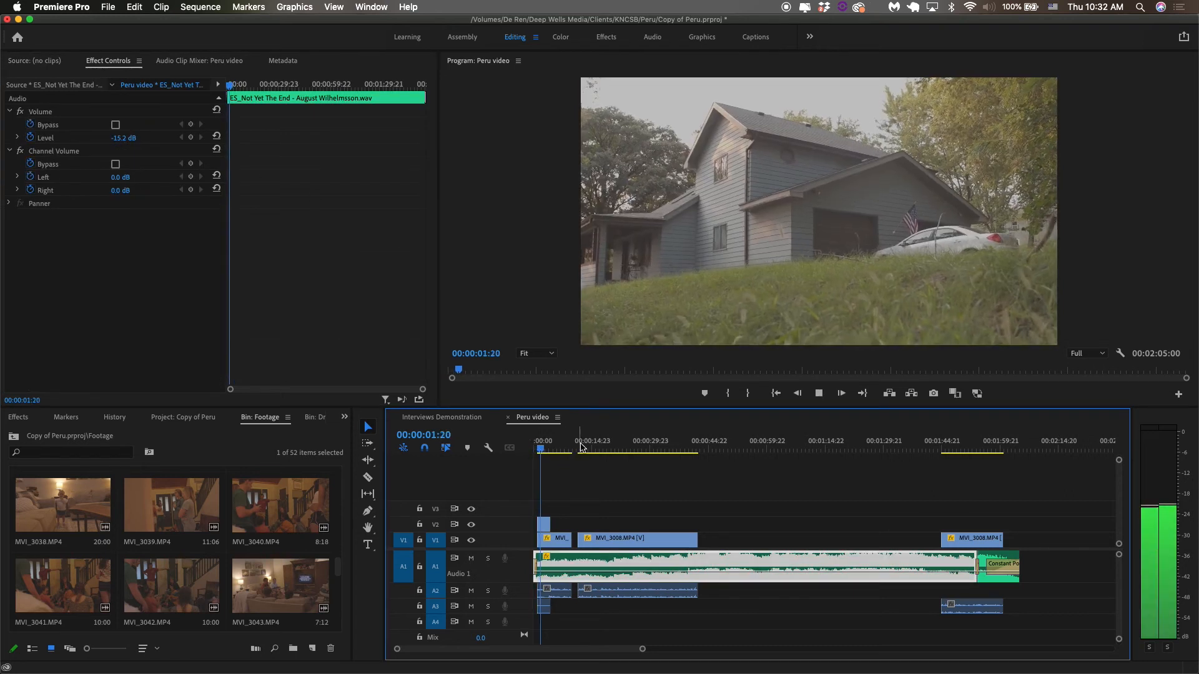
key(space)
click(547, 592)
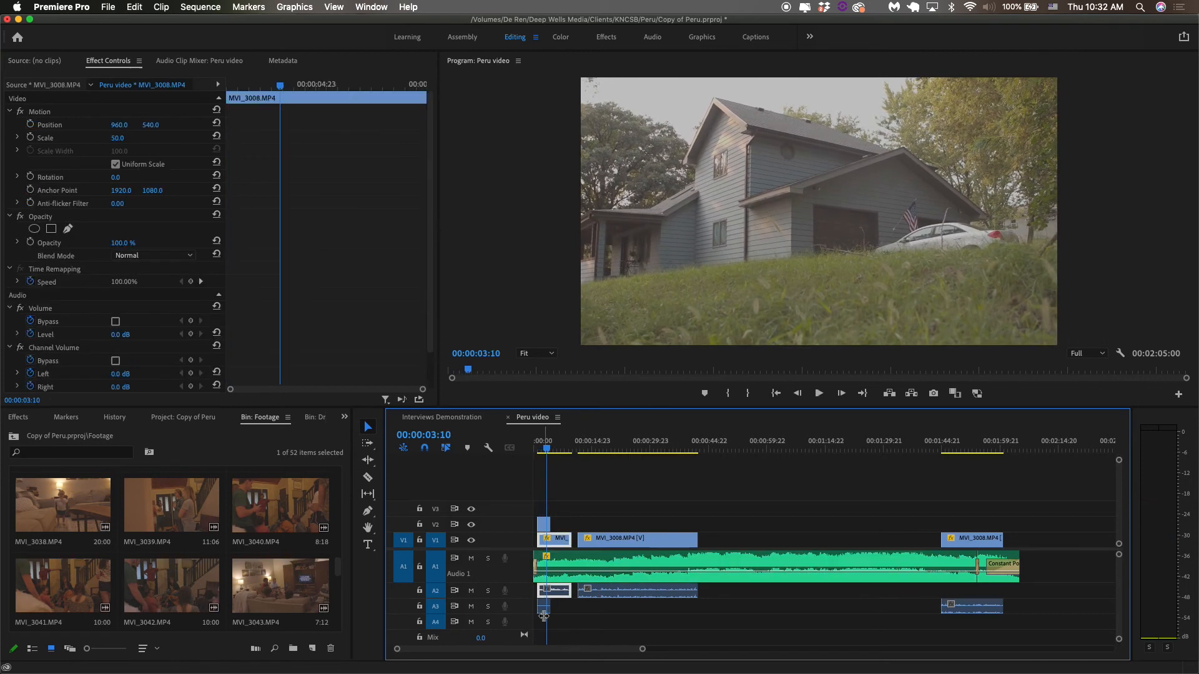
right_click(545, 611)
right_click(543, 609)
click(618, 268)
click(543, 610)
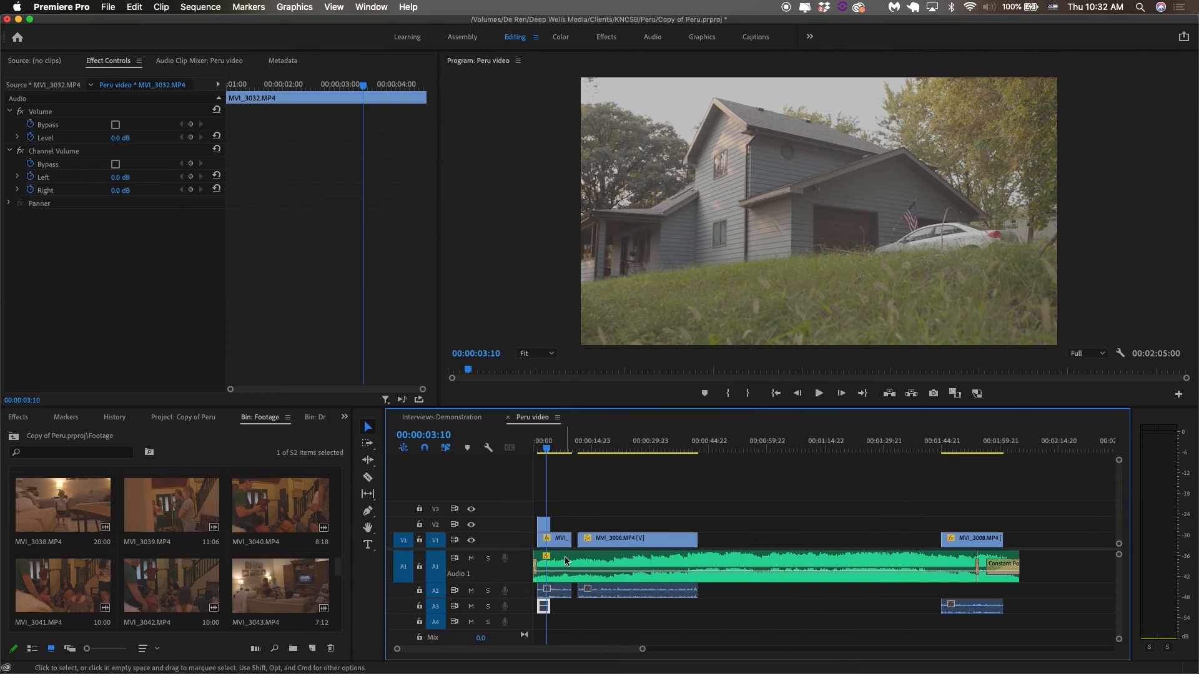
Play the opening from the start of the house shot to review it without its own audio
click(537, 445)
key(space)
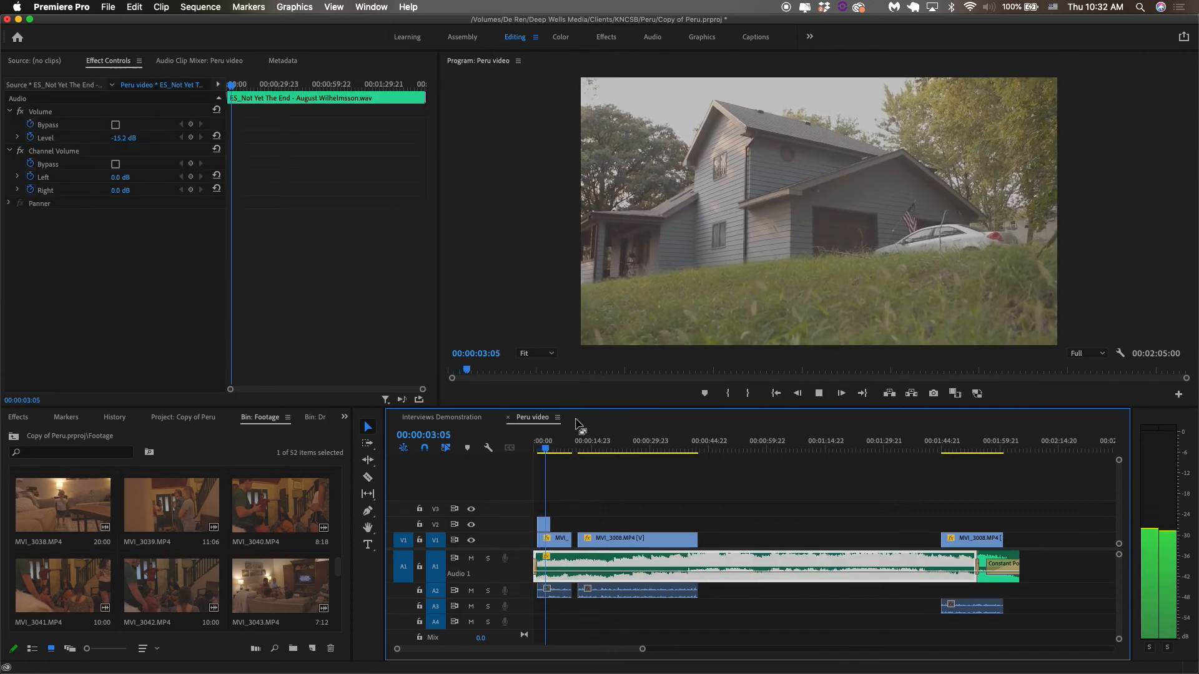
key(space)
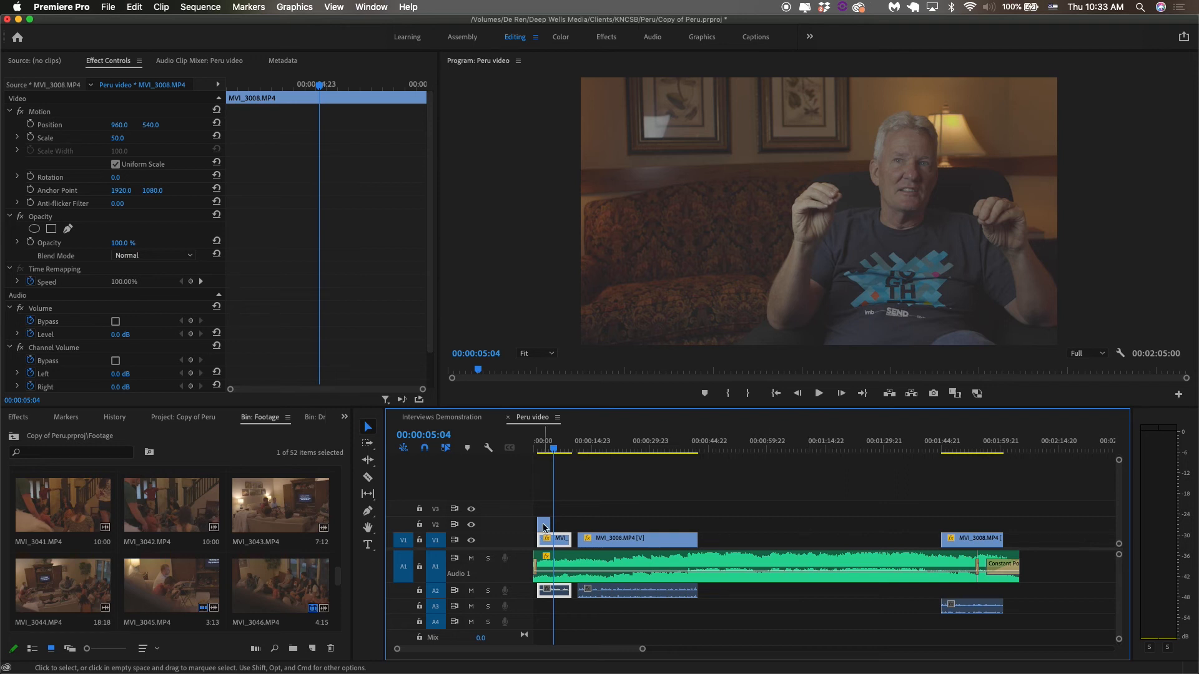
Move the house shot over the gap between the first two interview clips, unlink the second interview clip and trim its video start to the shot's end
drag(545, 527, 579, 528)
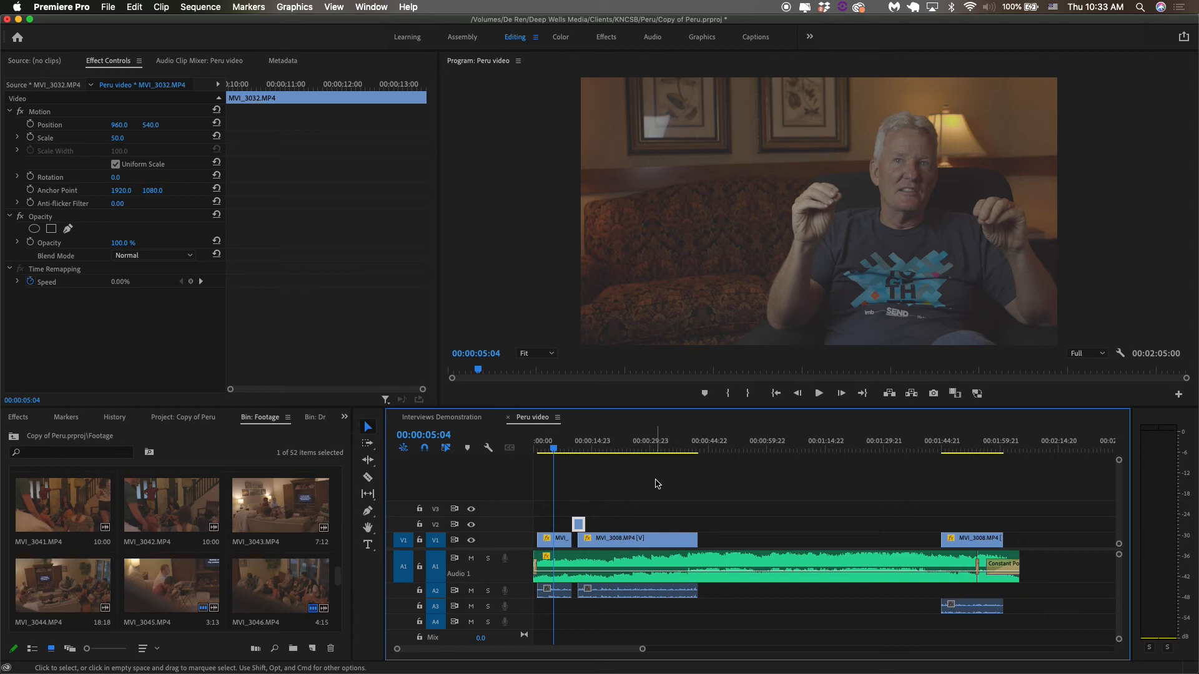
click(604, 543)
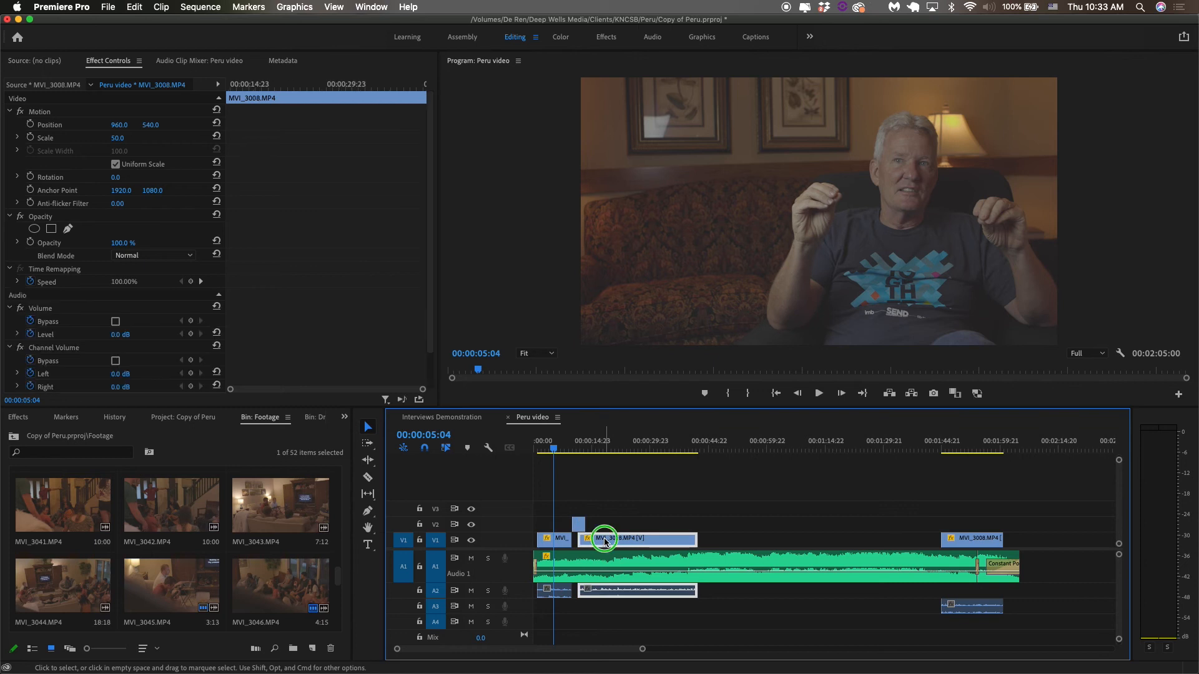
right_click(618, 541)
click(678, 265)
drag(581, 541, 587, 541)
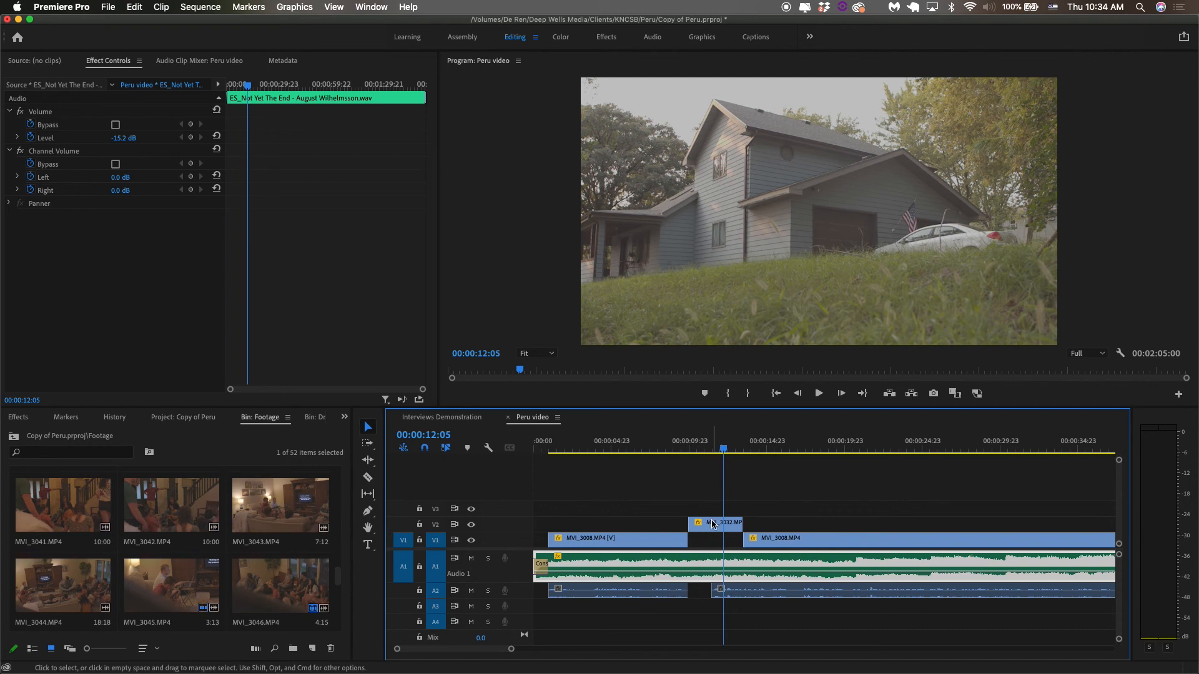
Create a new adjustment layer at 1920 x 1080, 23.976 fps with square pixels
click(20, 419)
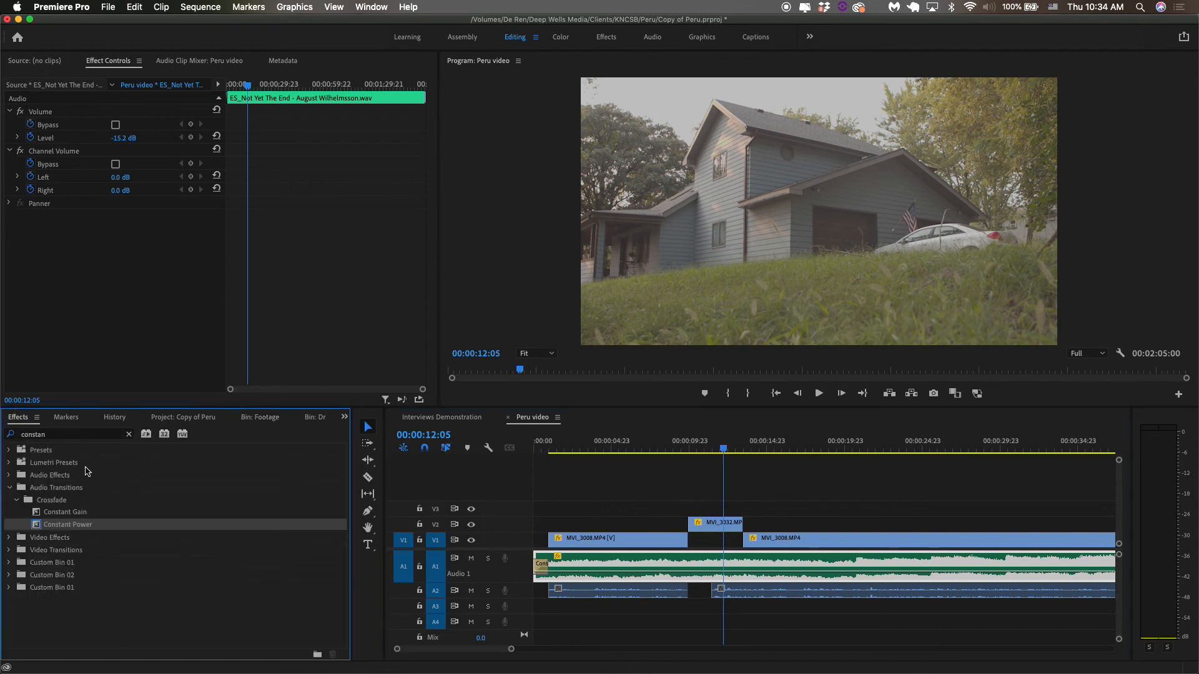
click(186, 419)
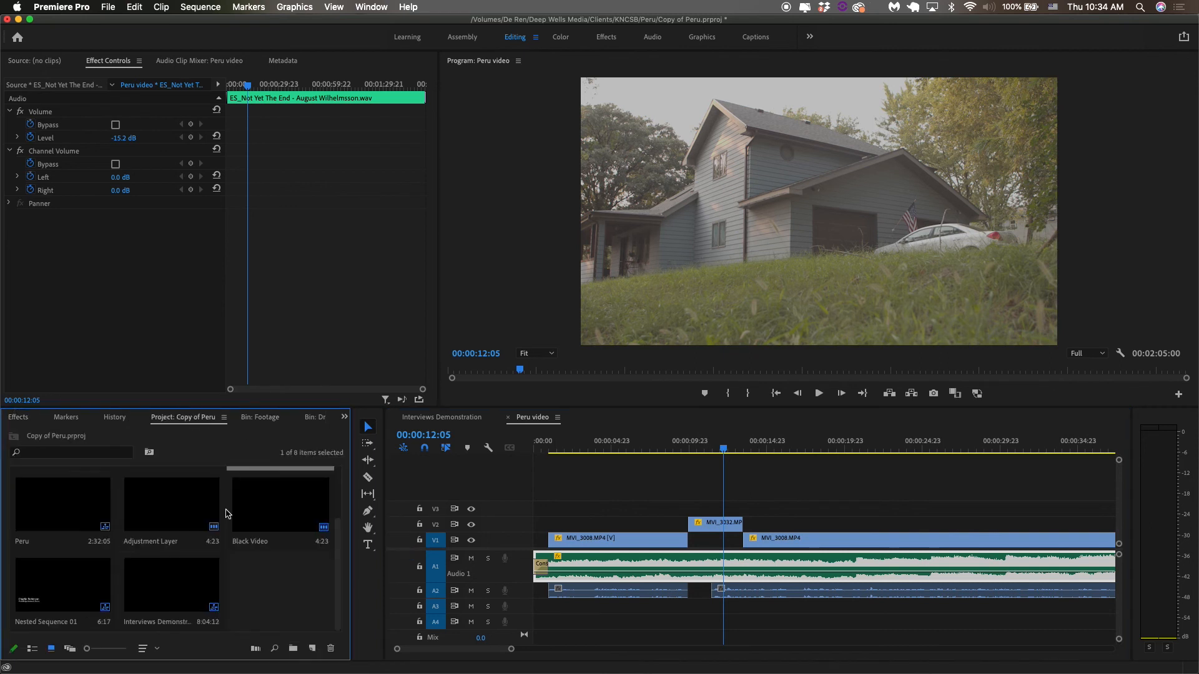
scroll(197, 526, up, 2)
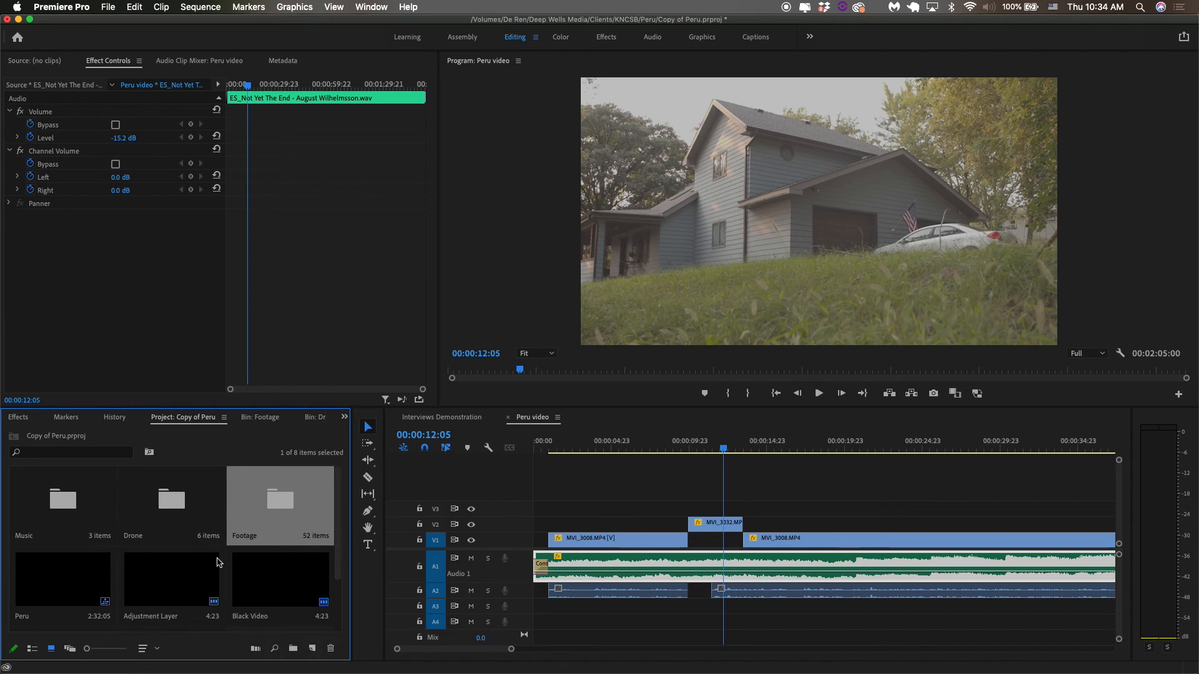
click(312, 648)
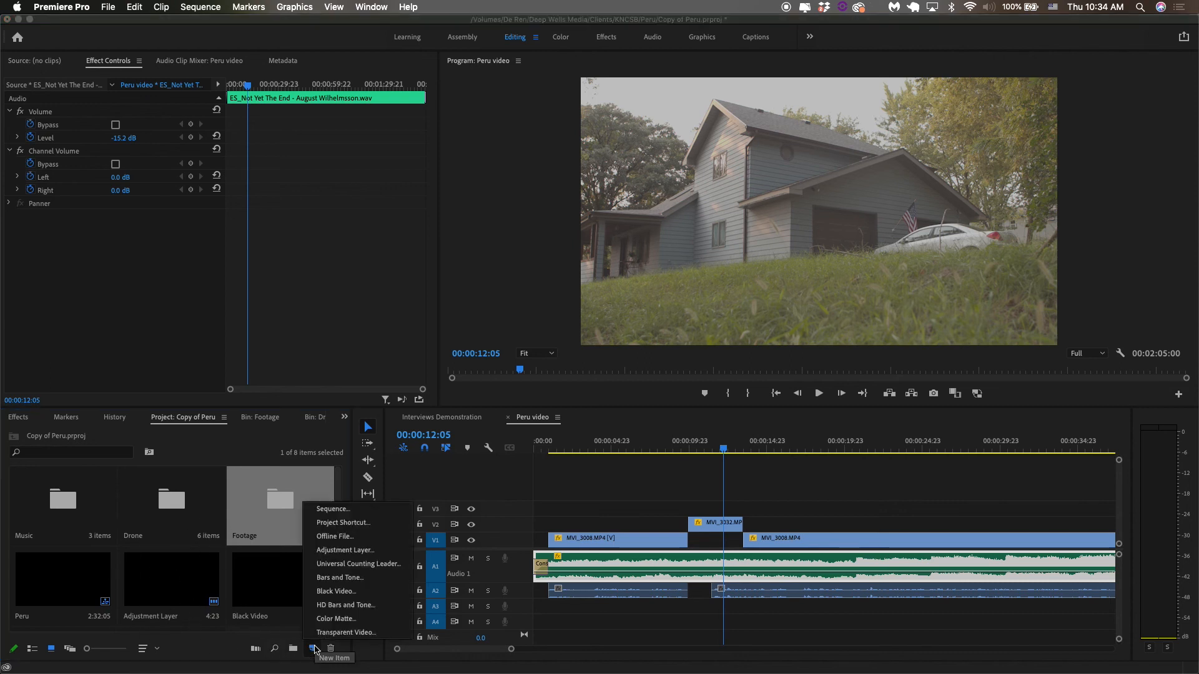
click(337, 550)
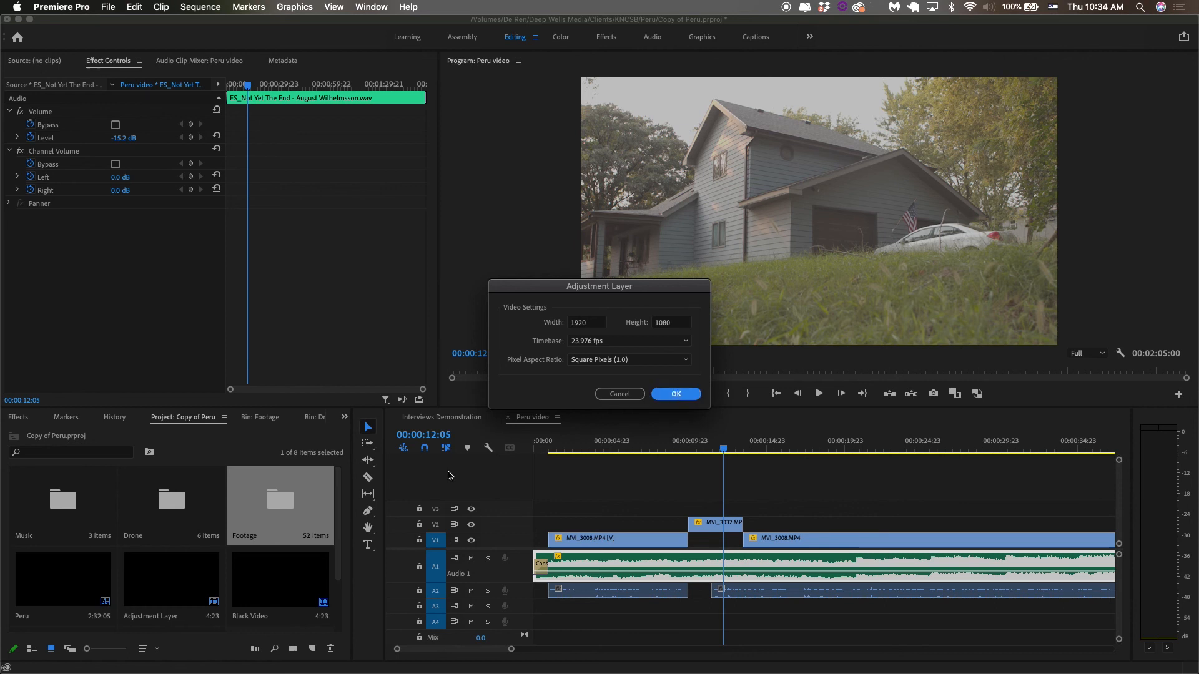
key(Return)
Place the adjustment layer on V3 from the start of the house shot, extend it to the end of the second interview clip and select it
drag(158, 592, 740, 507)
key(minus)
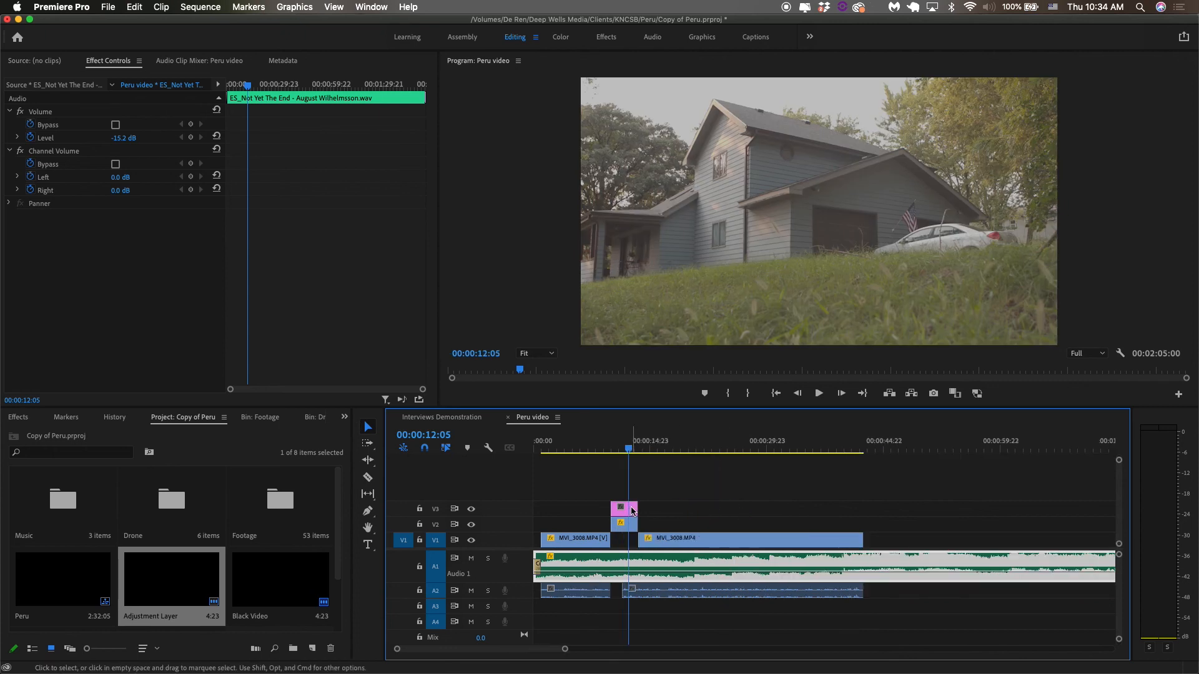
drag(637, 507, 862, 508)
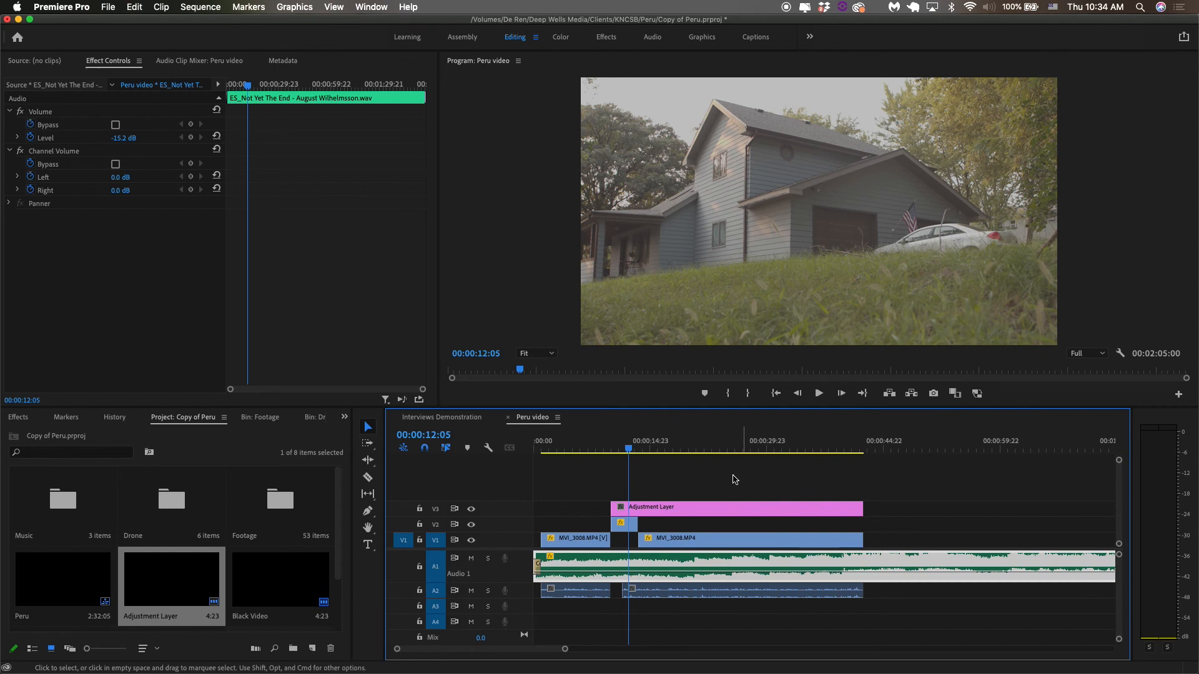
click(657, 507)
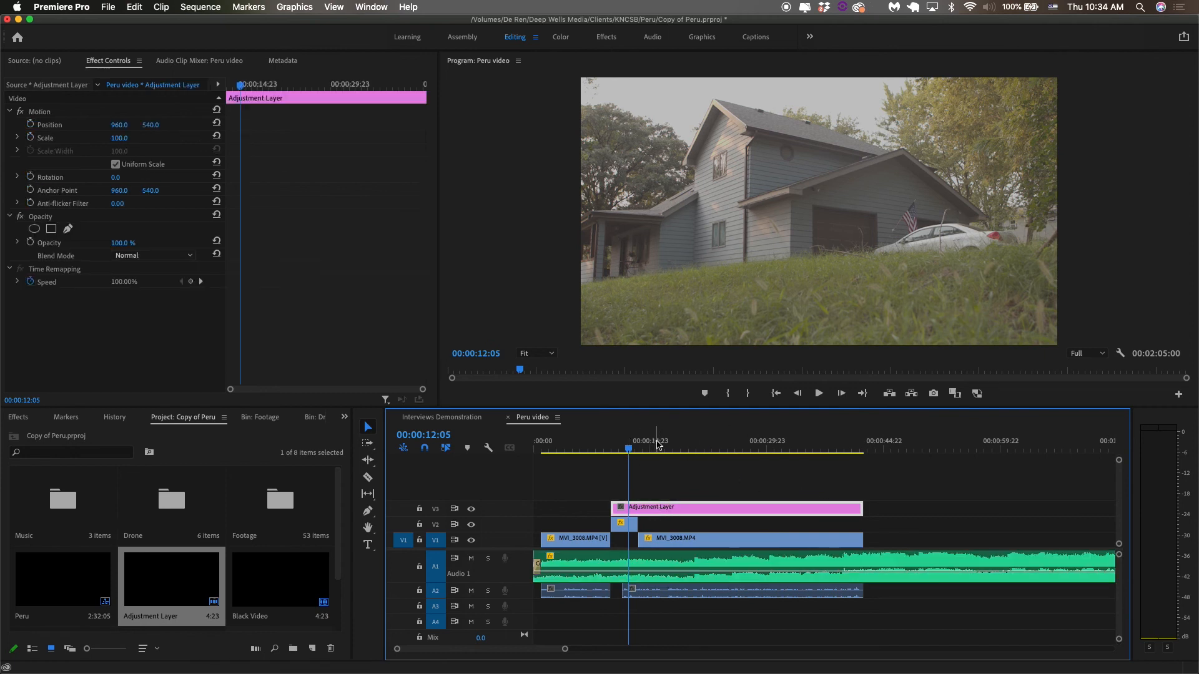
Apply the BT709_CanonLog3-to-BT709_WideDR_17_FF_Ver.2.0 input LUT to the adjustment layer in Lumetri Color's Basic Correction
click(625, 525)
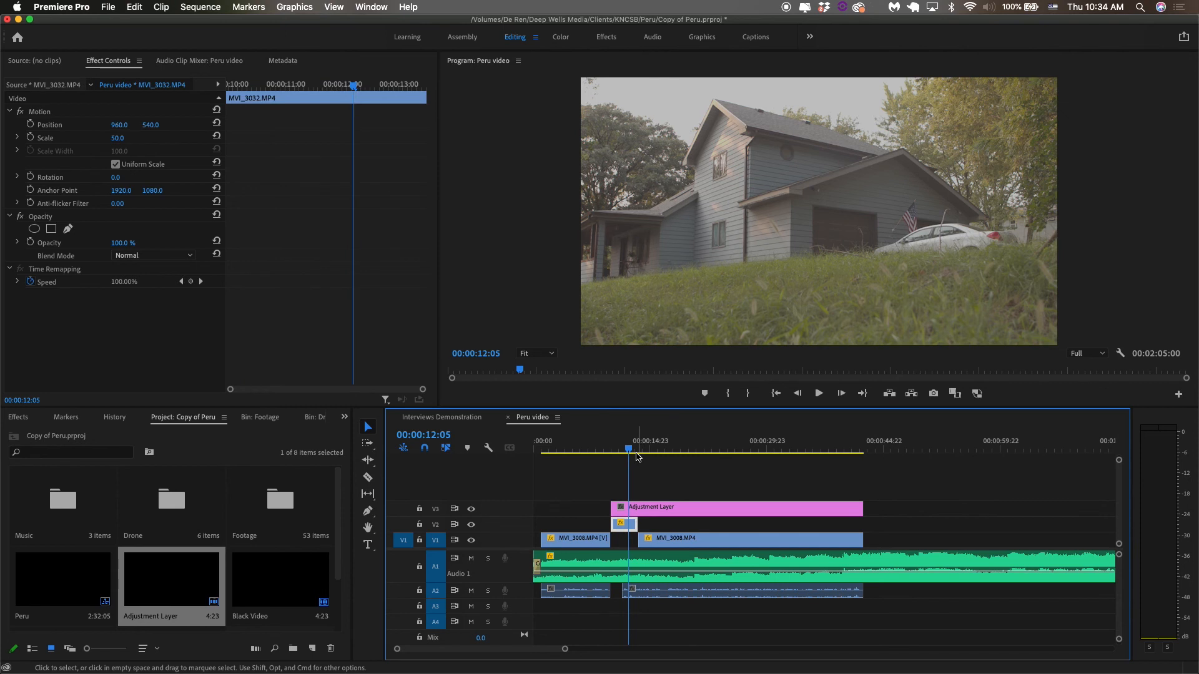
click(647, 506)
click(562, 39)
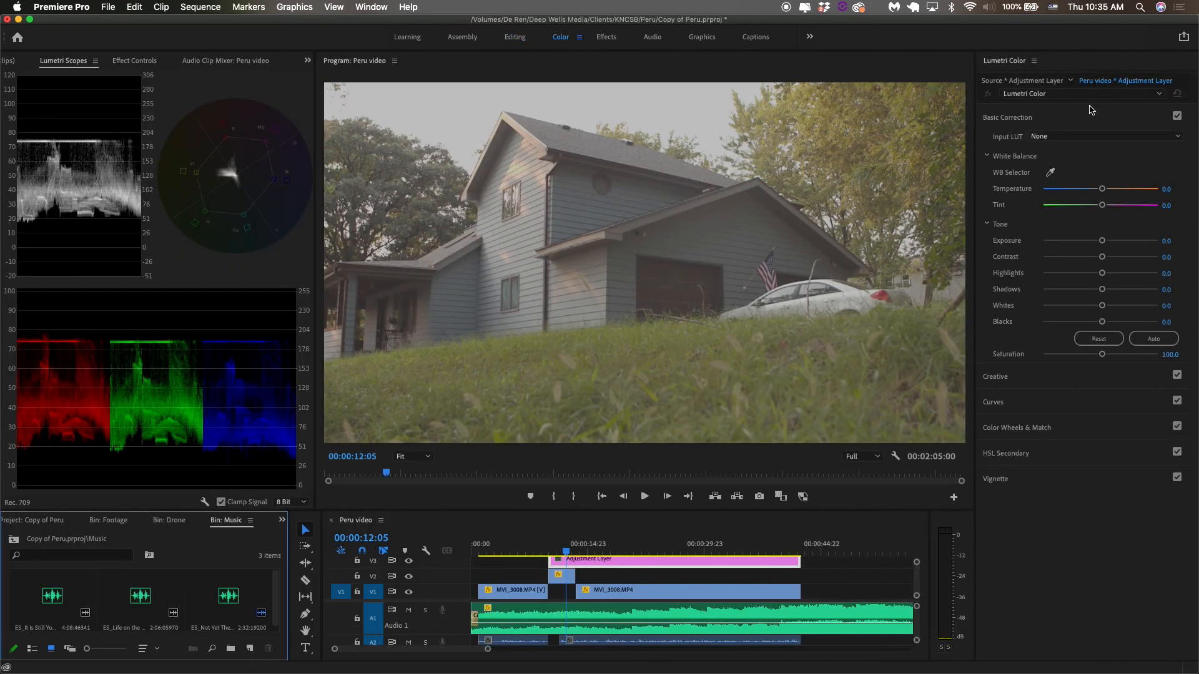
click(1087, 136)
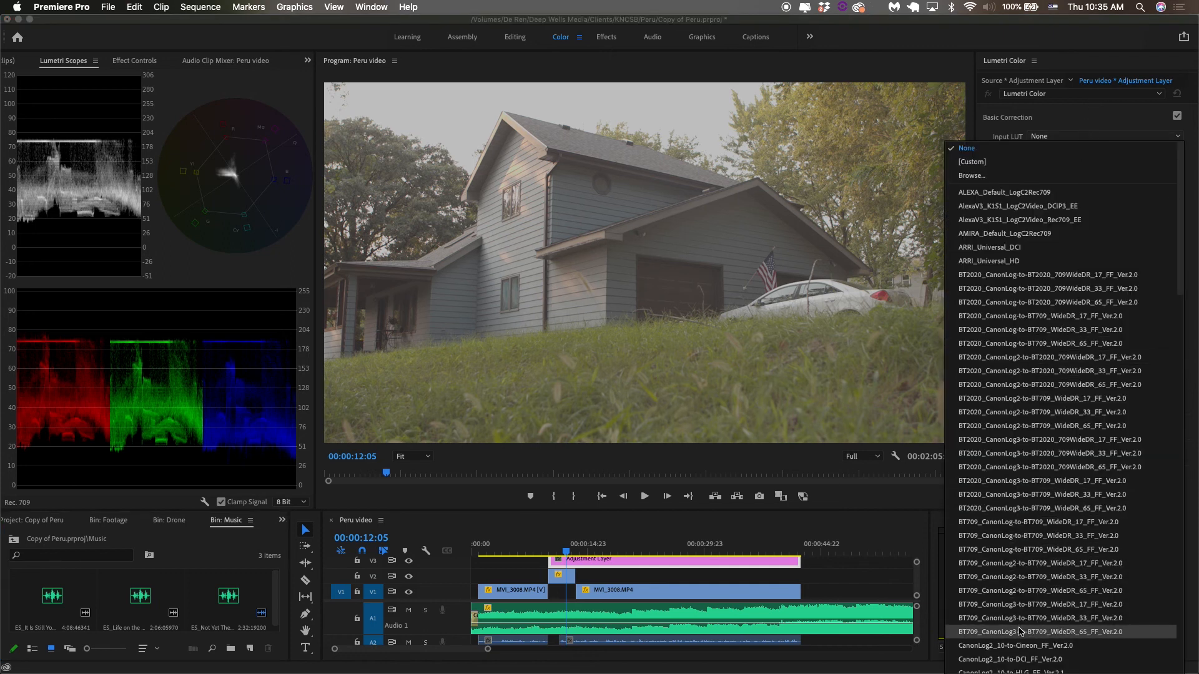
click(1026, 604)
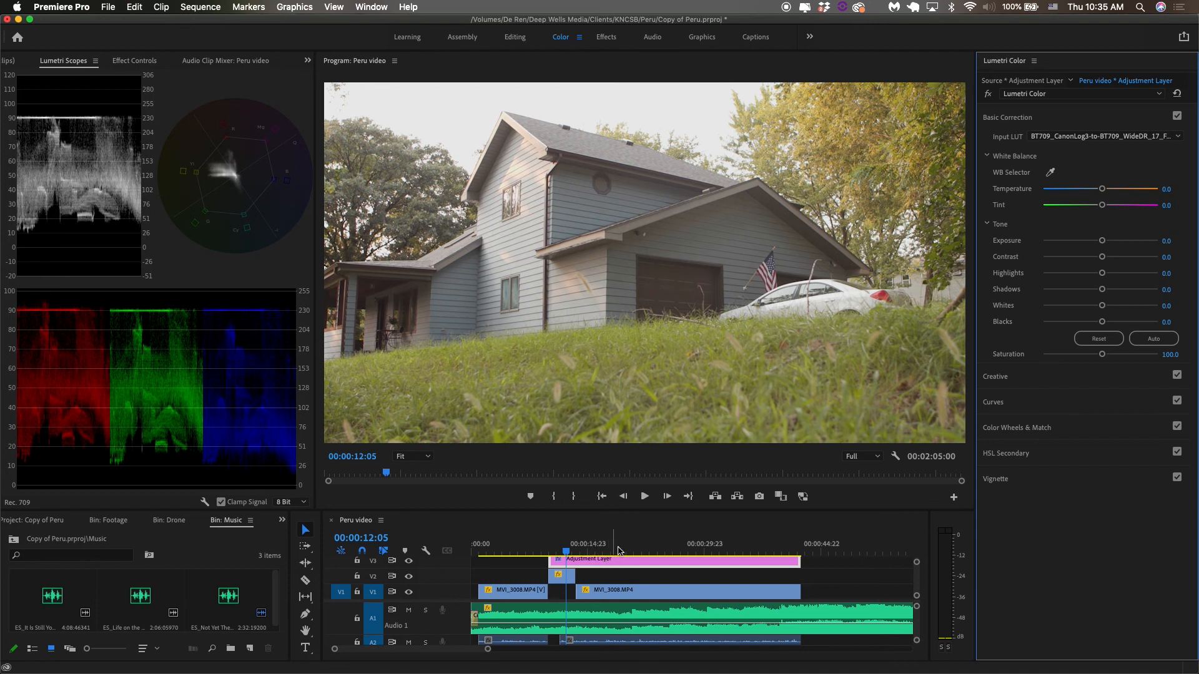
Extend the adjustment layer's start back to the beginning of the sequence so it also covers the first interview clip
click(568, 579)
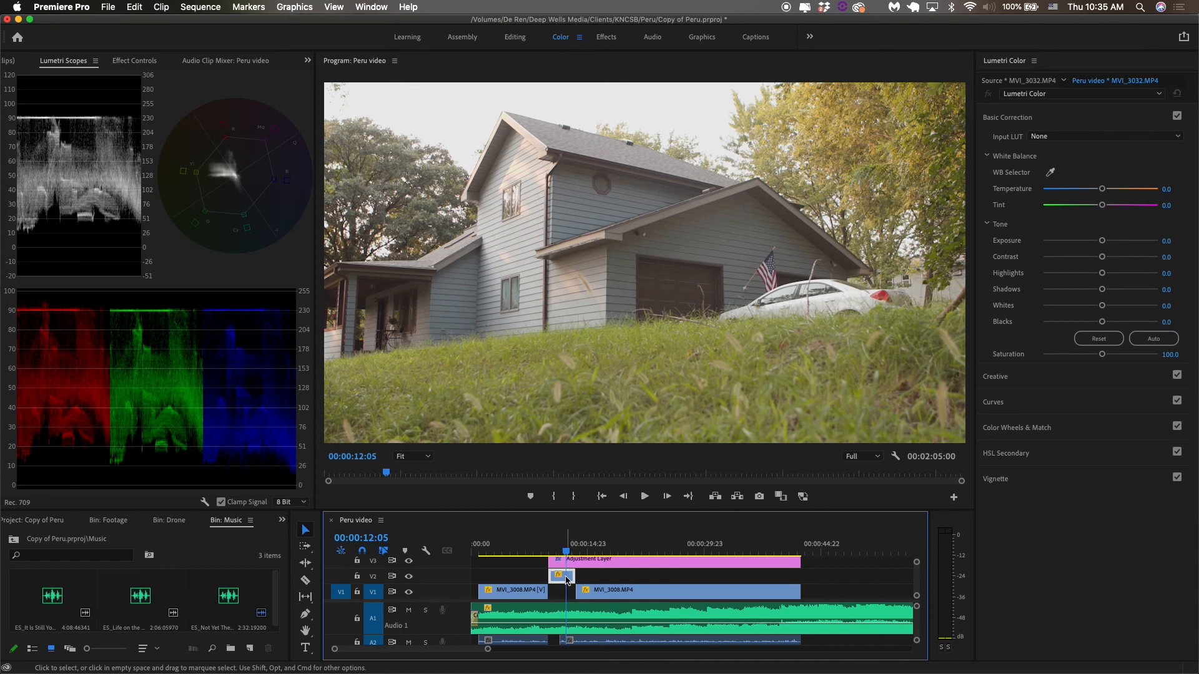
drag(549, 562, 475, 571)
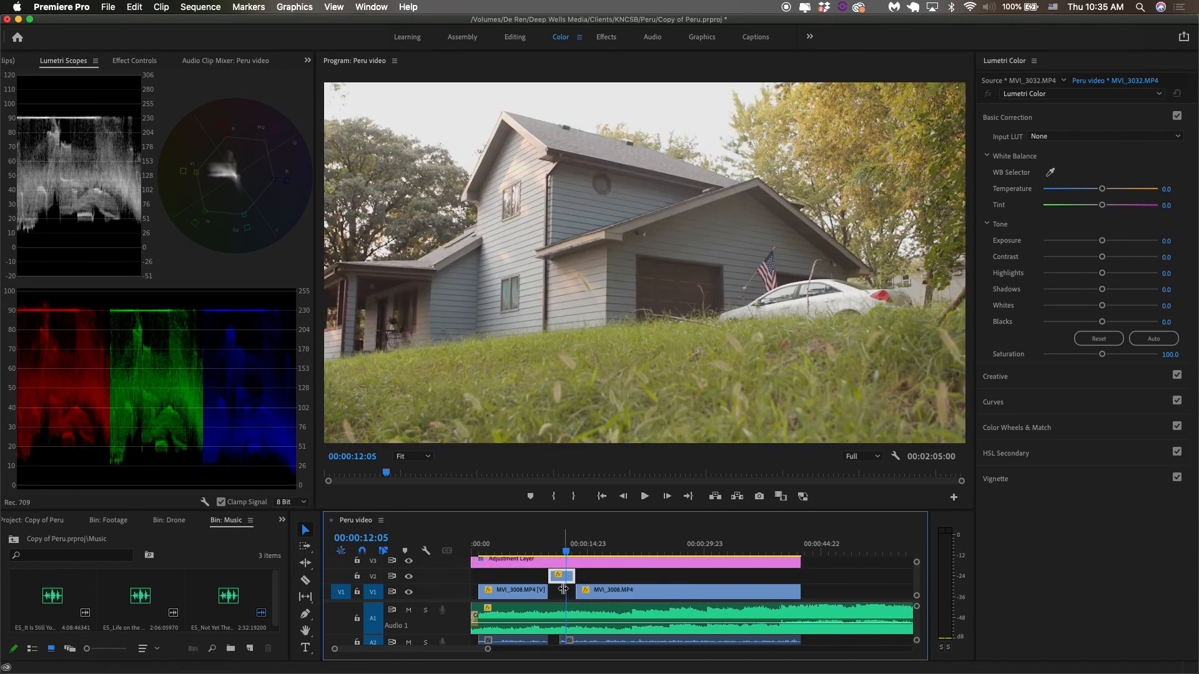
Select the house shot on V2 and cool its white balance to a temperature of -23.2
click(573, 579)
click(569, 579)
drag(1103, 191, 1087, 189)
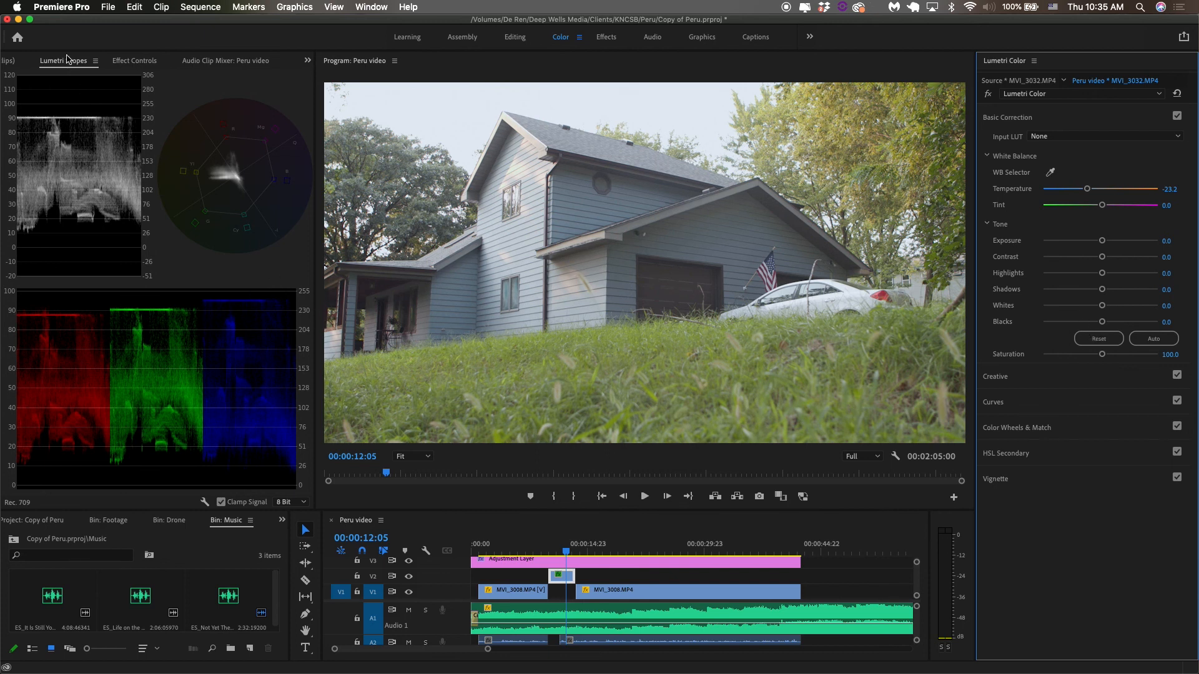
Bring up the Lumetri Scopes and check which scope types are enabled
click(307, 61)
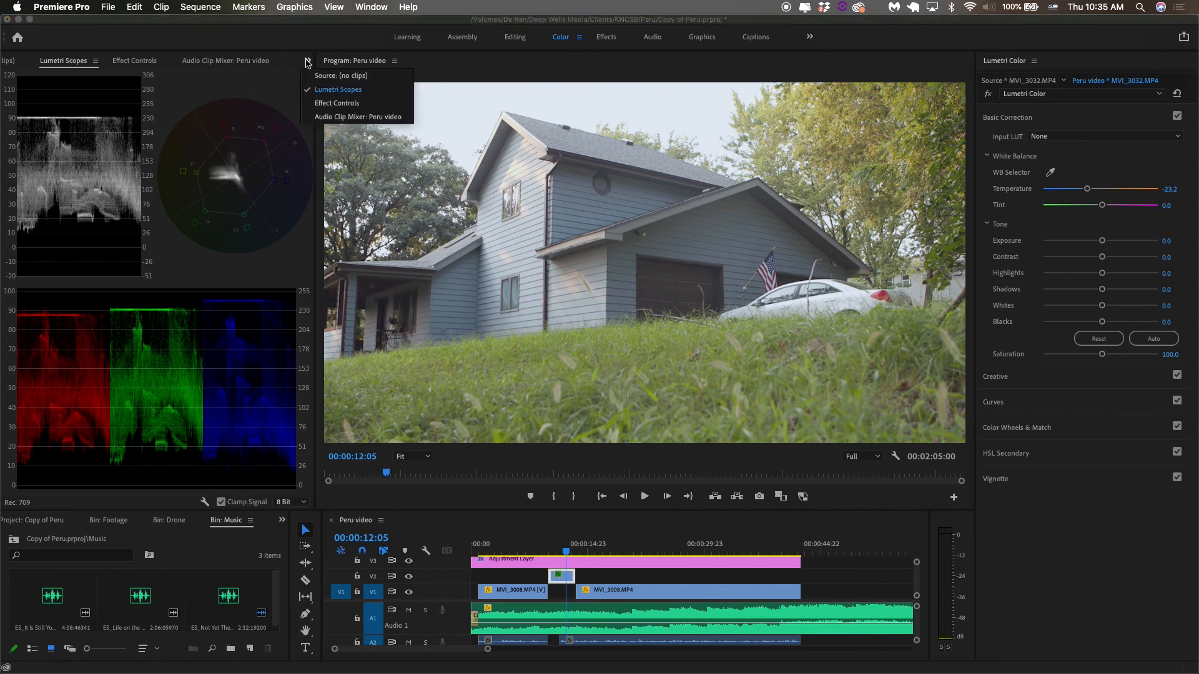
click(317, 90)
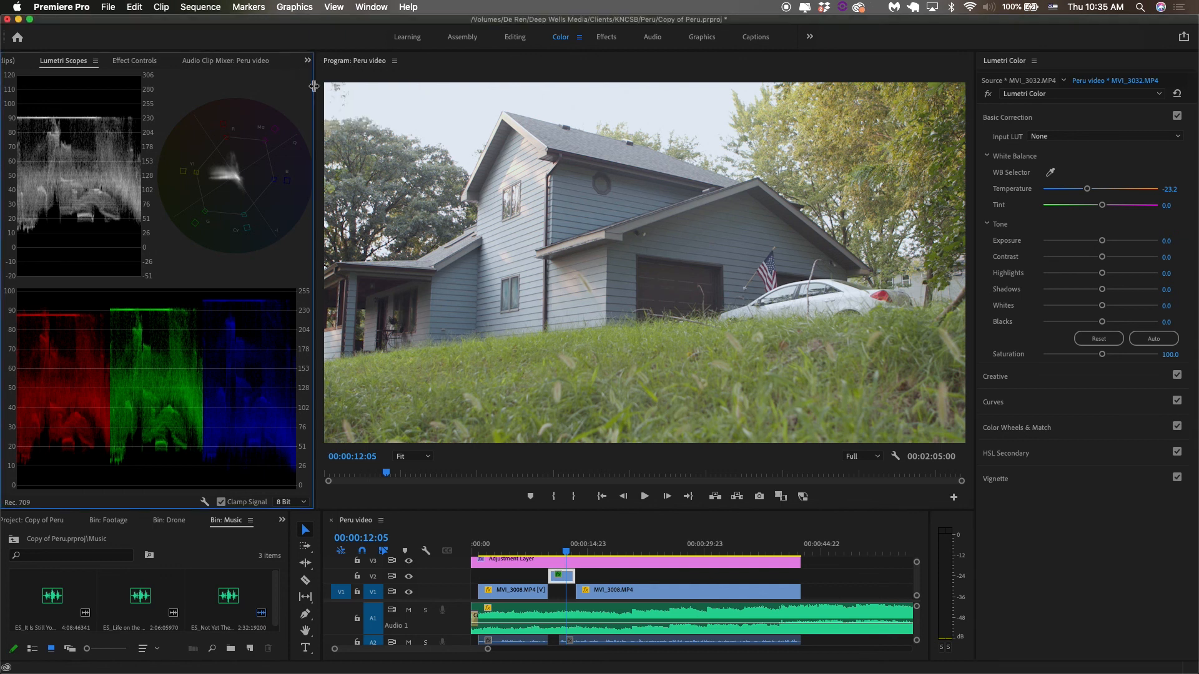
right_click(203, 89)
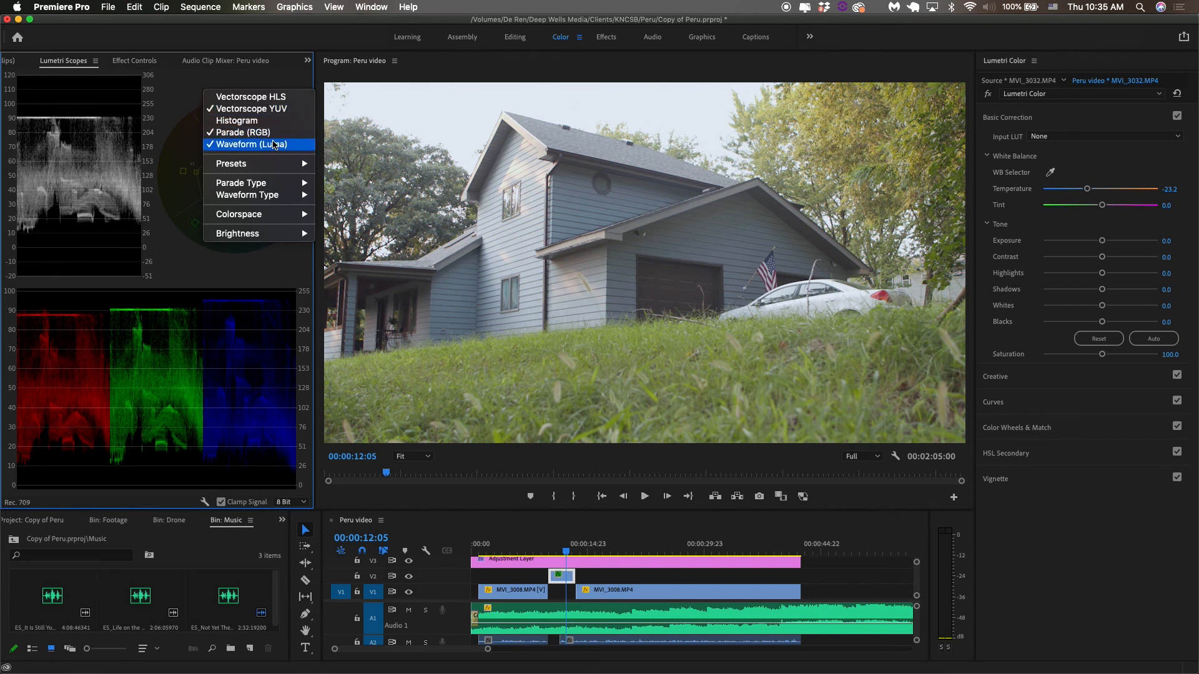
click(283, 81)
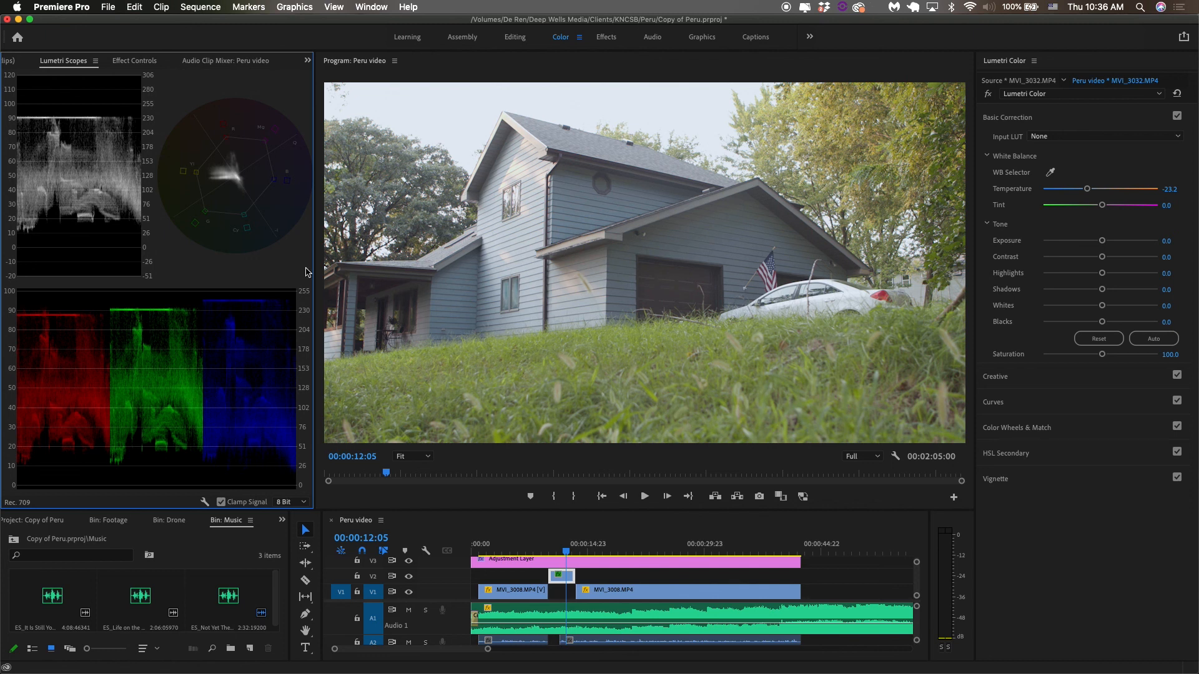
Set the house shot's temperature to -7.0, whites to 45.9, blacks to -60.0, shadows to -24.3 and highlights to -22.2
click(1091, 189)
drag(1095, 192, 1097, 191)
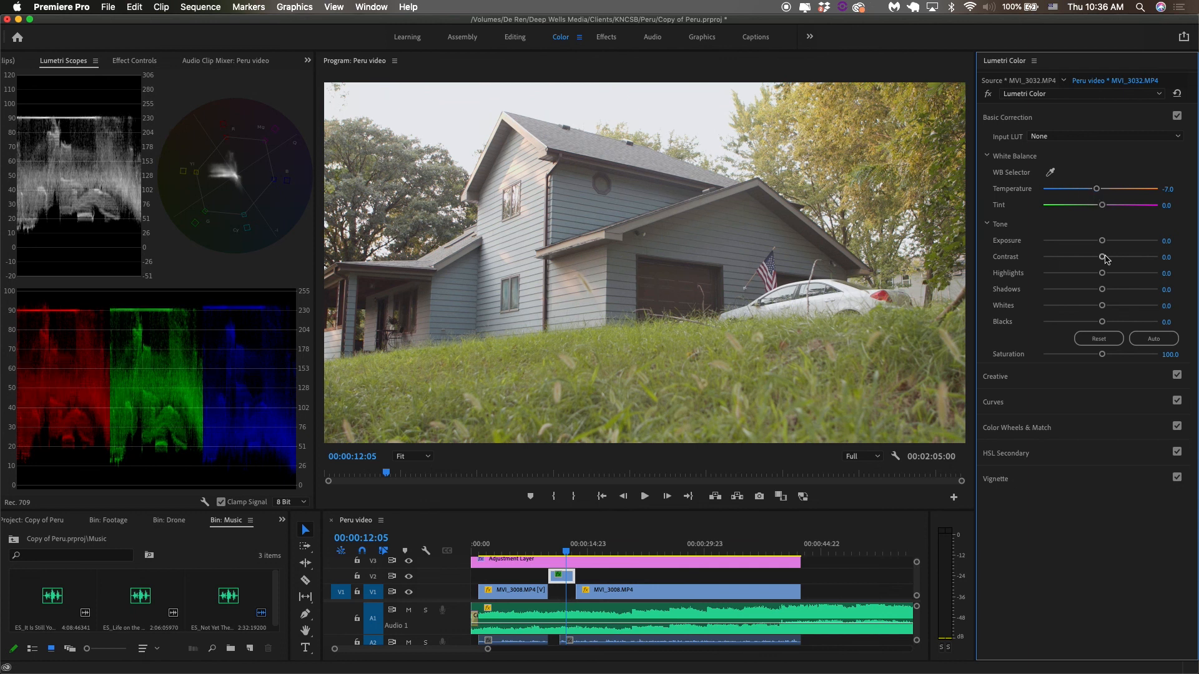
drag(1101, 305, 1089, 276)
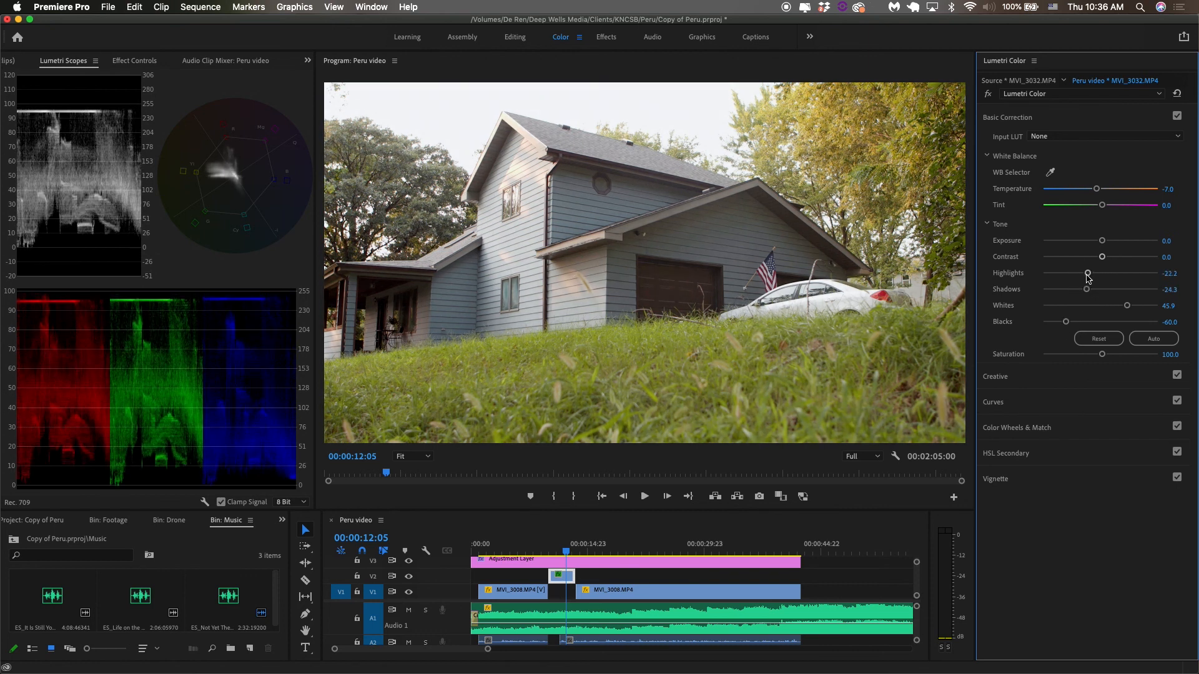
Raise the house shot's vibrance to 20.0 in the Creative adjustments
click(1065, 375)
mouse_move(1101, 350)
mouse_down()
mouse_move(1120, 352)
mouse_move(1110, 357)
mouse_up()
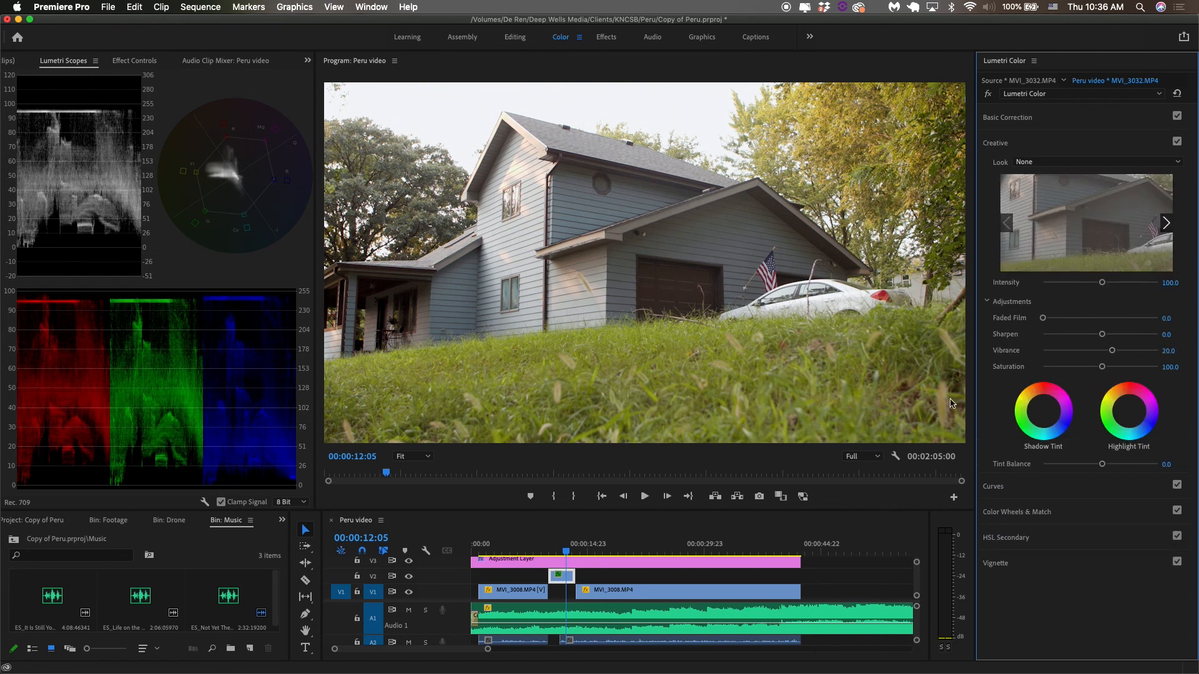